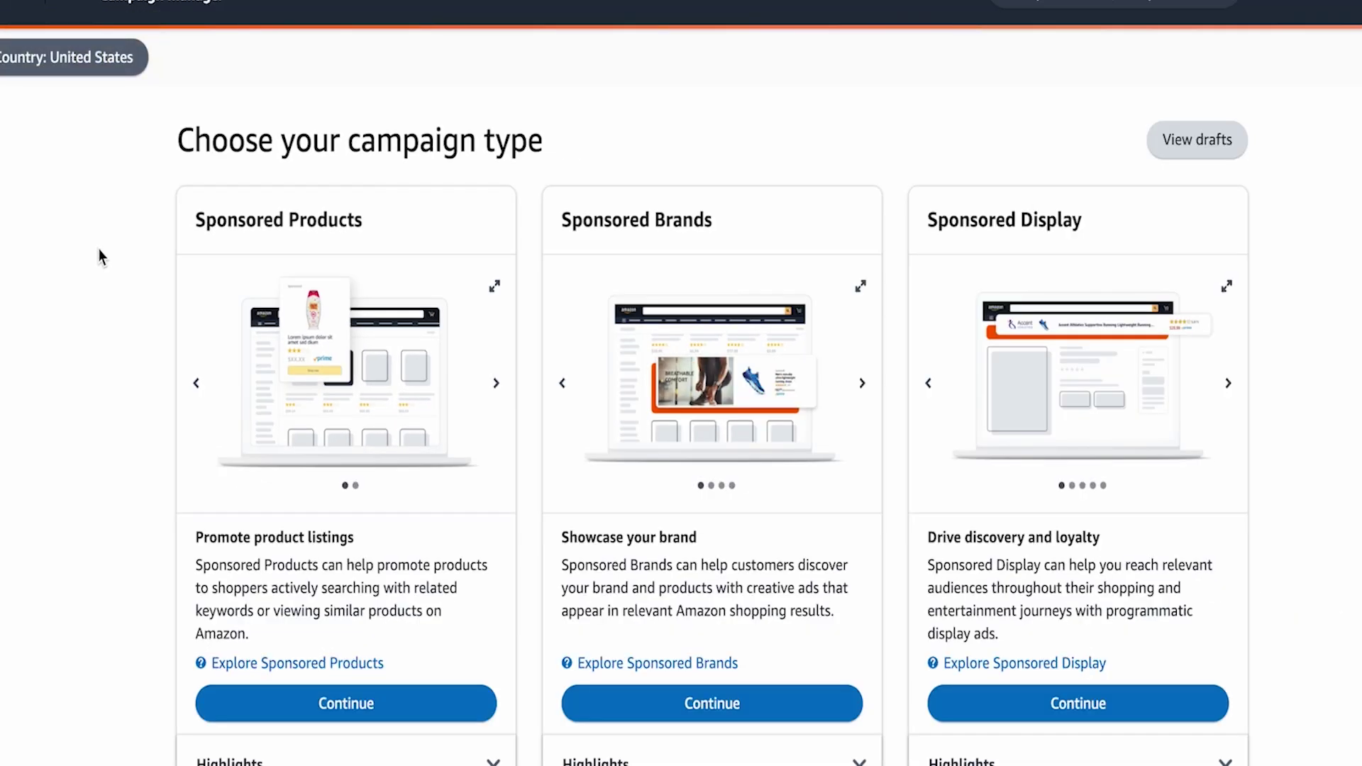
scroll(323, 630, down, 1)
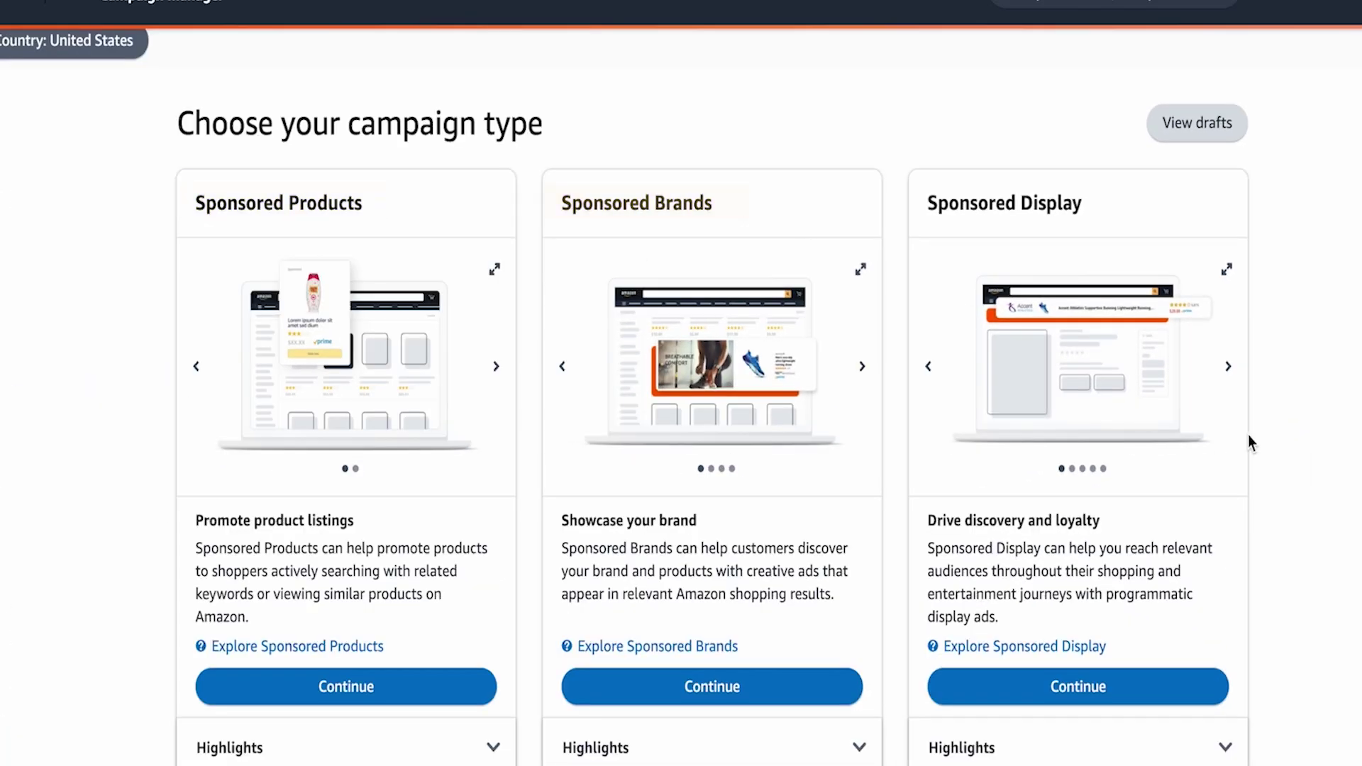
click(862, 369)
click(862, 368)
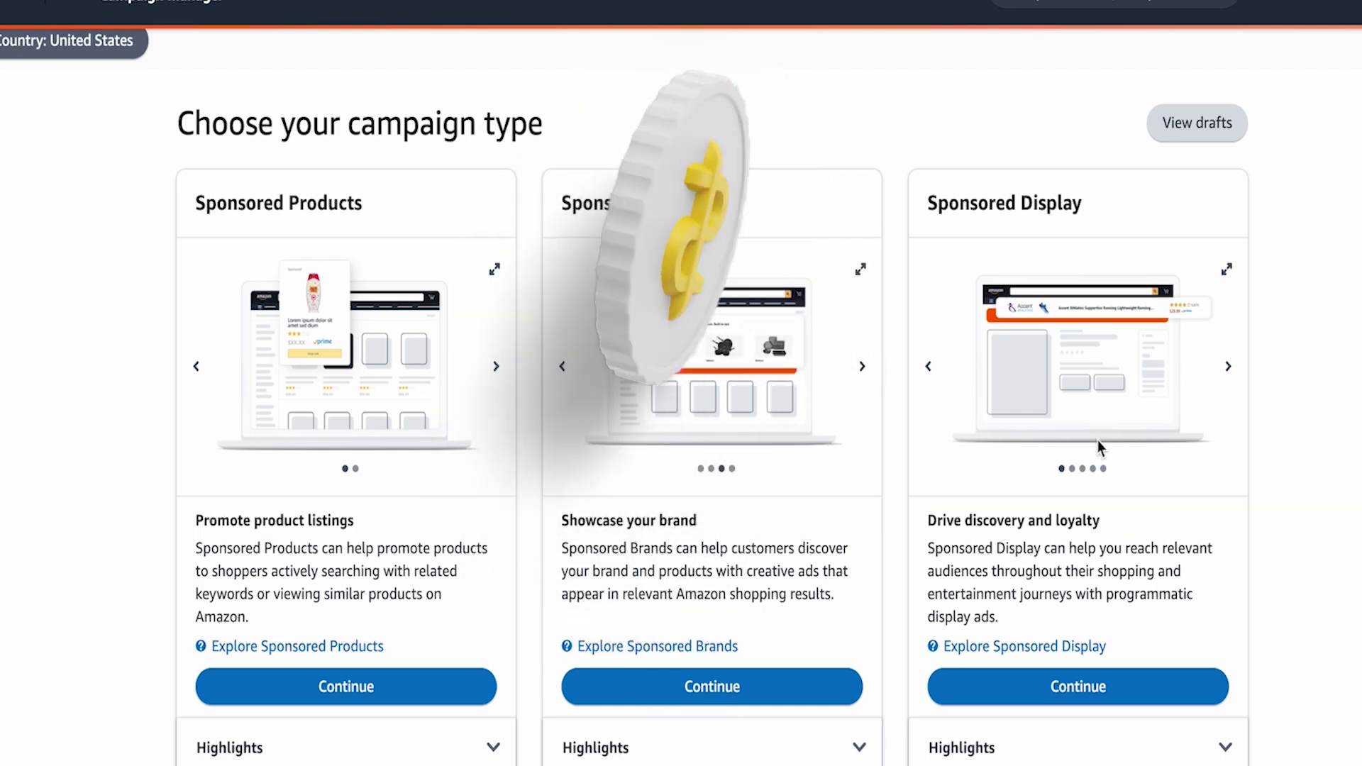
click(1228, 365)
scroll(1228, 355, down, 1)
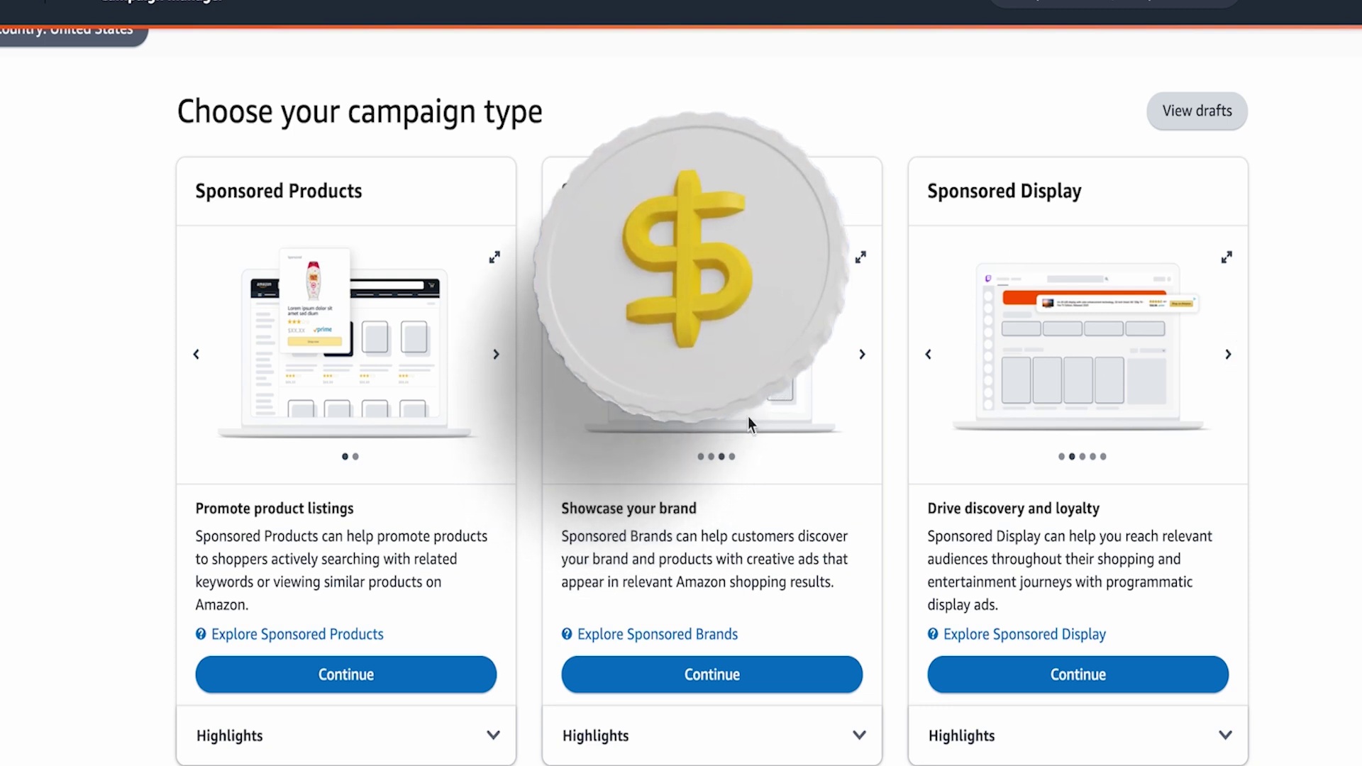
scroll(860, 547, down, 1)
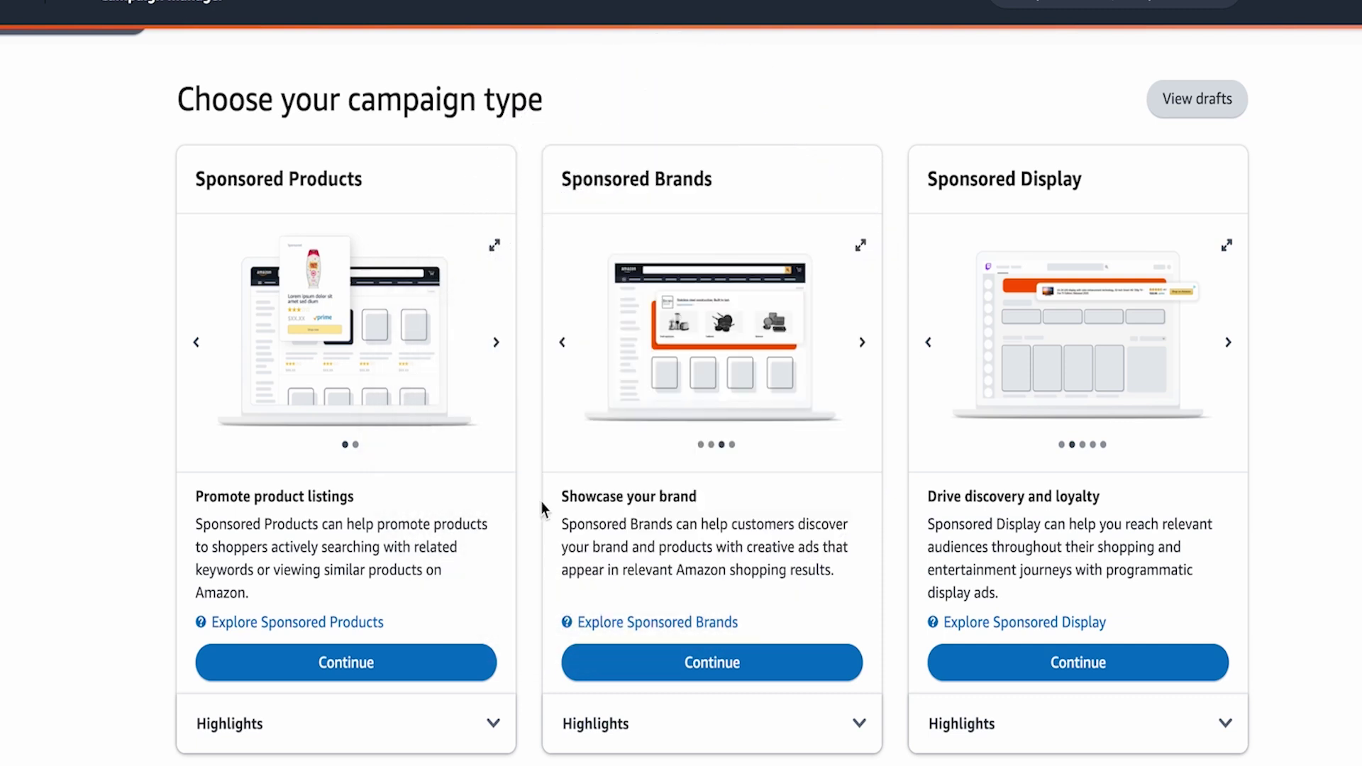
scroll(541, 501, down, 10)
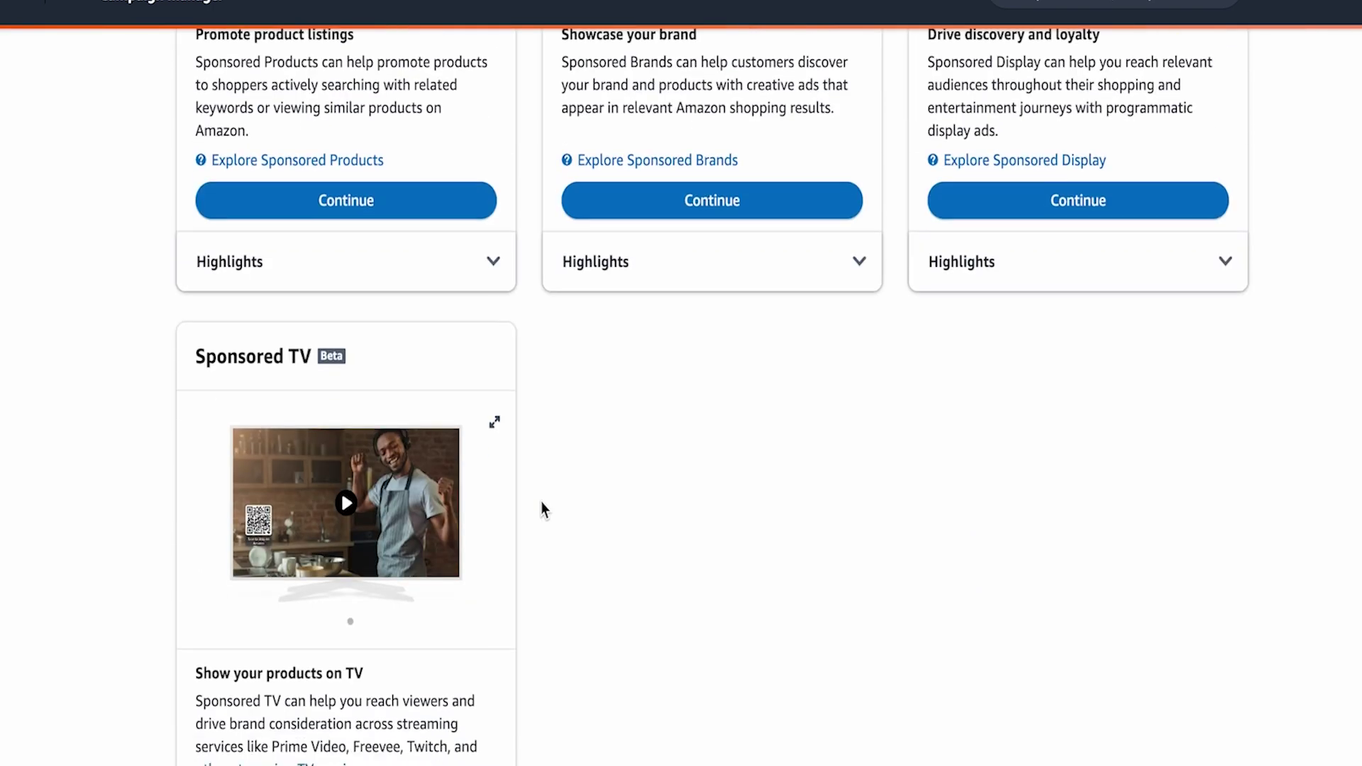
scroll(541, 508, up, 11)
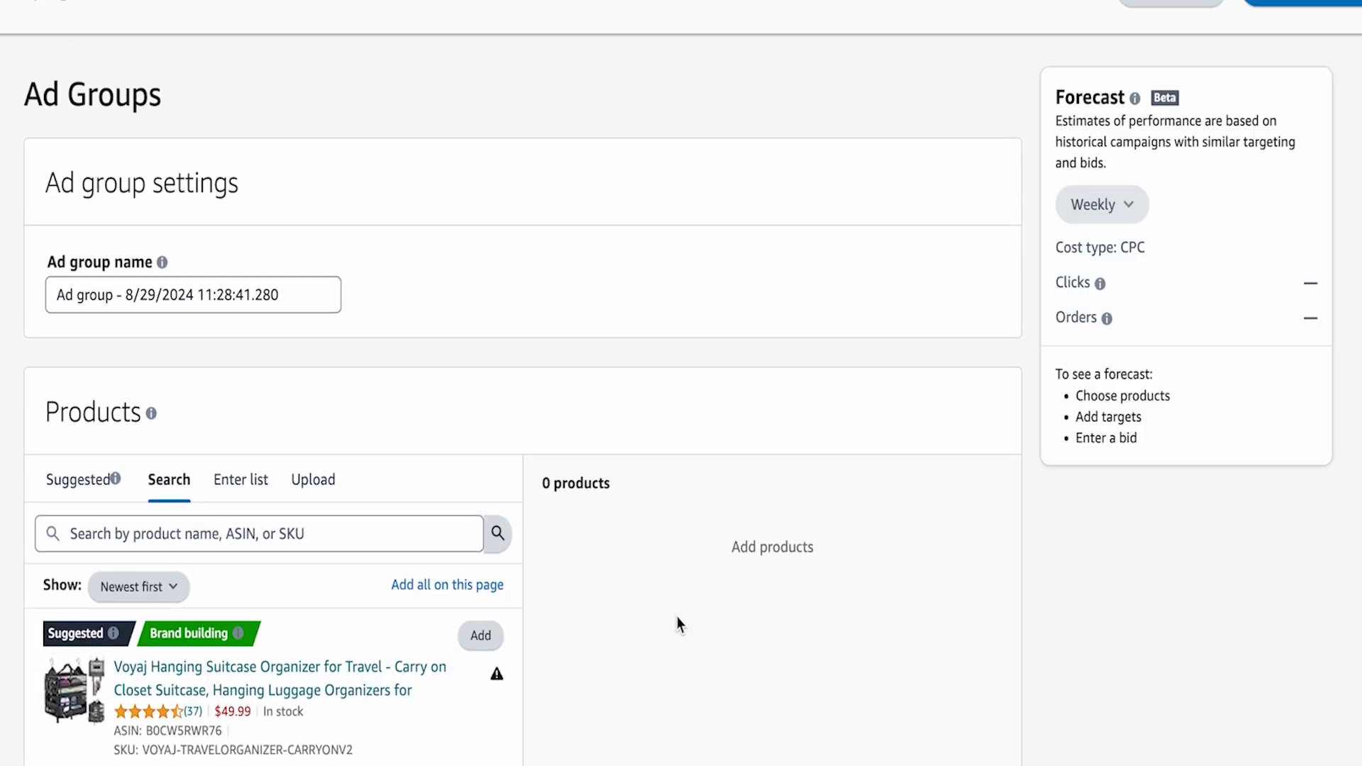
Add the Voyaj Hanging Suitcase Organizer (SKU VOYAJ-TRAVELORGANIZER-CARRYON) to the ad group
scroll(681, 614, down, 1)
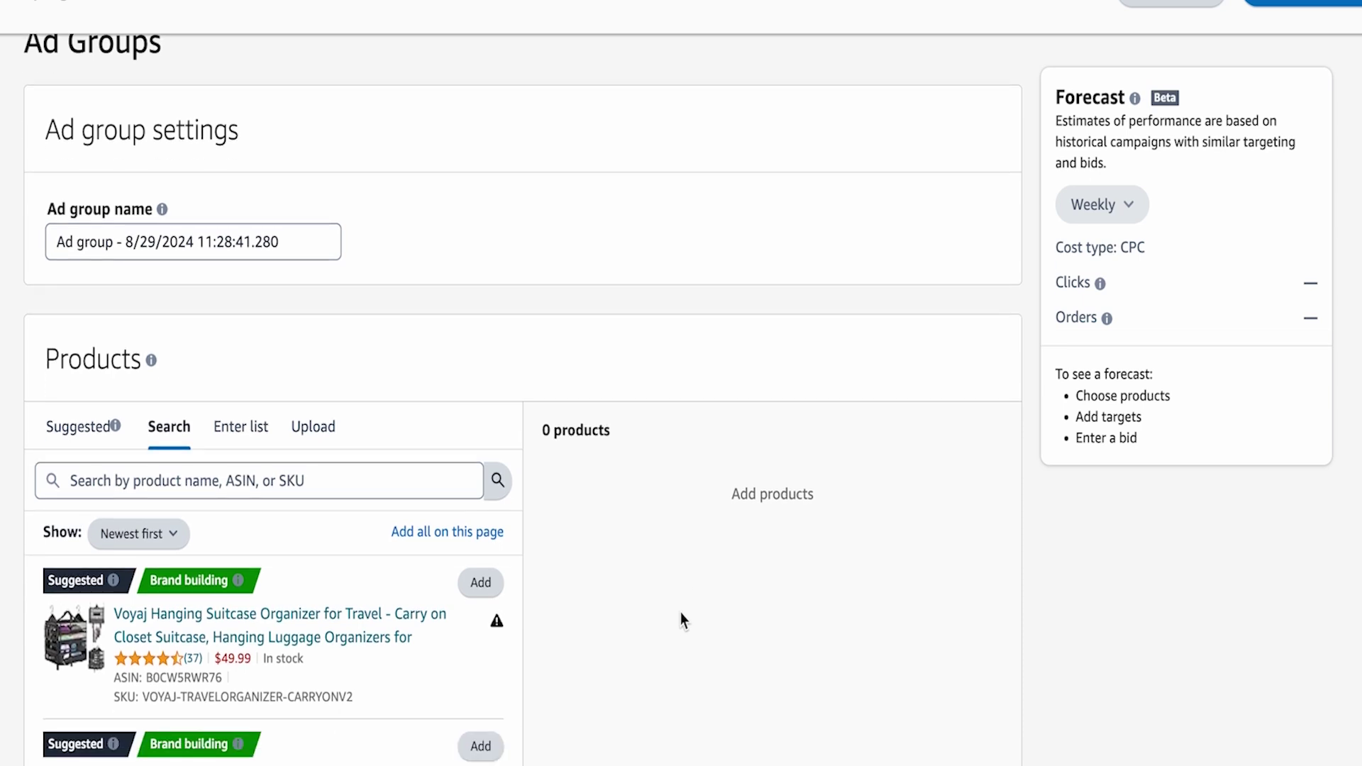
scroll(679, 612, up, 1)
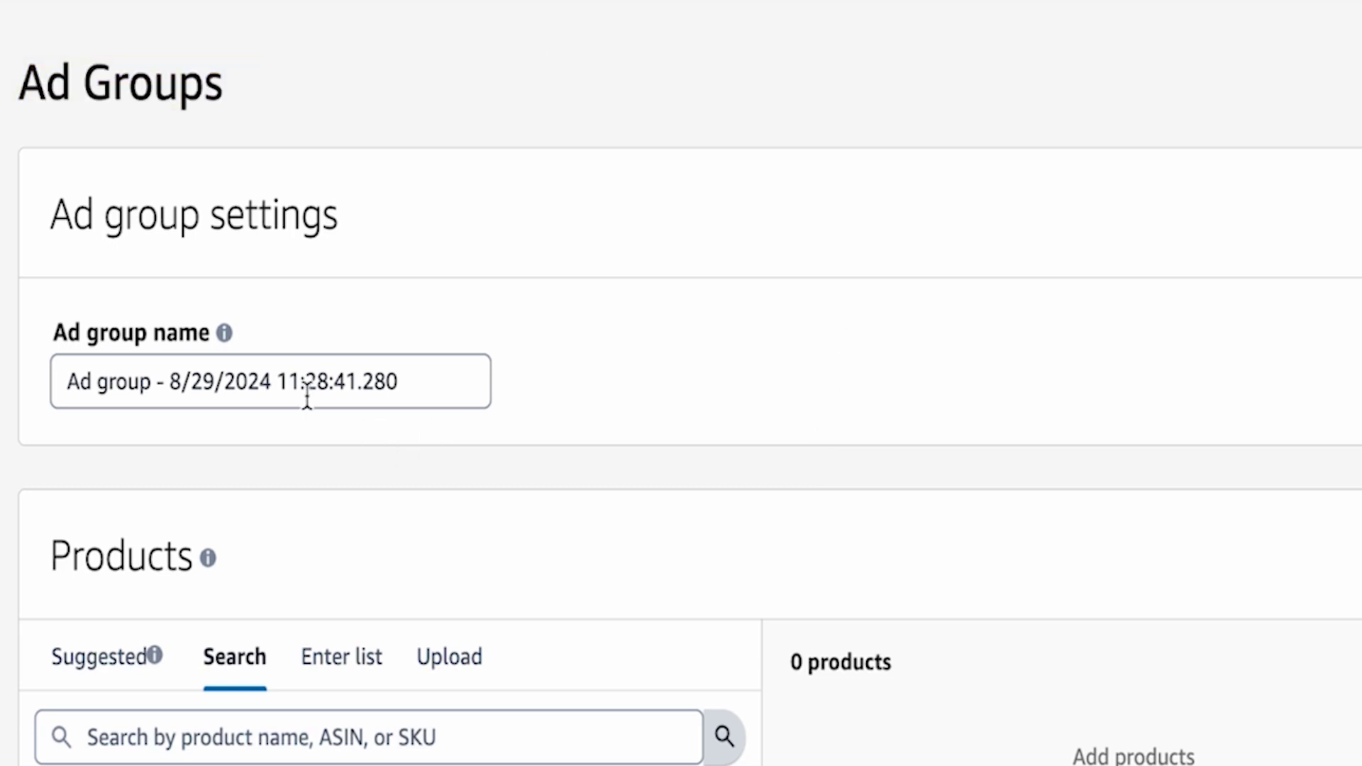
triple_click(274, 379)
scroll(550, 517, down, 3)
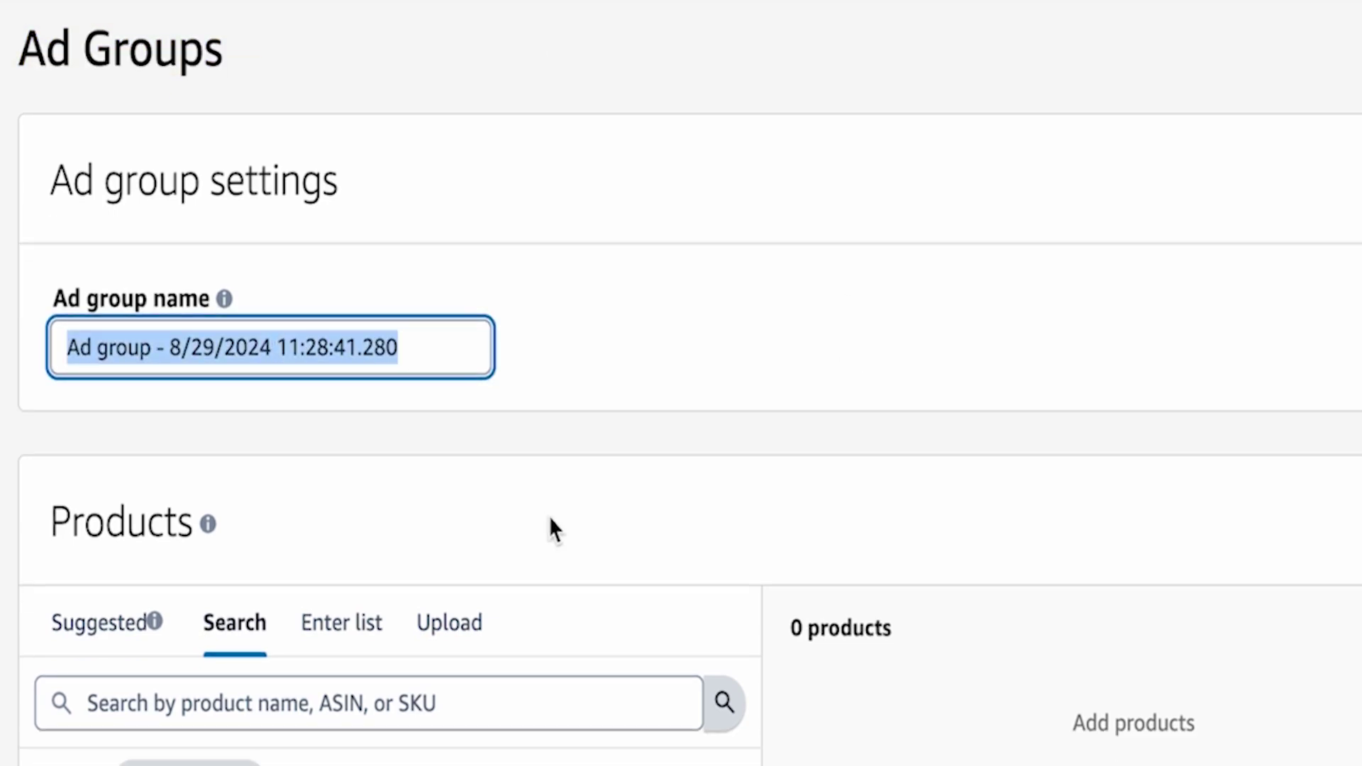
scroll(587, 565, up, 1)
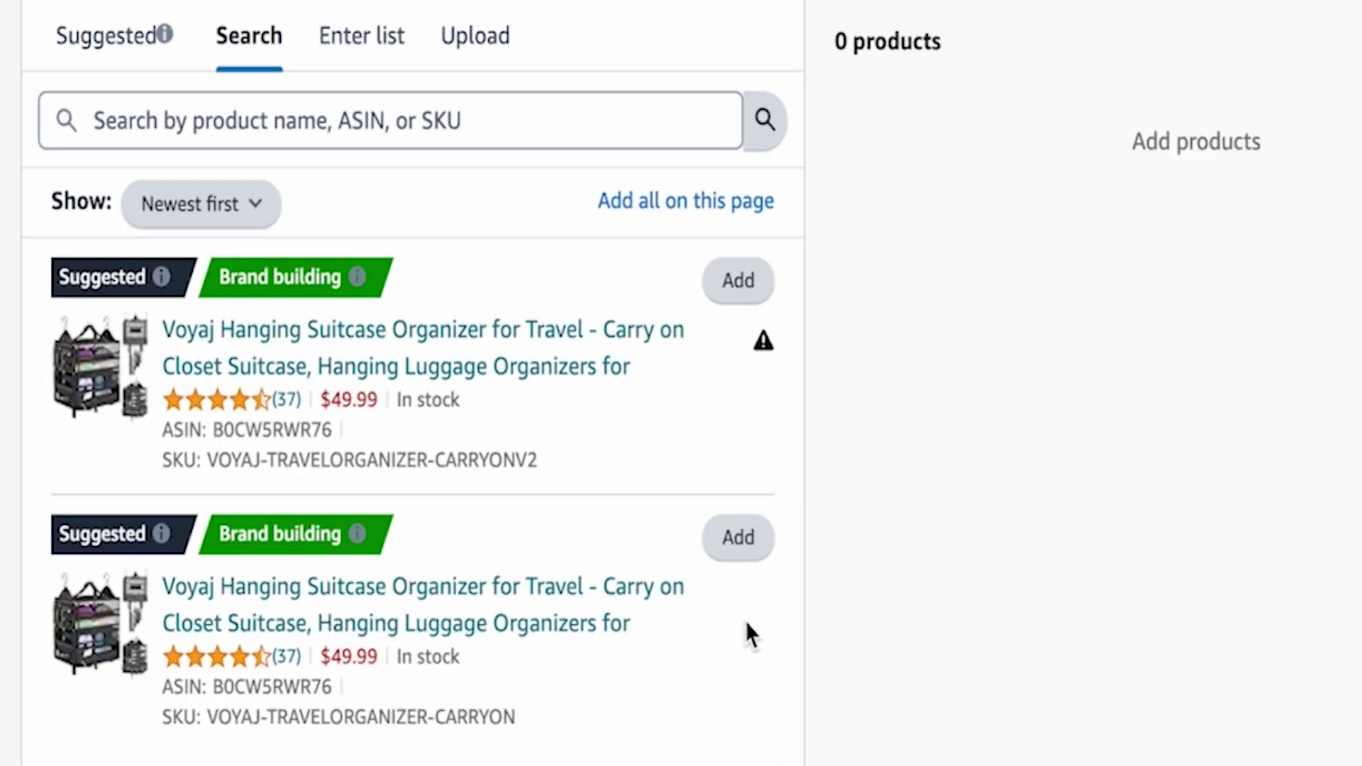
click(740, 557)
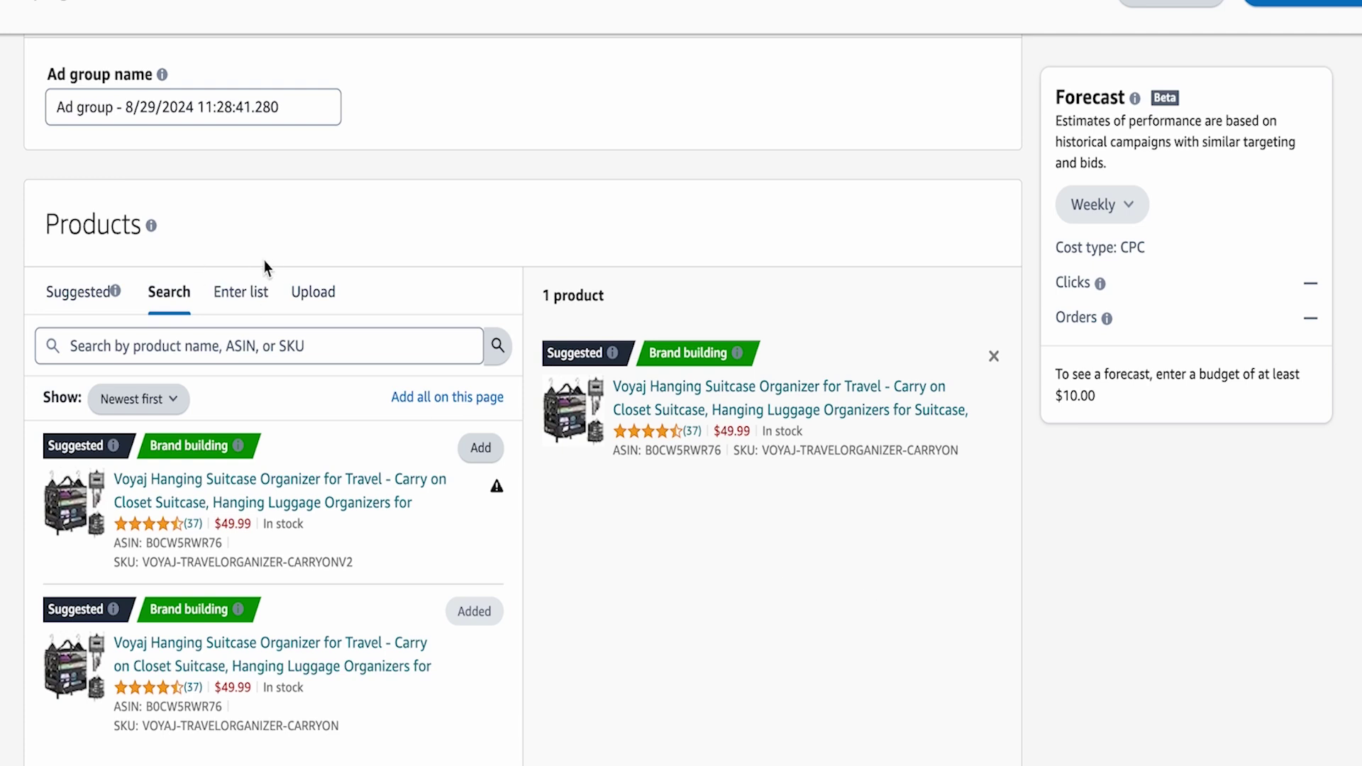
scroll(270, 268, up, 1)
Rename the ad group to 'SKU - NAME - MATCH TYPE - DATE' and select the product's SKU
triple_click(225, 165)
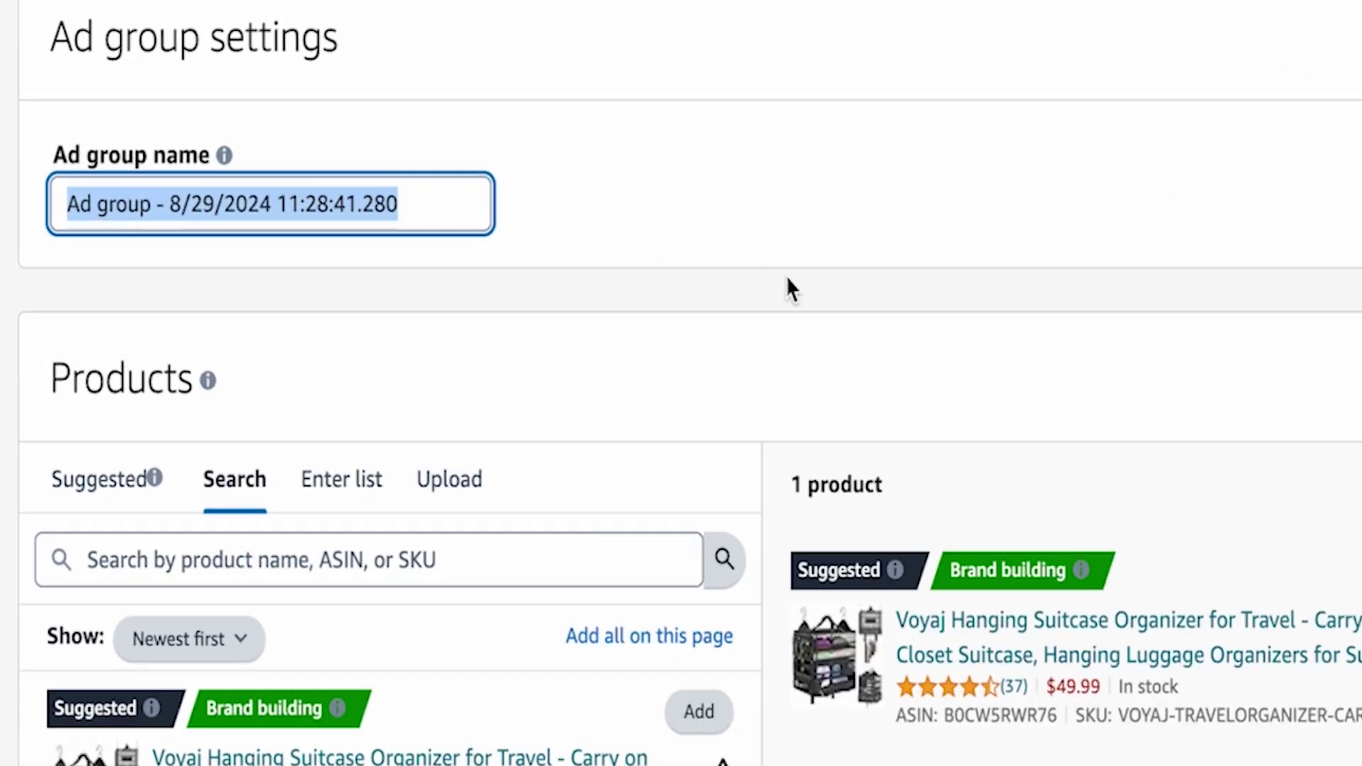
key(BackSpace)
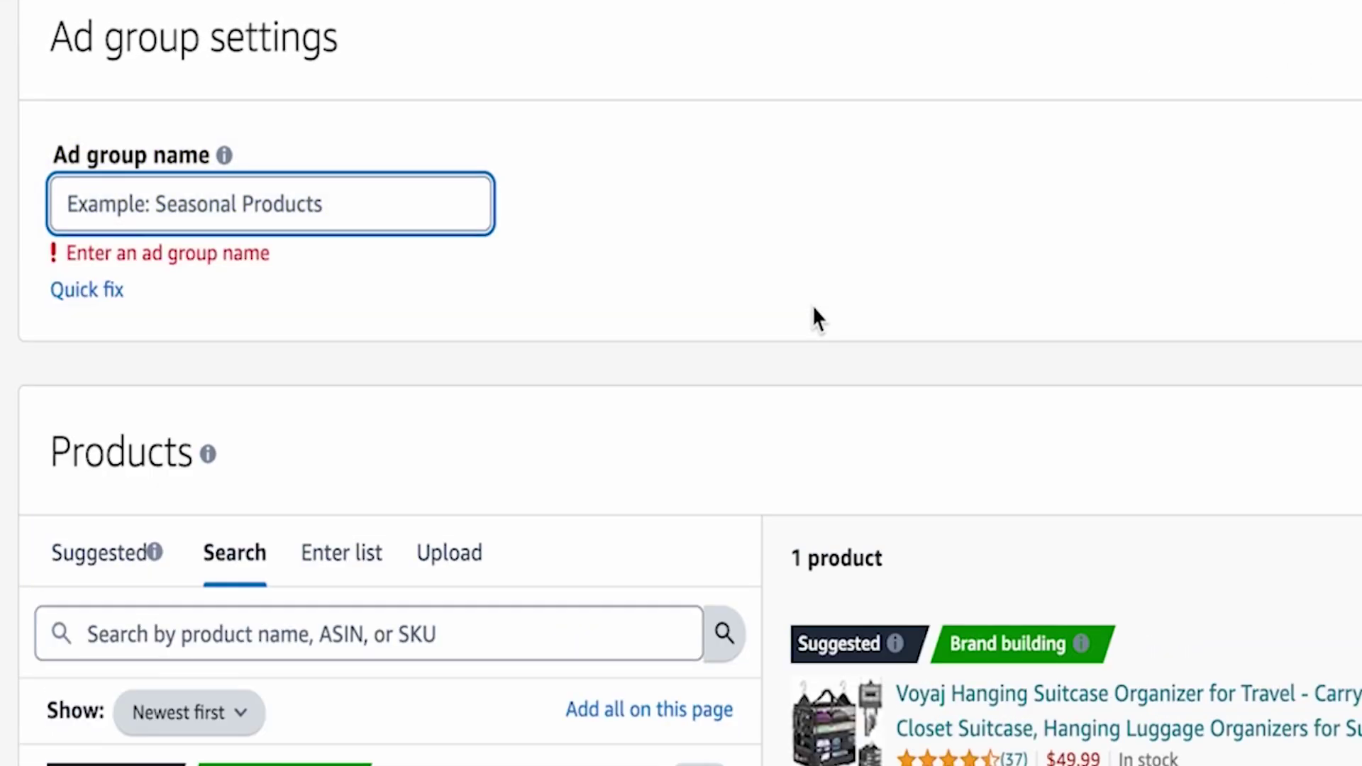
text(SKU)
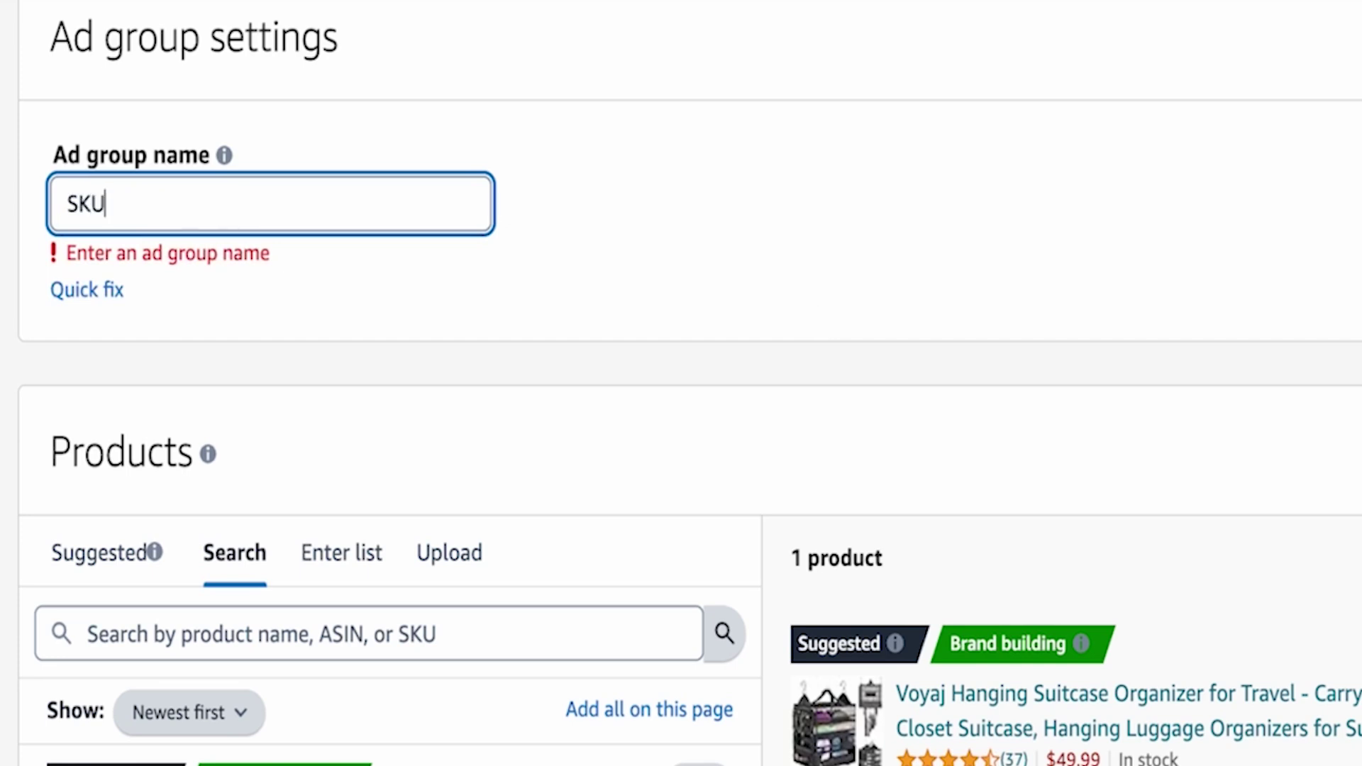
text( - NAME )
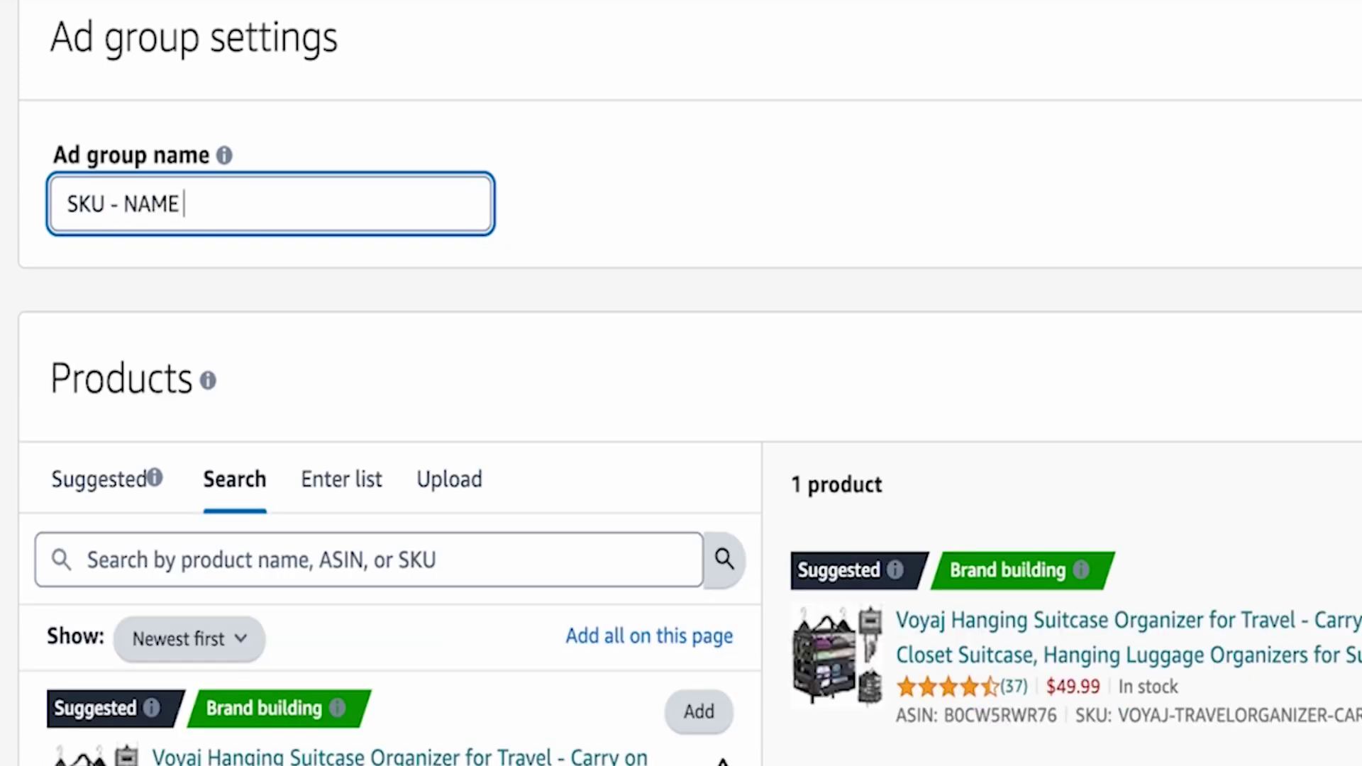
text(- MATCH T)
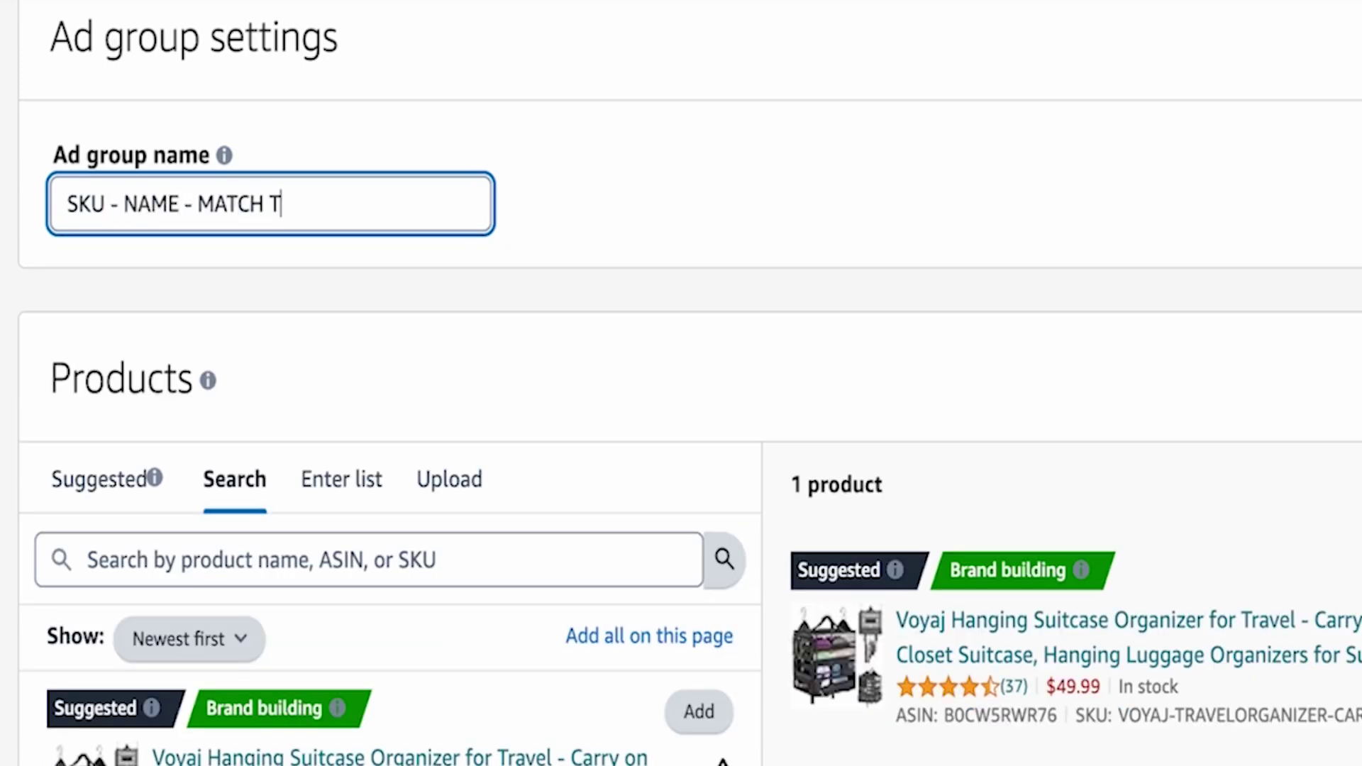
text(YPE - DATE)
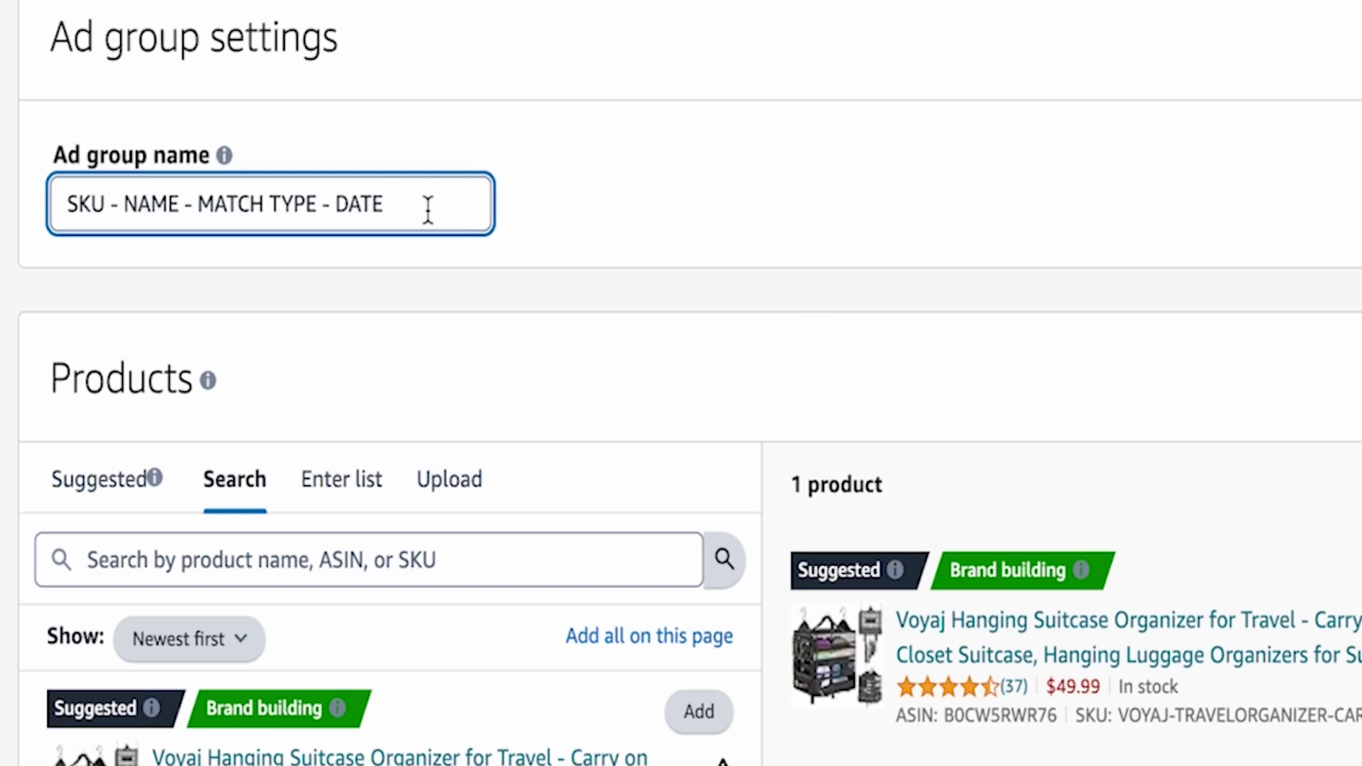
drag(437, 206, 68, 204)
click(465, 203)
text(1)
key(BackSpace)
text(2)
key(BackSpace)
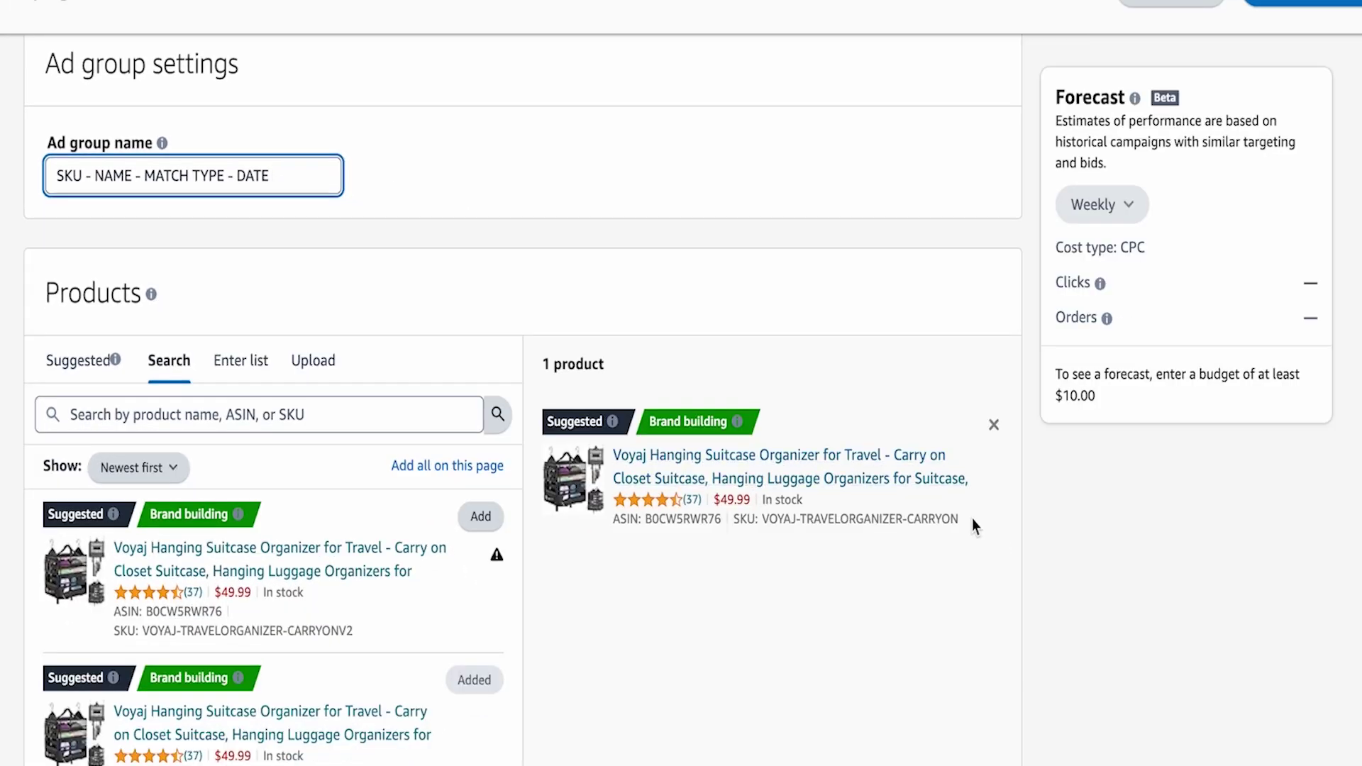
drag(972, 518, 758, 524)
key(ctrl+c)
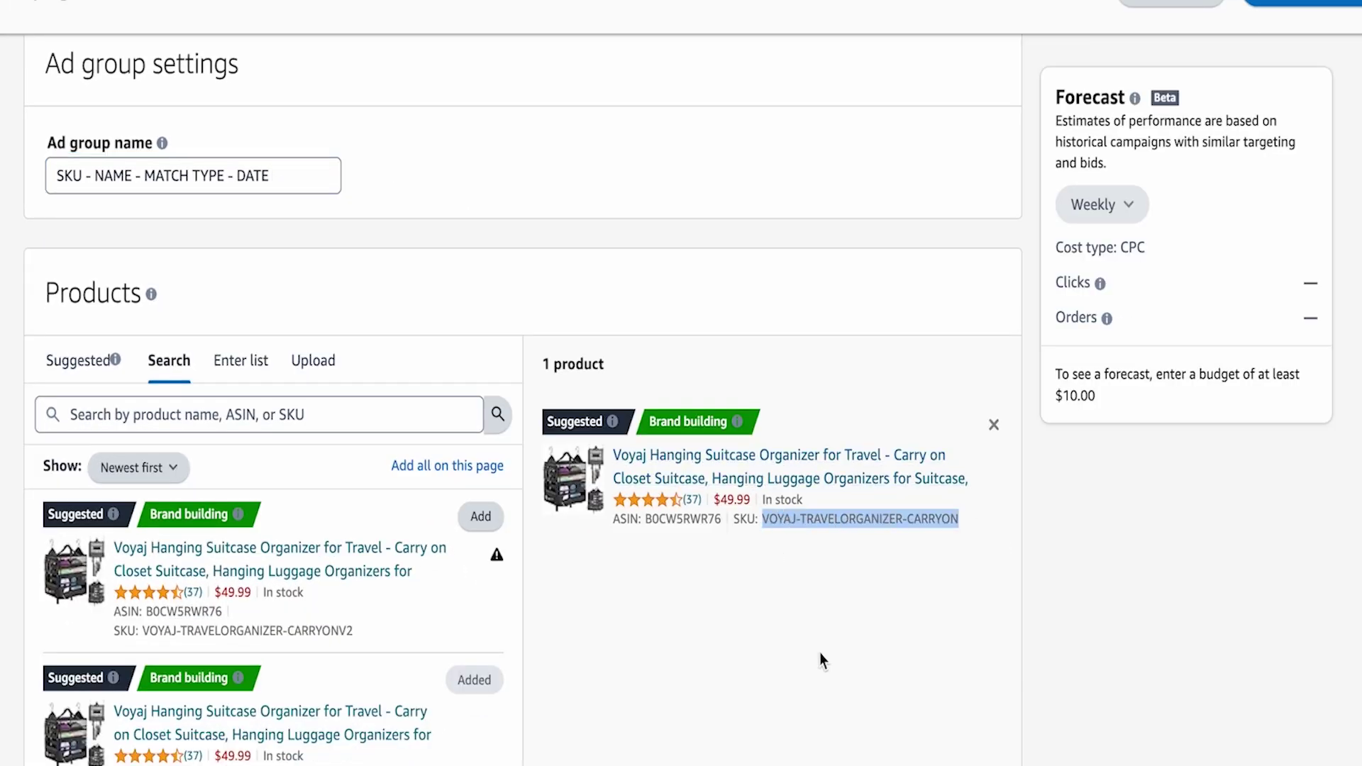
Rename the ad group to the pasted product SKU followed by '- Ranking - Exact'
triple_click(306, 176)
key(ctrl+v)
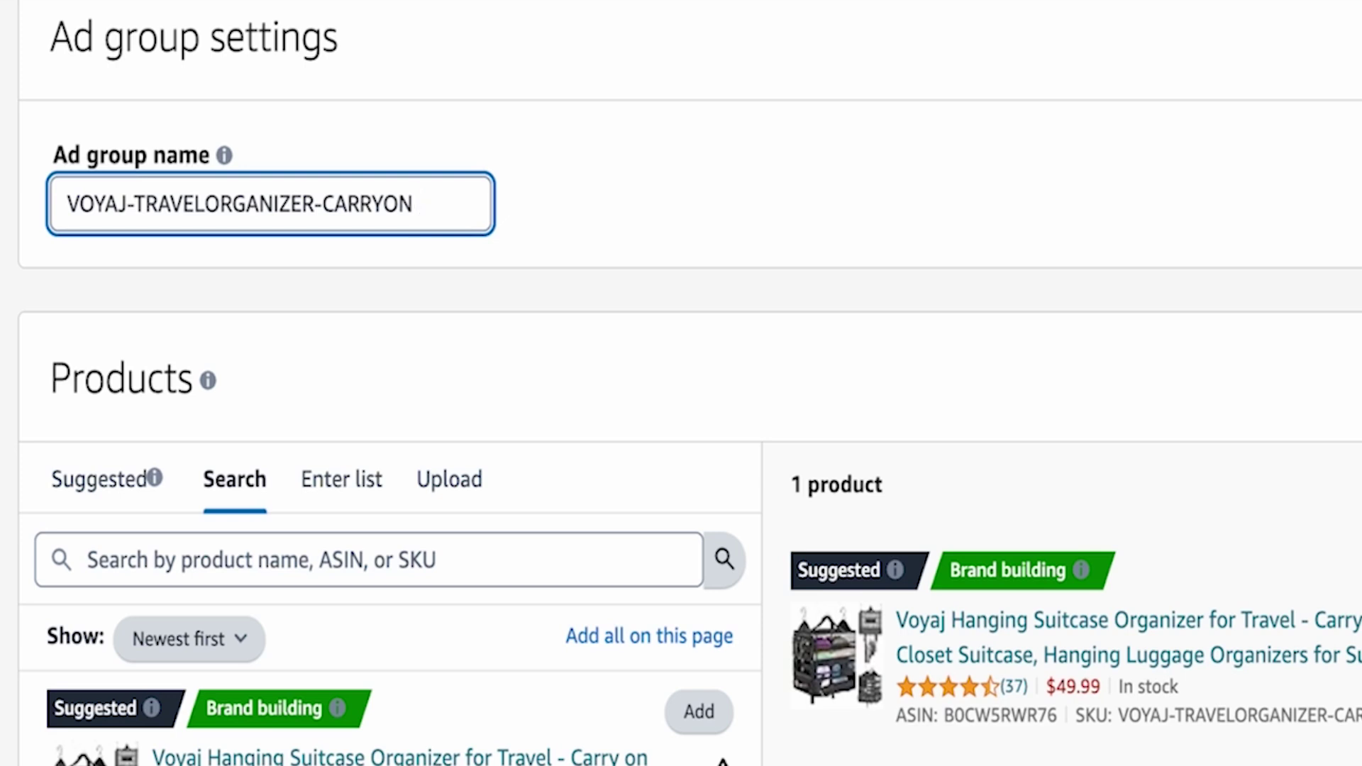
text(-)
text(RANKING)
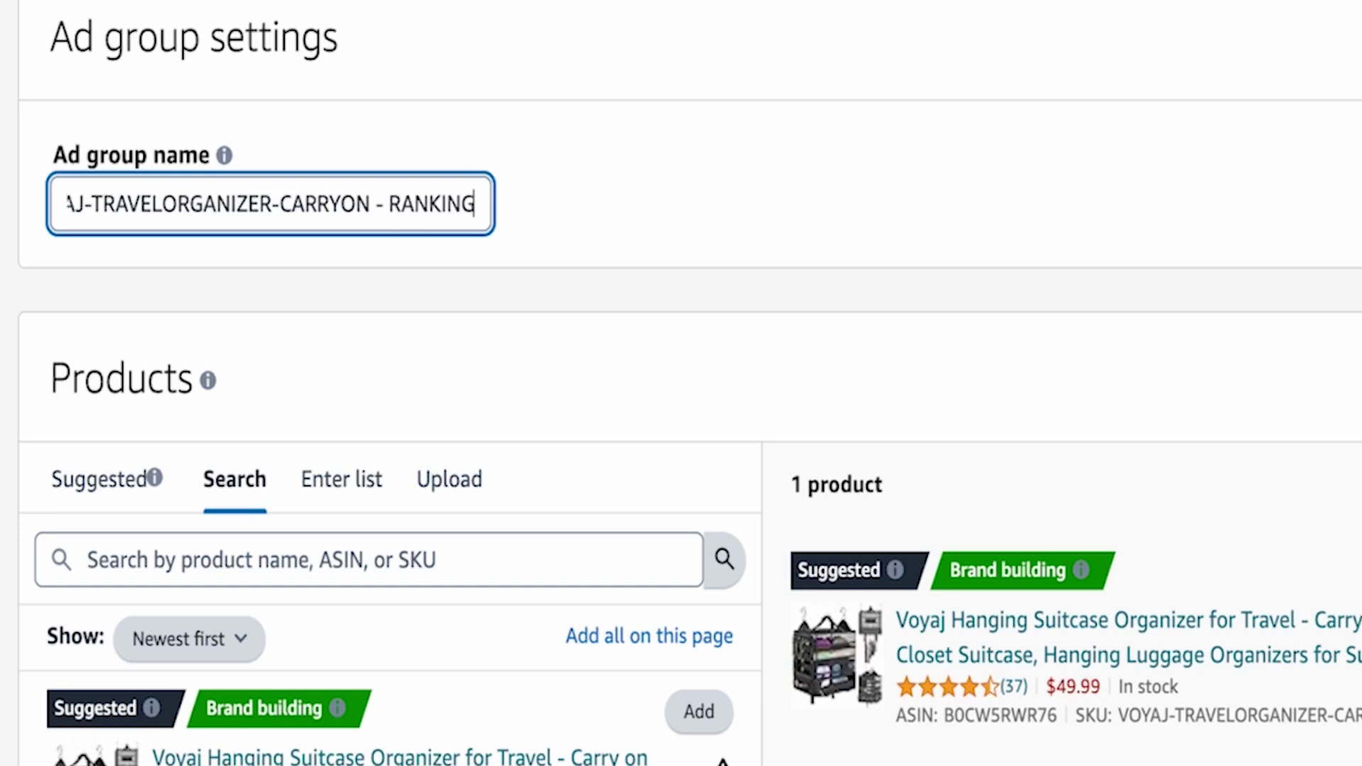
key(BackSpace)
key(BackSpace)
key(BackSpace)
key(BackSpace)
key(BackSpace)
key(BackSpace)
key(BackSpace)
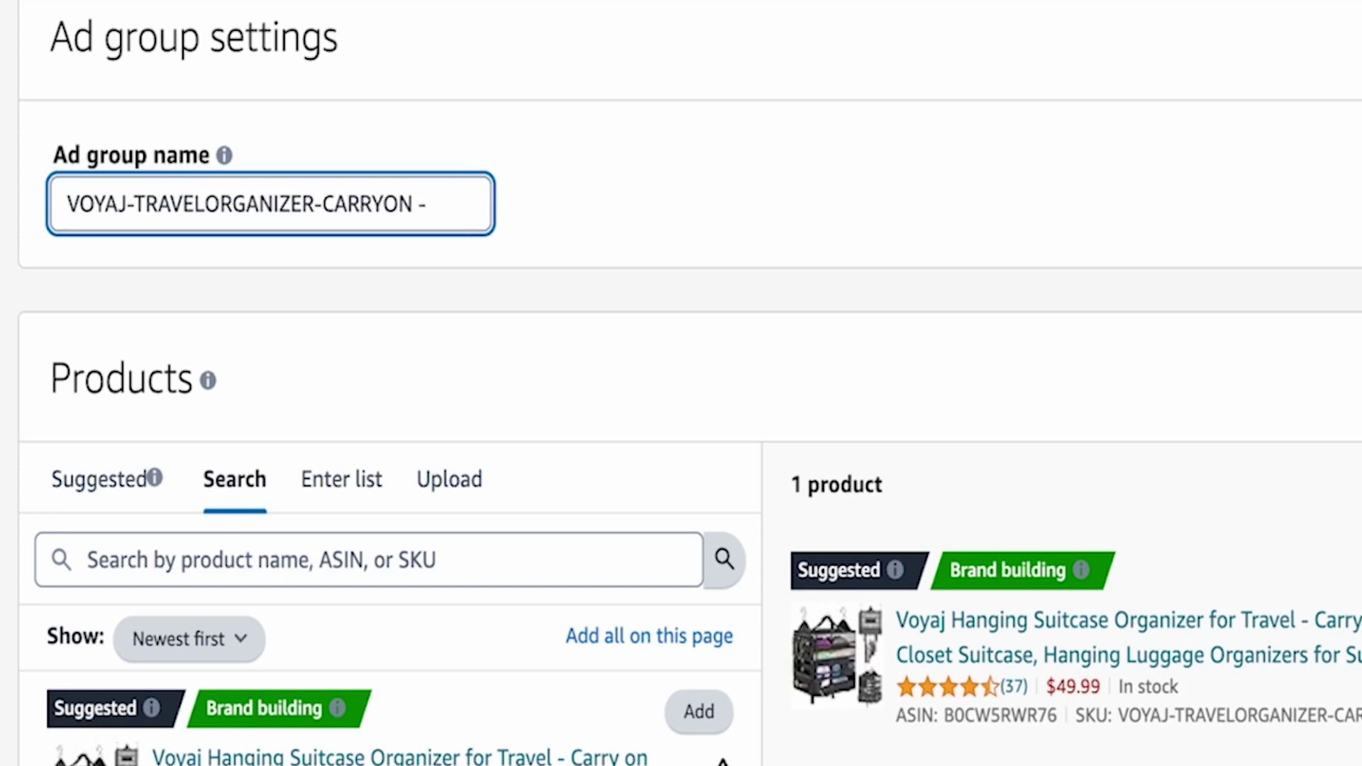
text(PUSH)
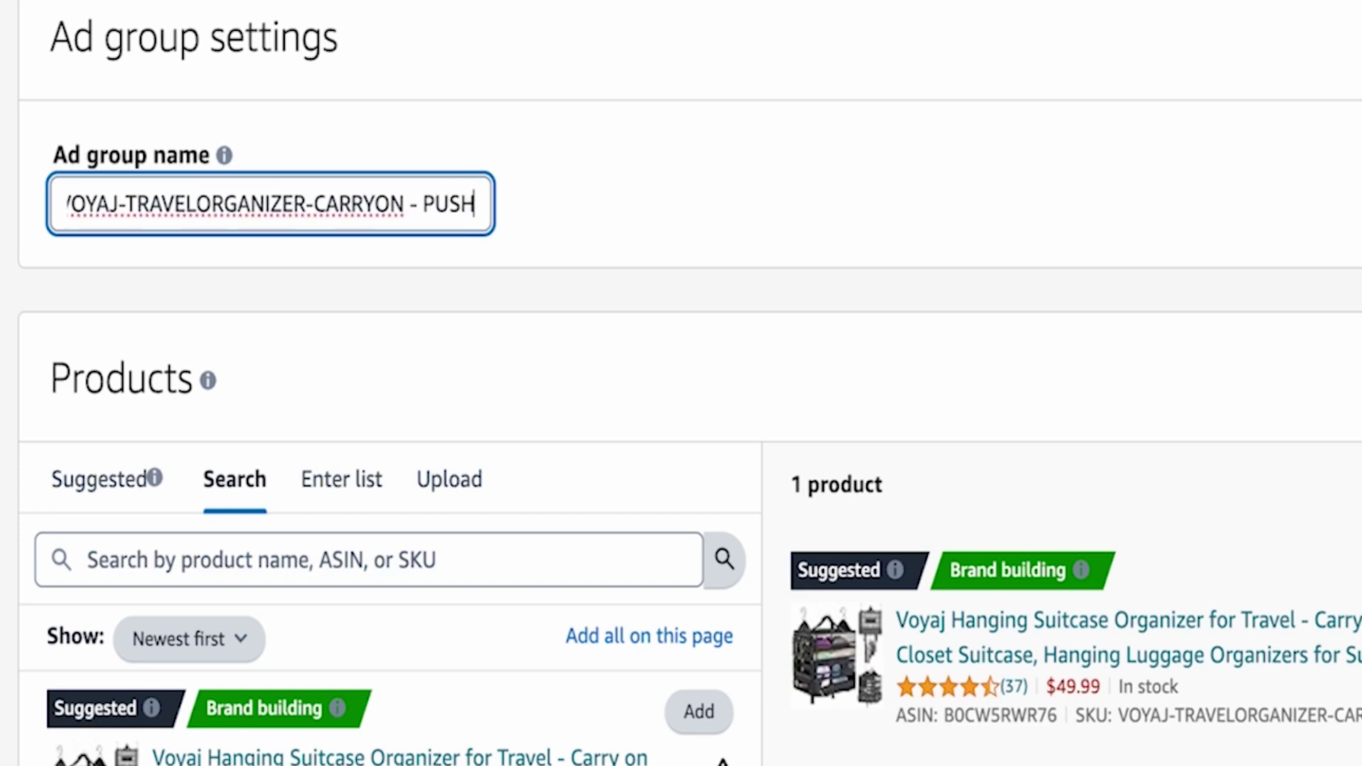
key(BackSpace)
key(BackSpace)
key(BackSpace)
key(BackSpace)
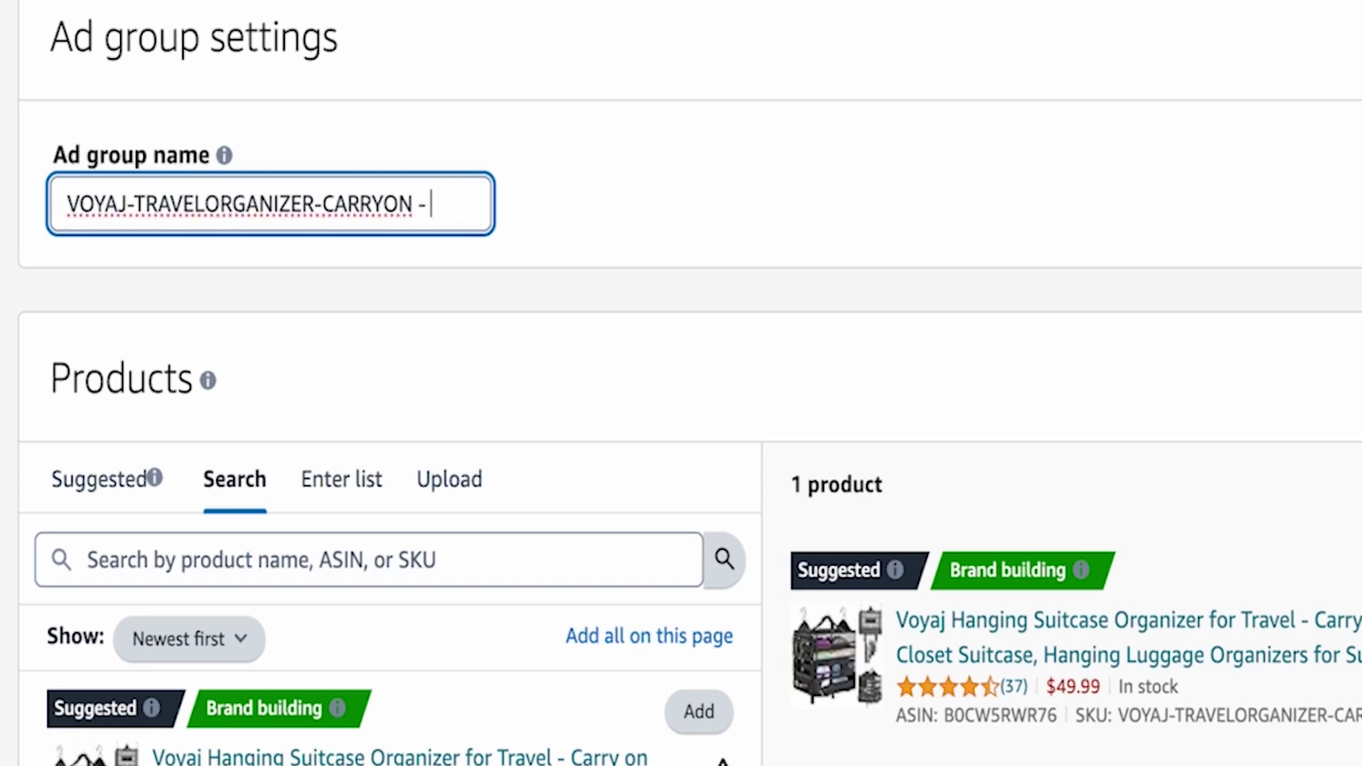
text(MANUAL)
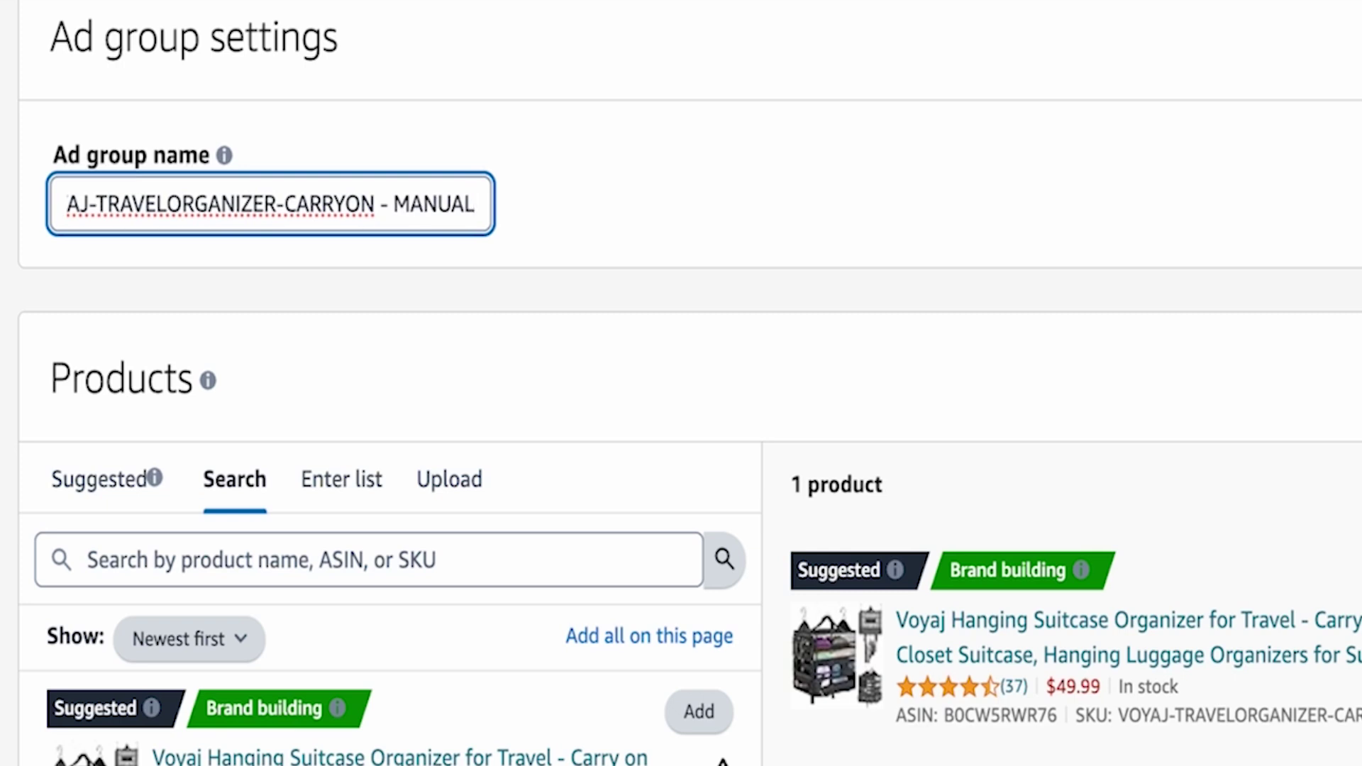
key(BackSpace)
key(BackSpace)
key(BackSpace)
key(BackSpace)
key(BackSpace)
key(BackSpace)
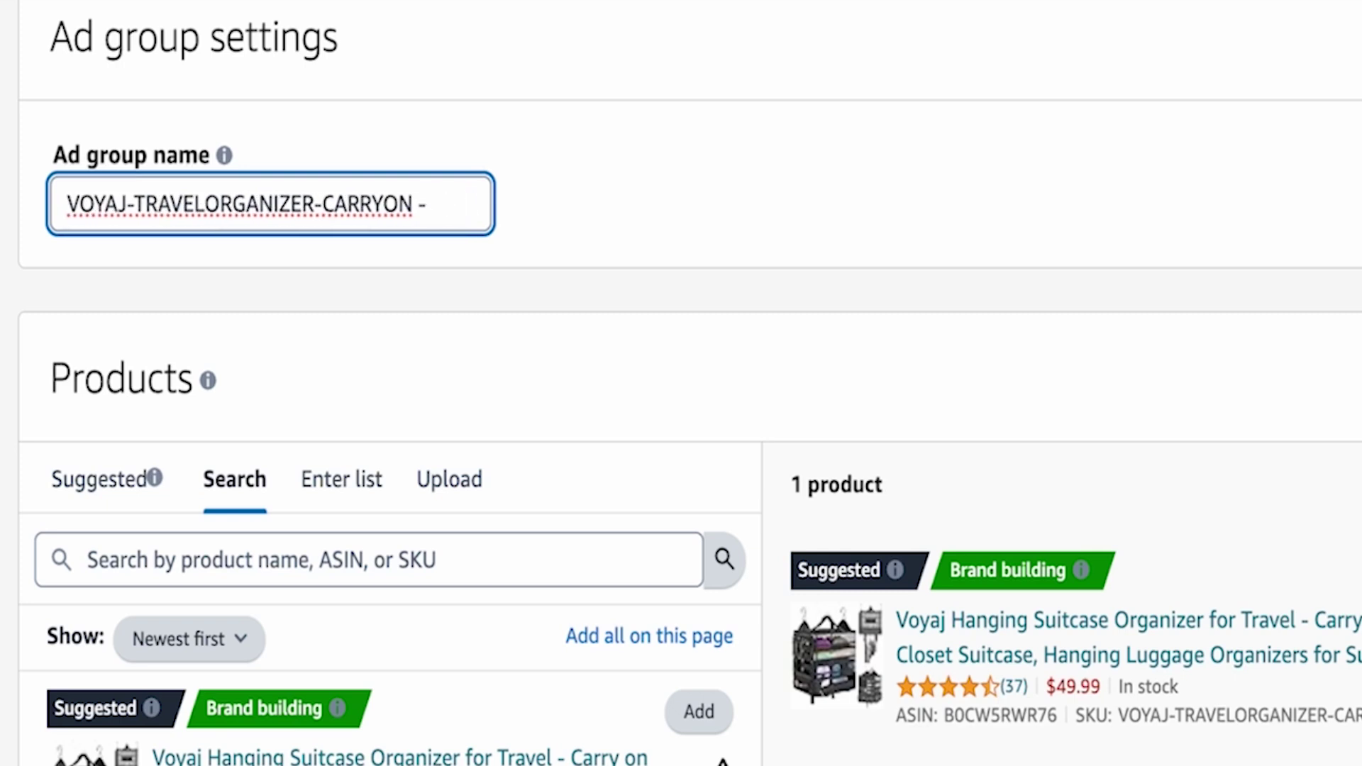
text(Ranking - E)
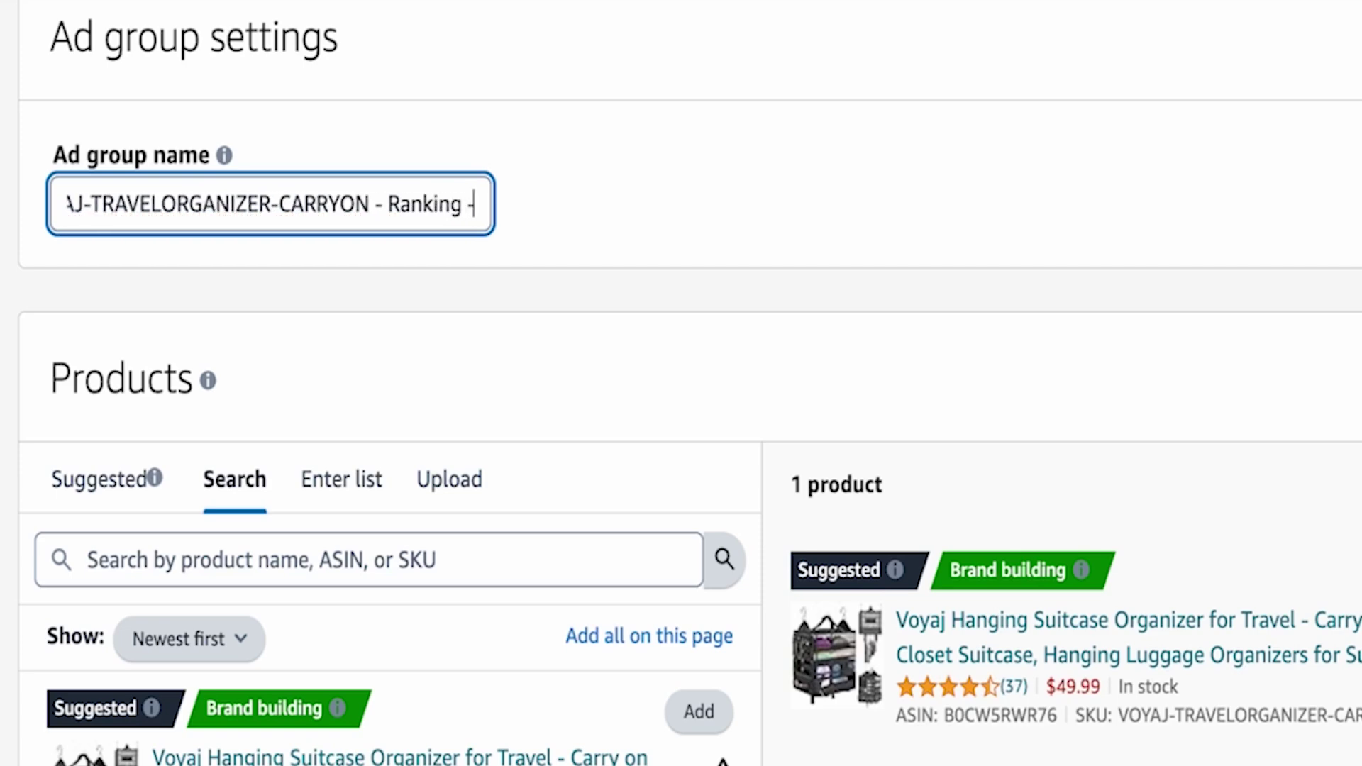
text(xact)
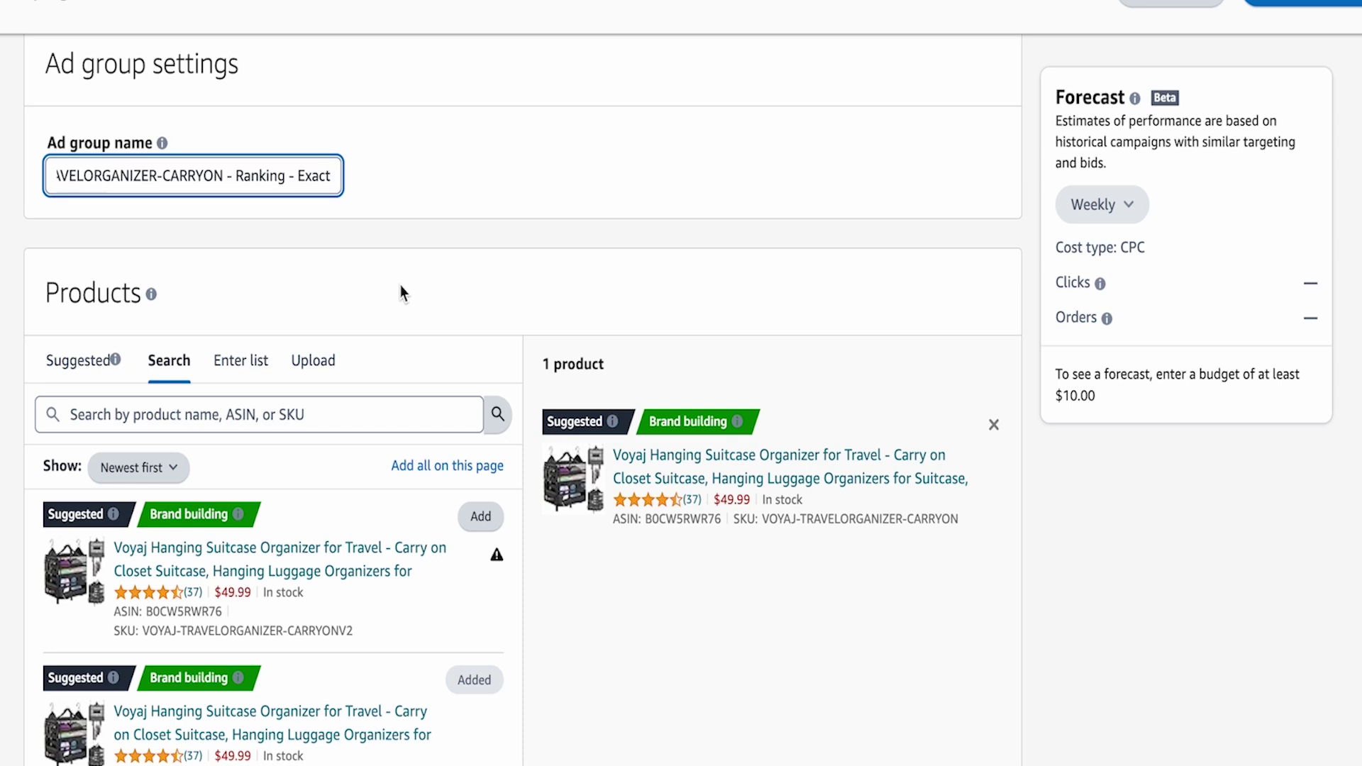
key(BackSpace)
key(BackSpace)
key(BackSpace)
key(BackSpace)
key(BackSpace)
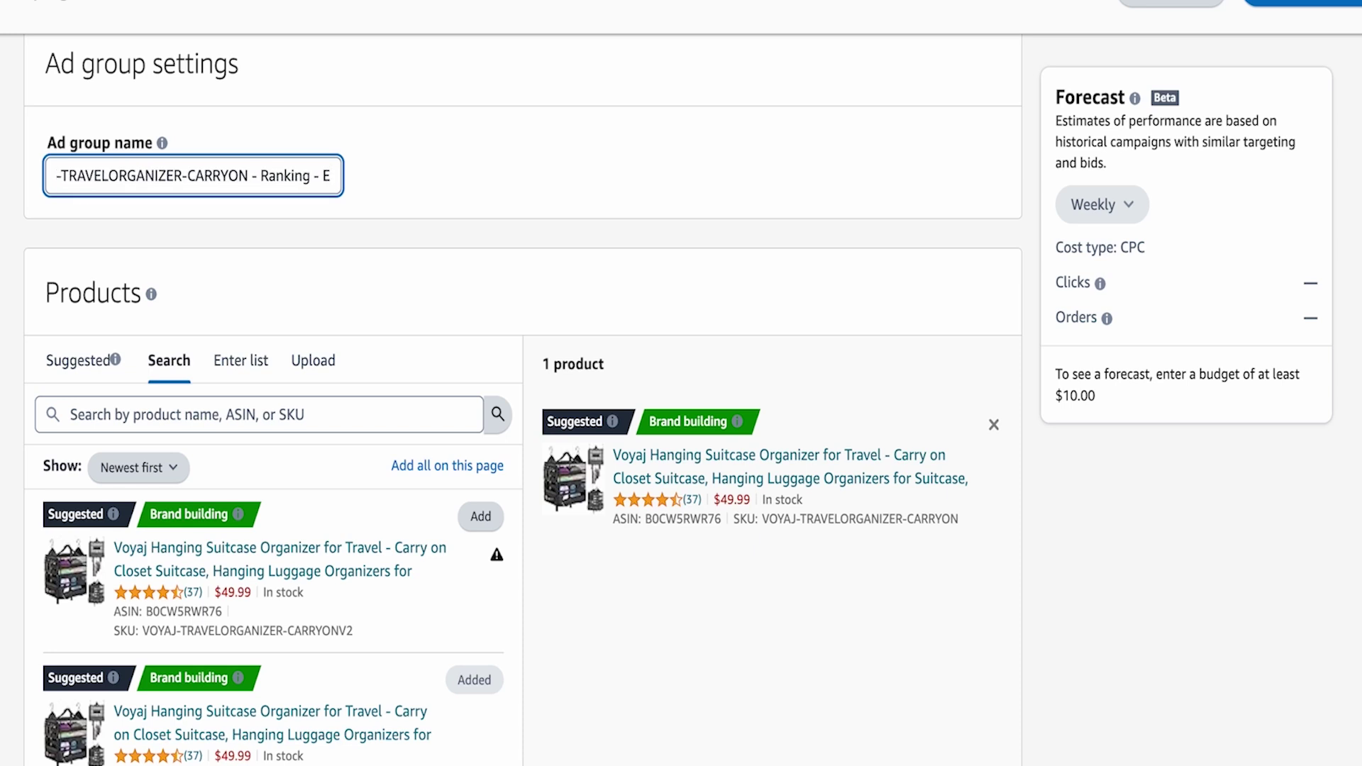
Change the ad group name's match type to Phrase, keeping the word 'Ranking'
text(Phrase)
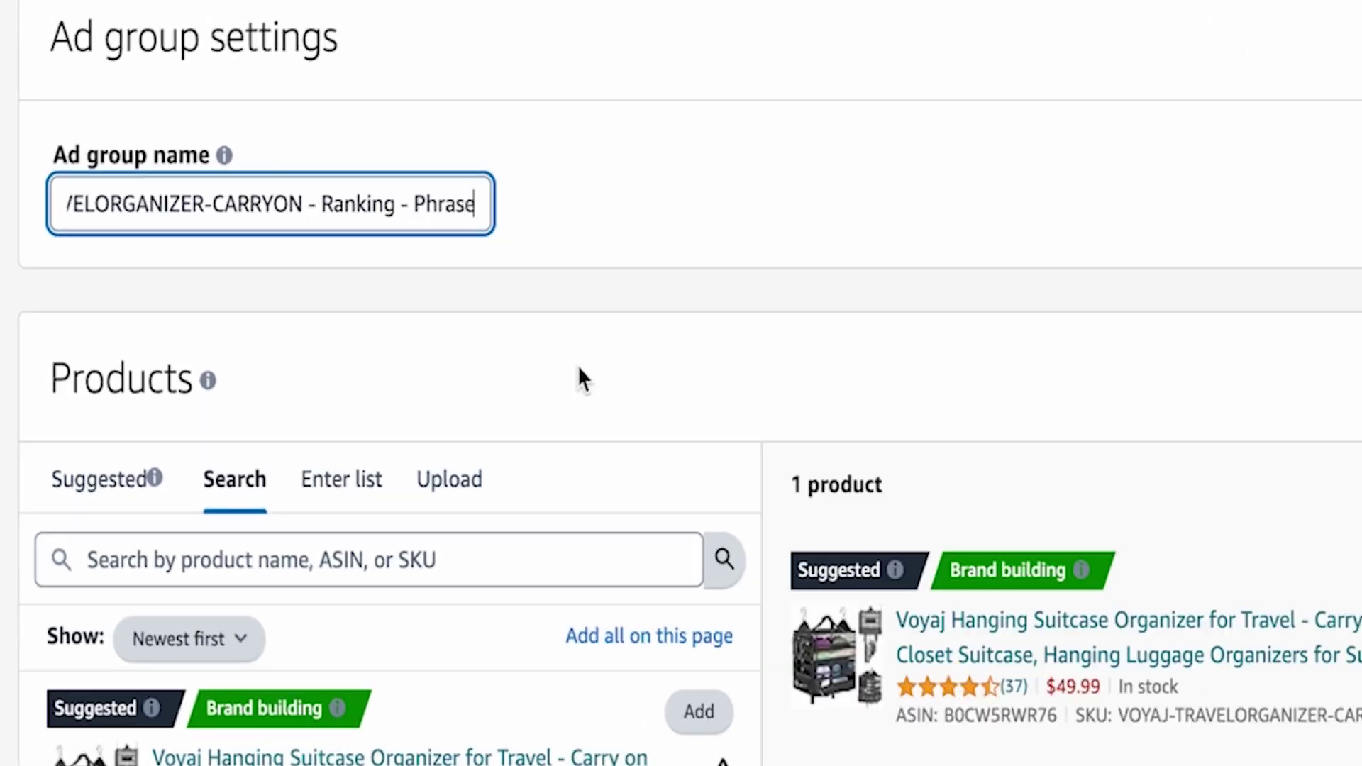
double_click(363, 206)
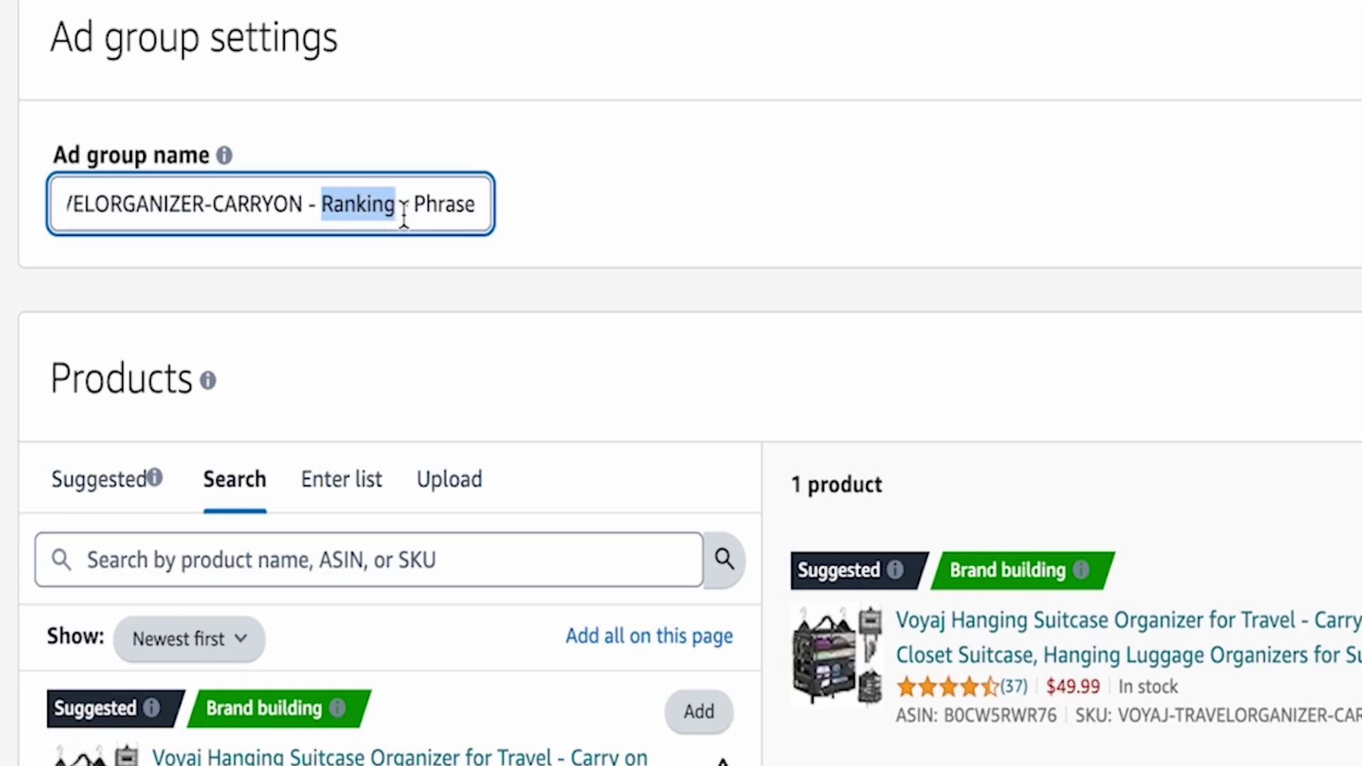
text(Discovery)
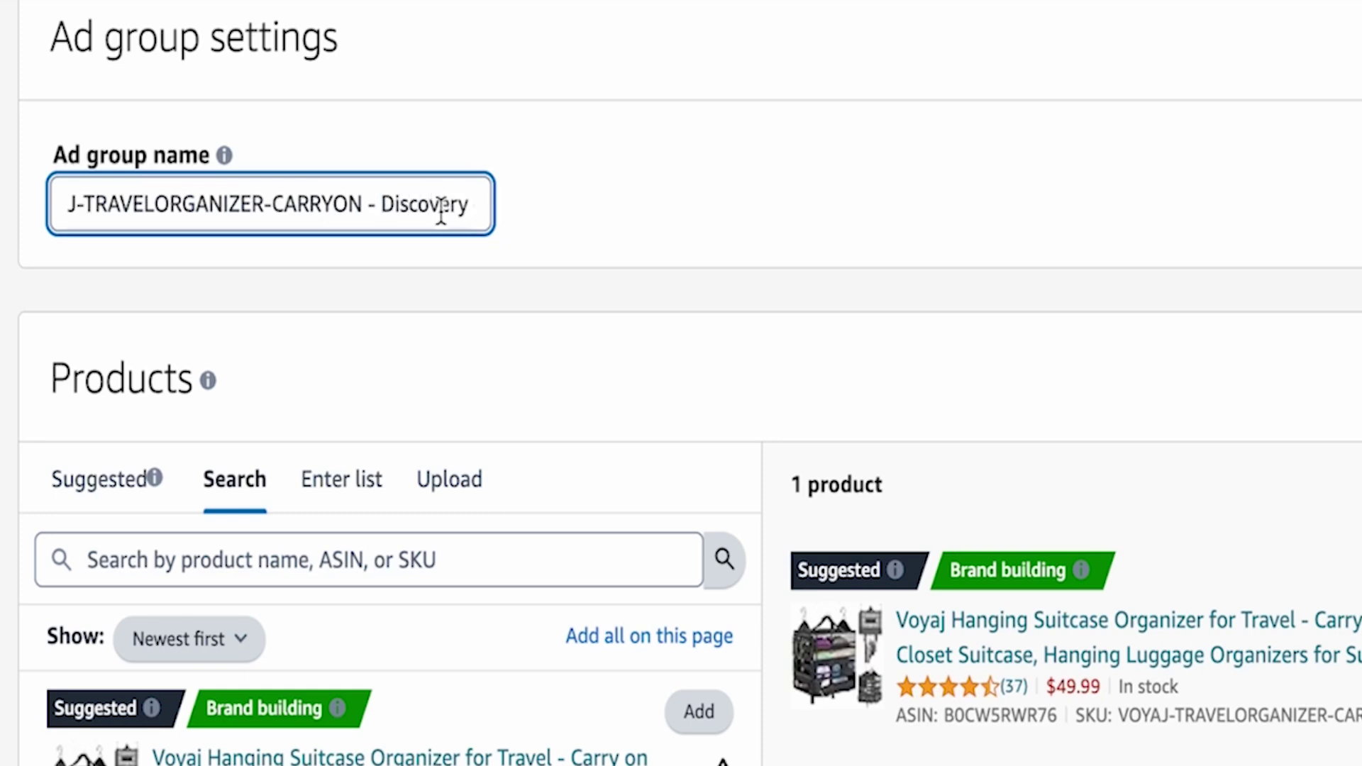
drag(441, 210, 567, 223)
click(429, 208)
double_click(364, 192)
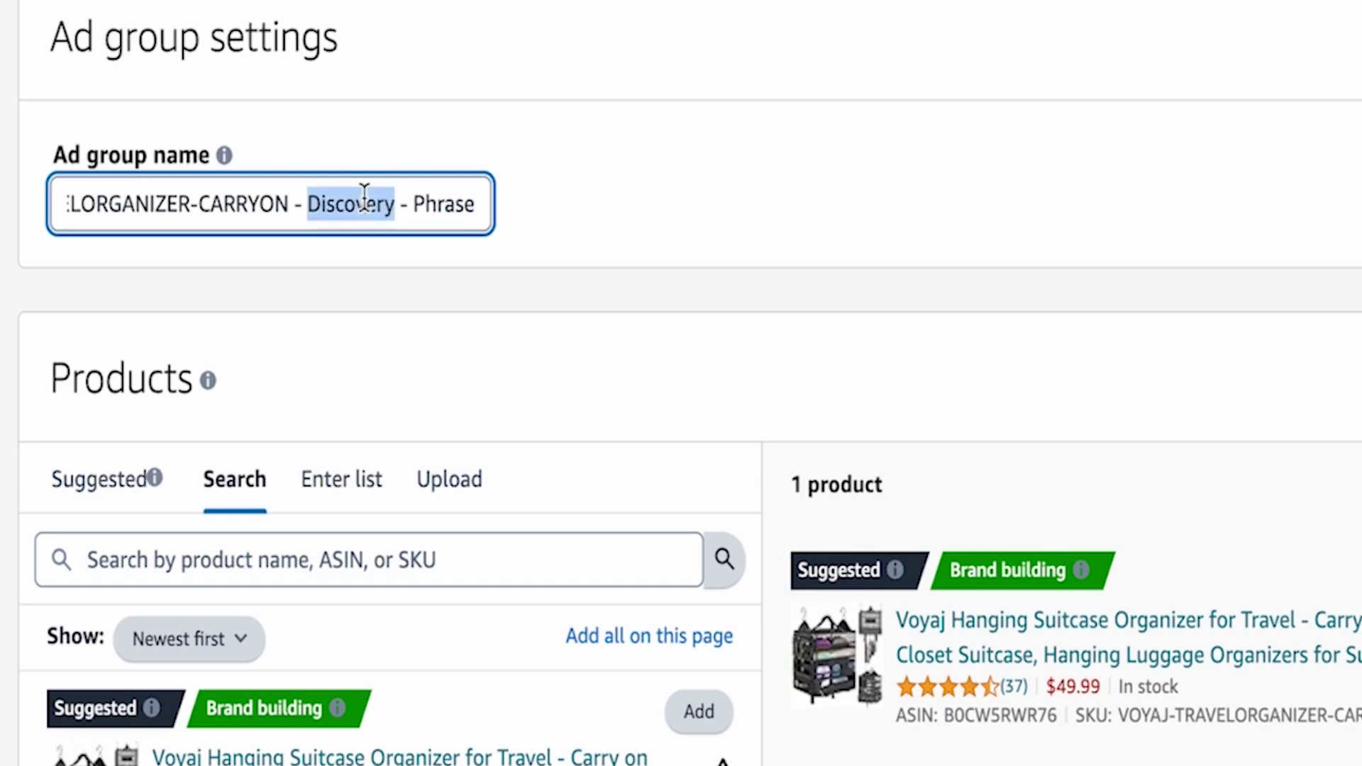
text(Ranking)
Append the date '- 08.29.24' after Phrase in the ad group name
drag(426, 208, 517, 215)
click(475, 210)
text(- )
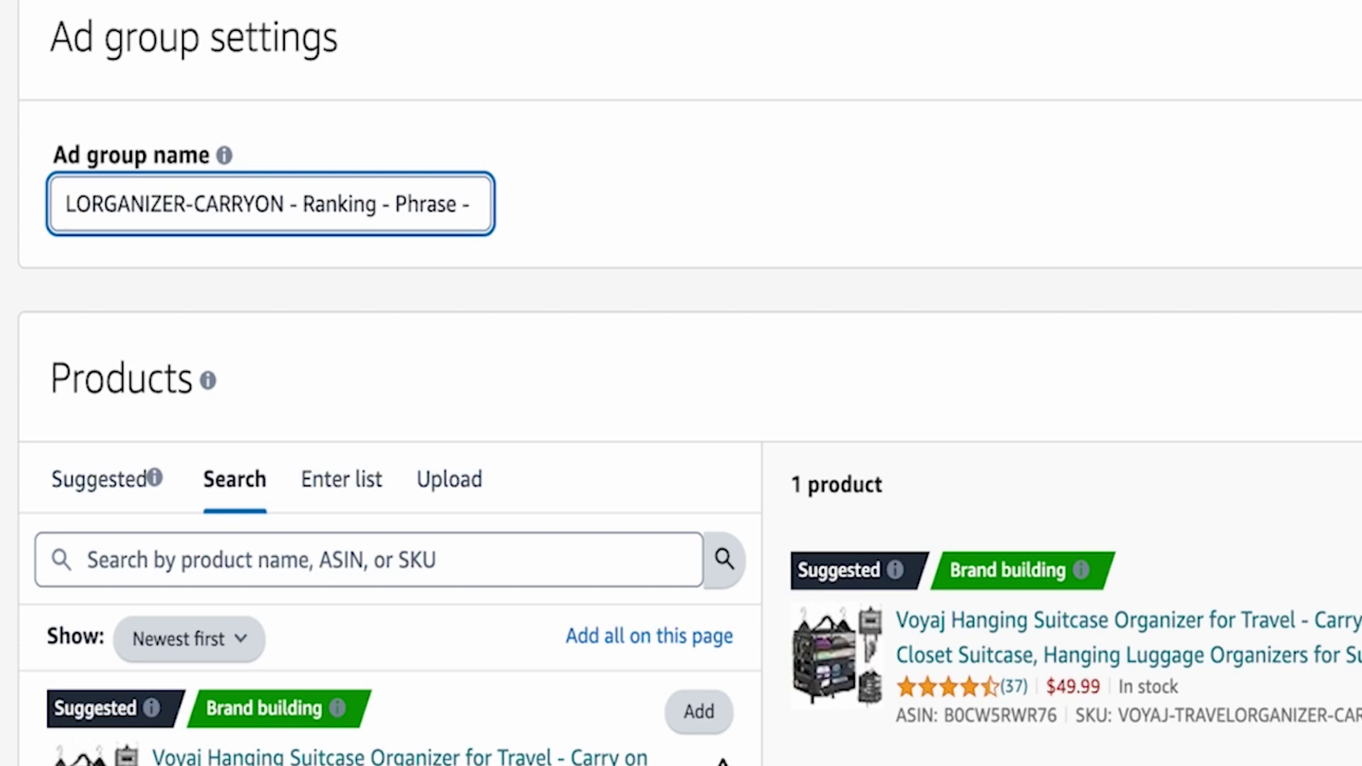
text(Au)
key(BackSpace)
key(BackSpace)
text(09)
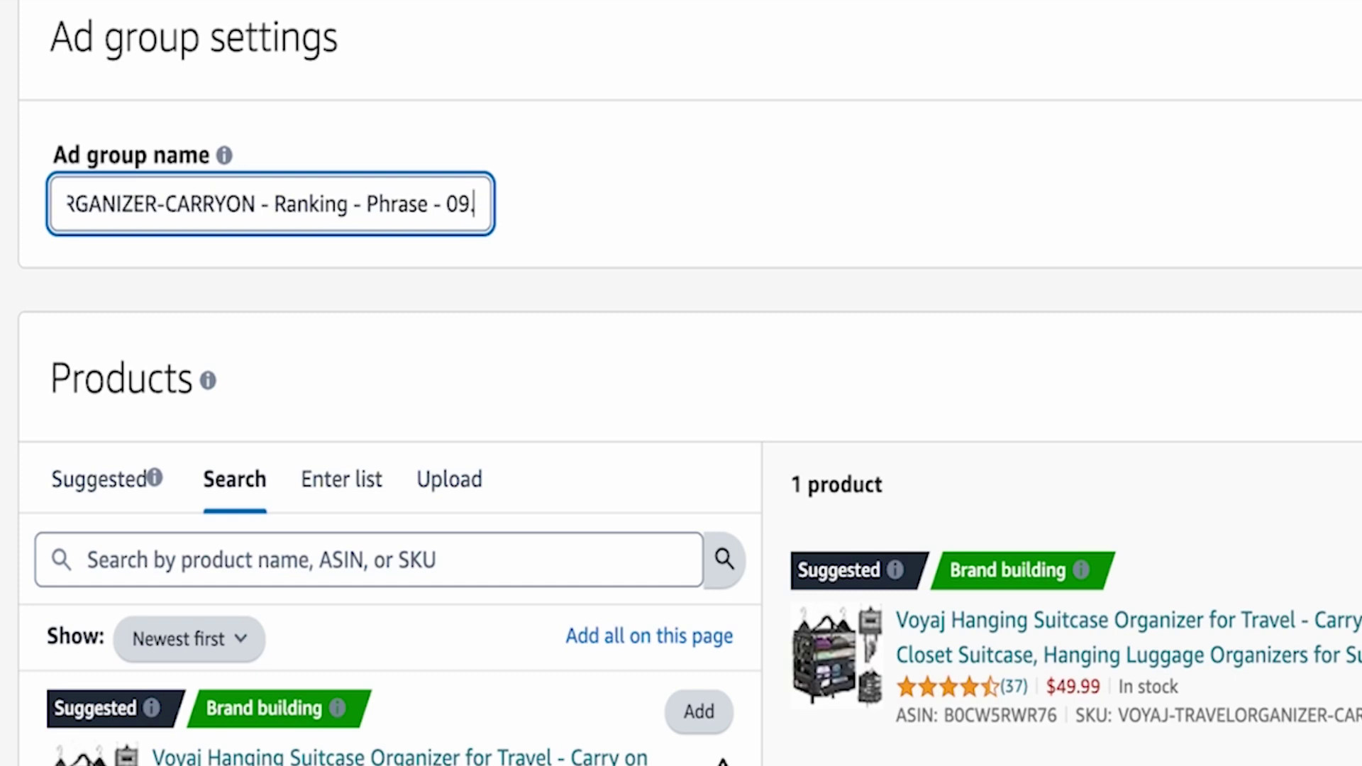
key(BackSpace)
text(8)
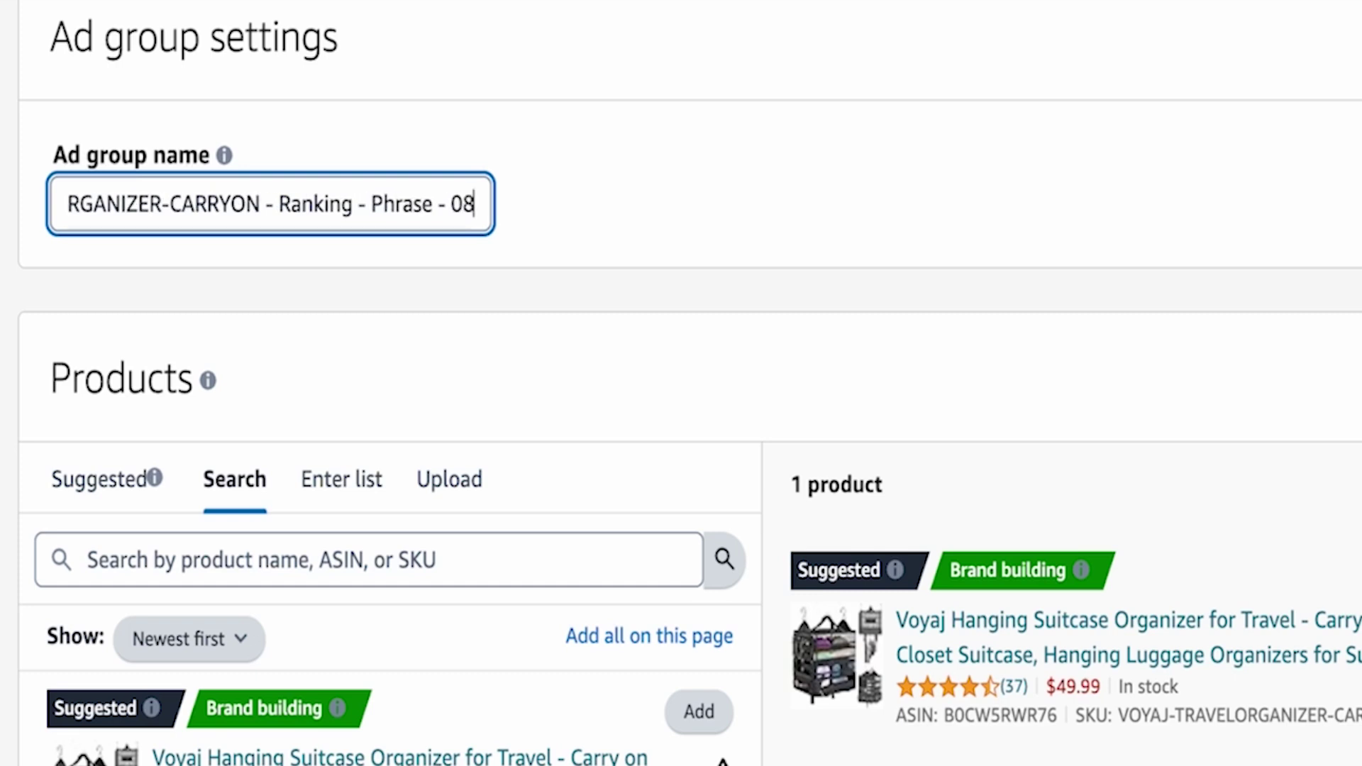
text(.29)
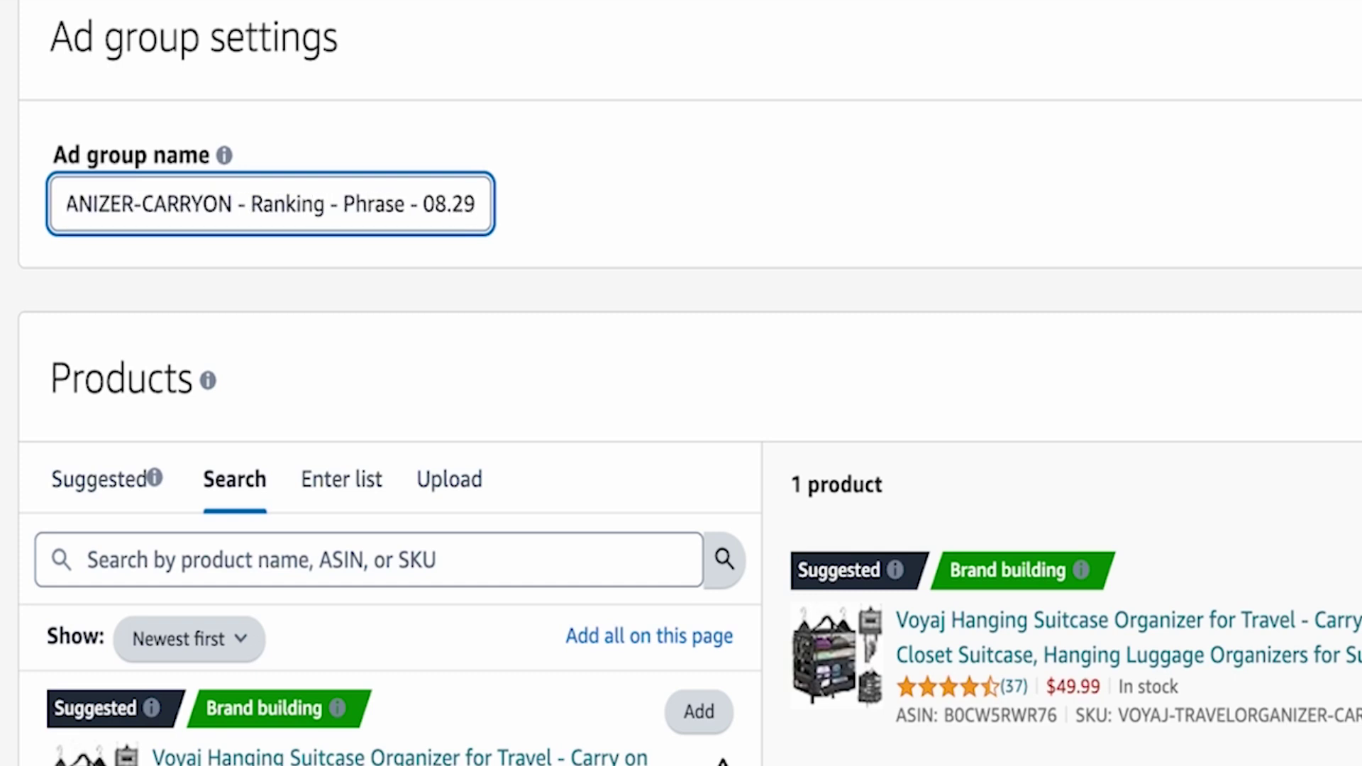
scroll(862, 277, down, 1)
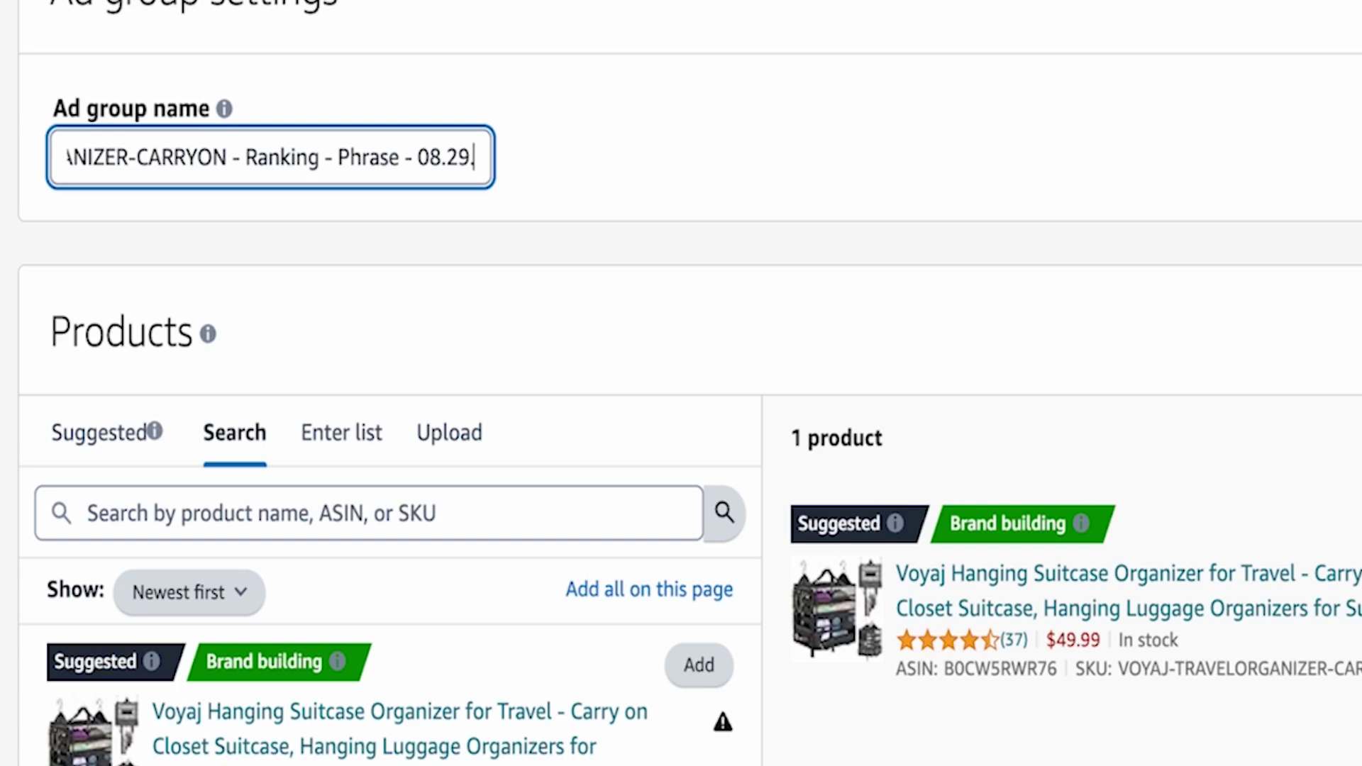
text(24)
click(949, 256)
Copy the ad group name into the Campaign name field, ending 'Ranking - Phrase - 08.29.24'
scroll(949, 256, down, 1)
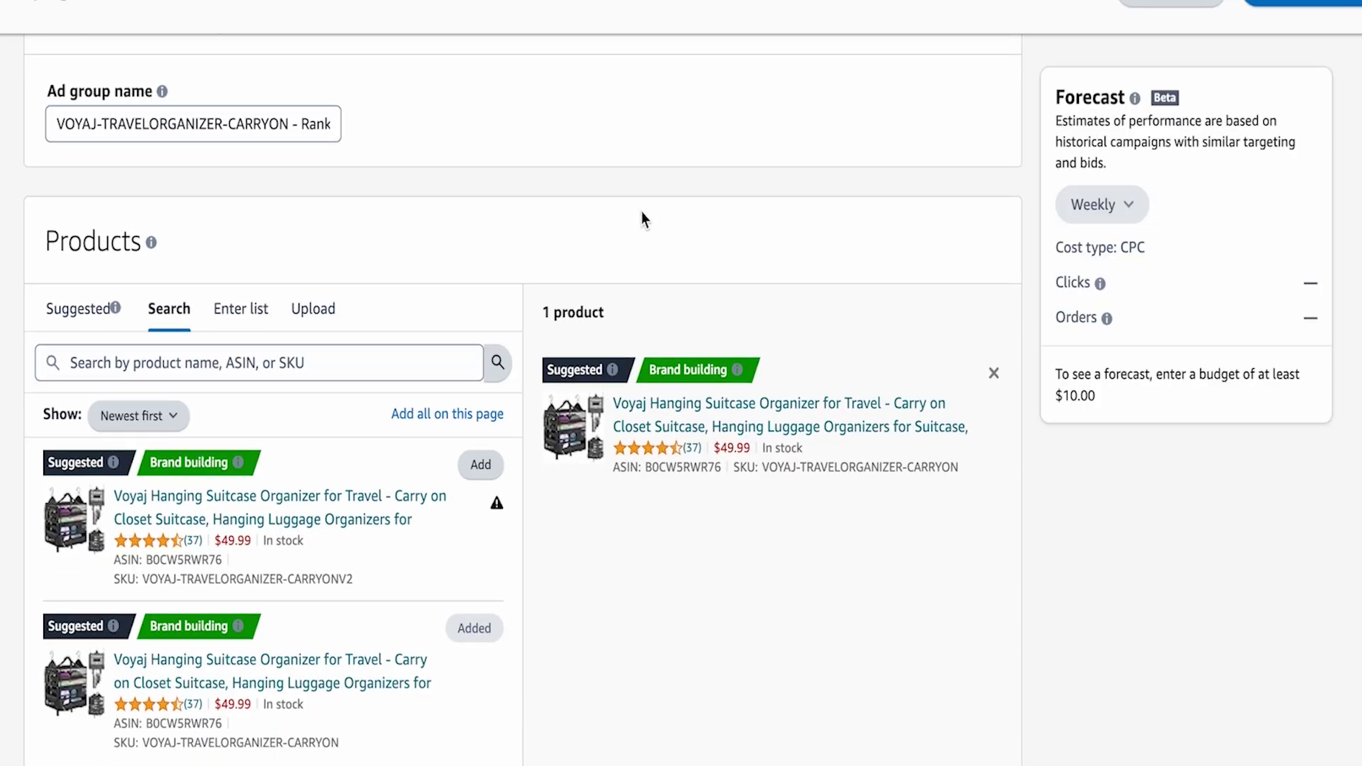
click(221, 121)
key(ctrl+a)
scroll(407, 310, down, 5)
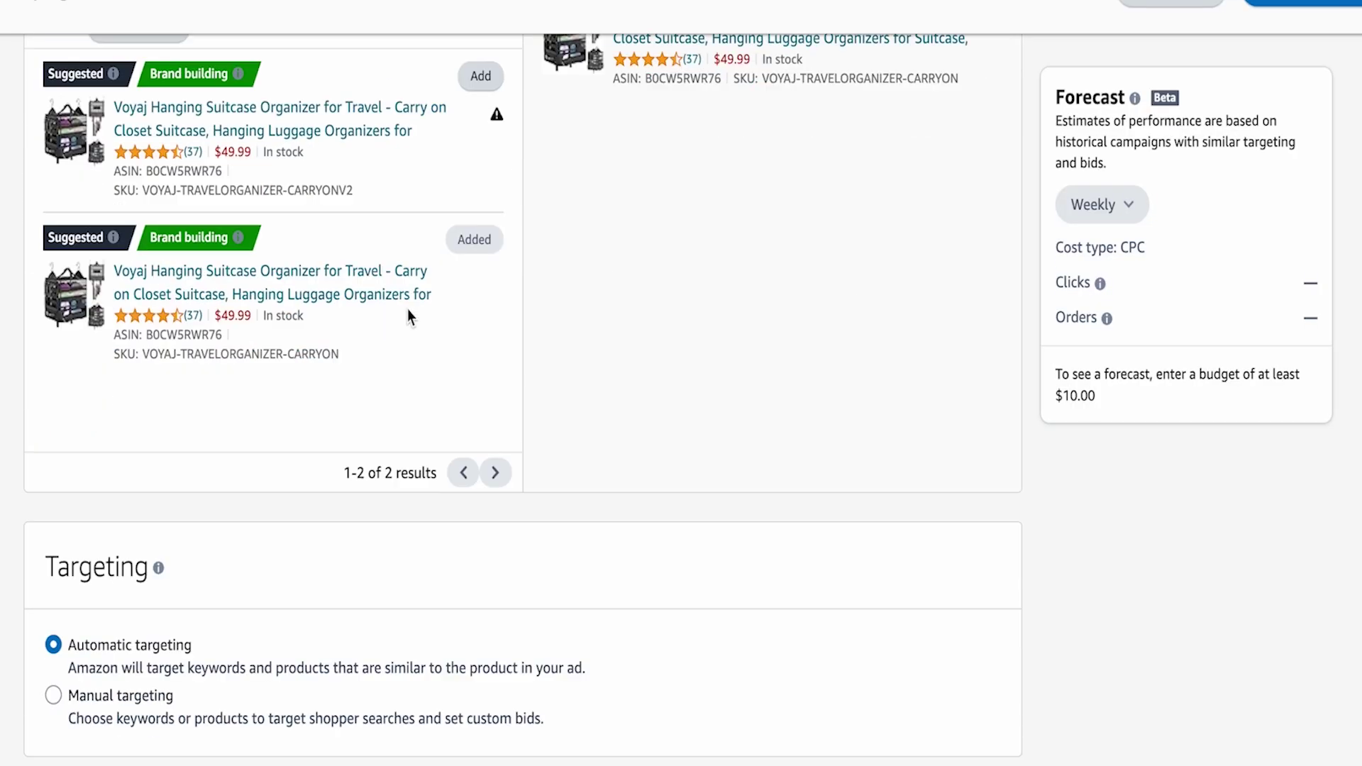
scroll(407, 310, down, 20)
key(Tab)
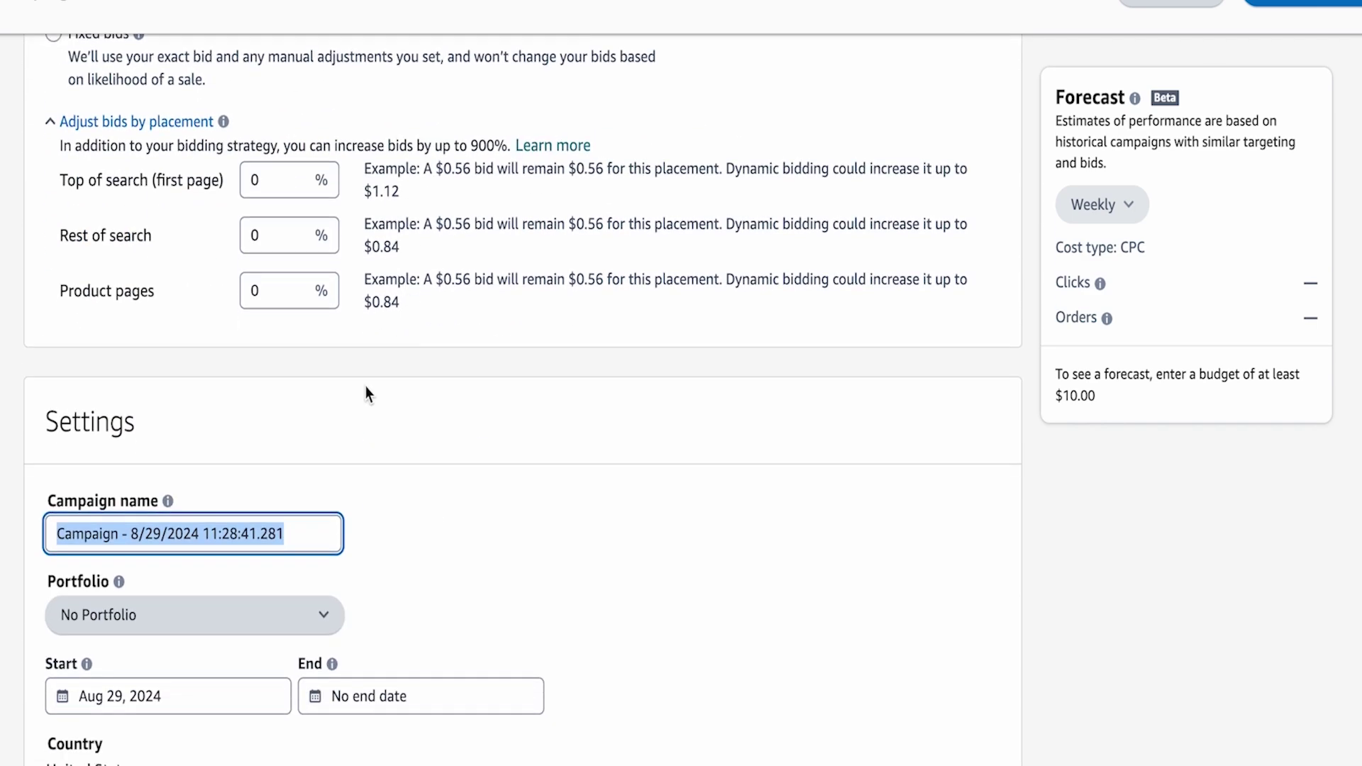
key(ctrl+v)
click(543, 548)
click(332, 534)
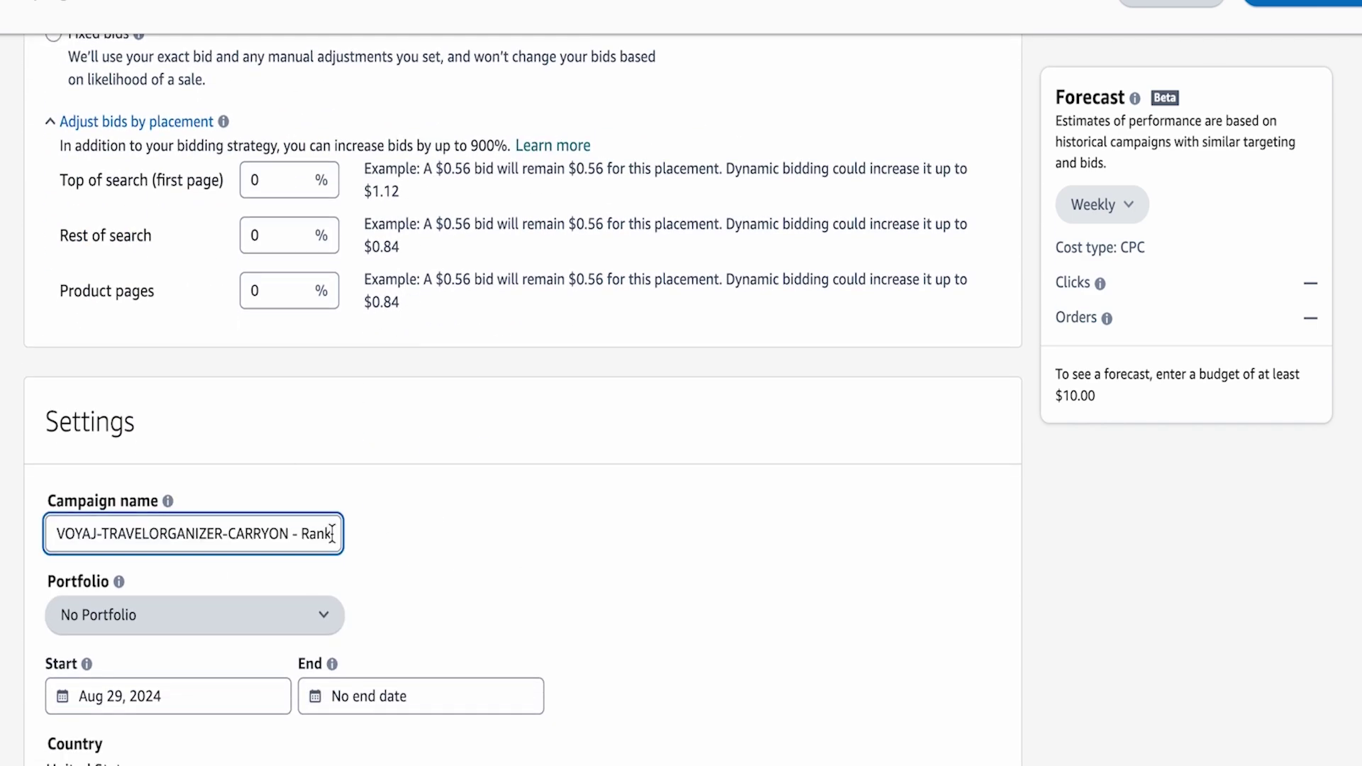
drag(332, 533, 457, 555)
click(330, 534)
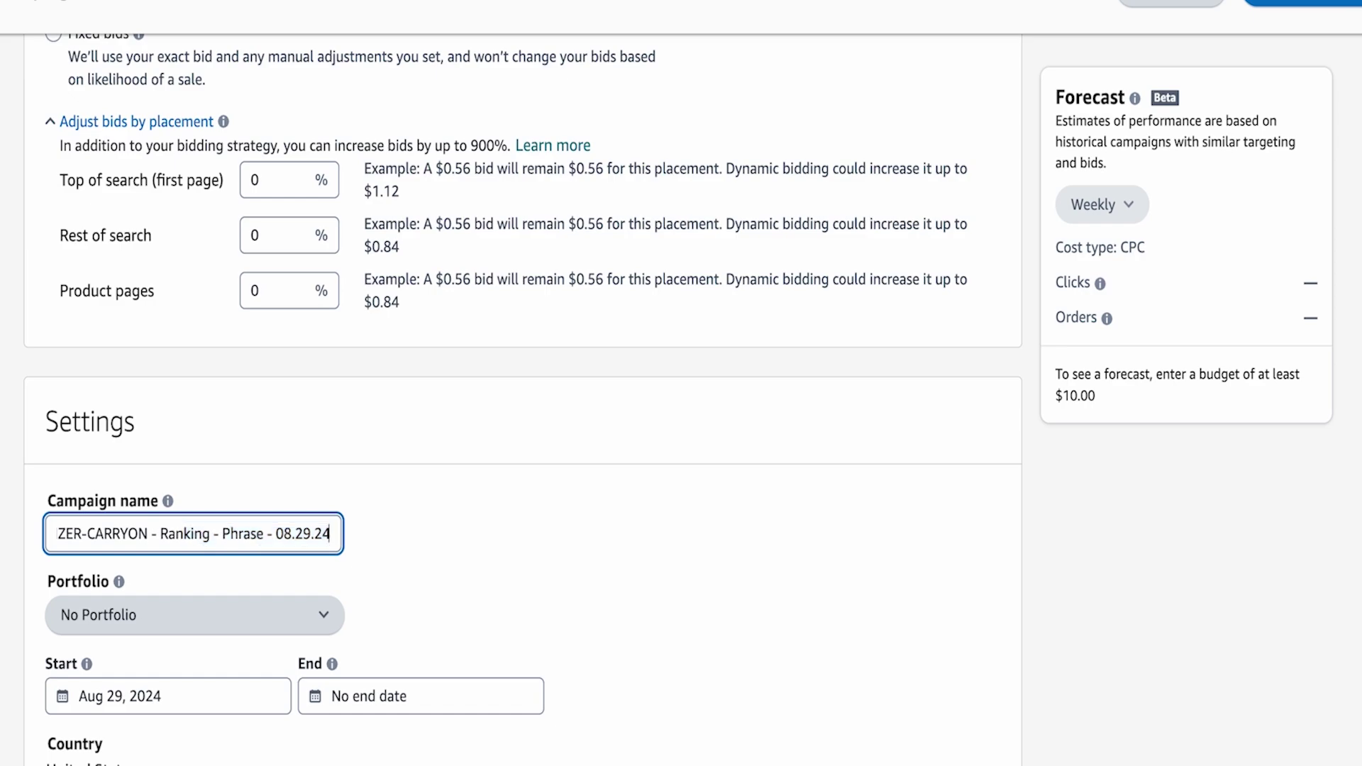
click(628, 522)
scroll(730, 490, up, 15)
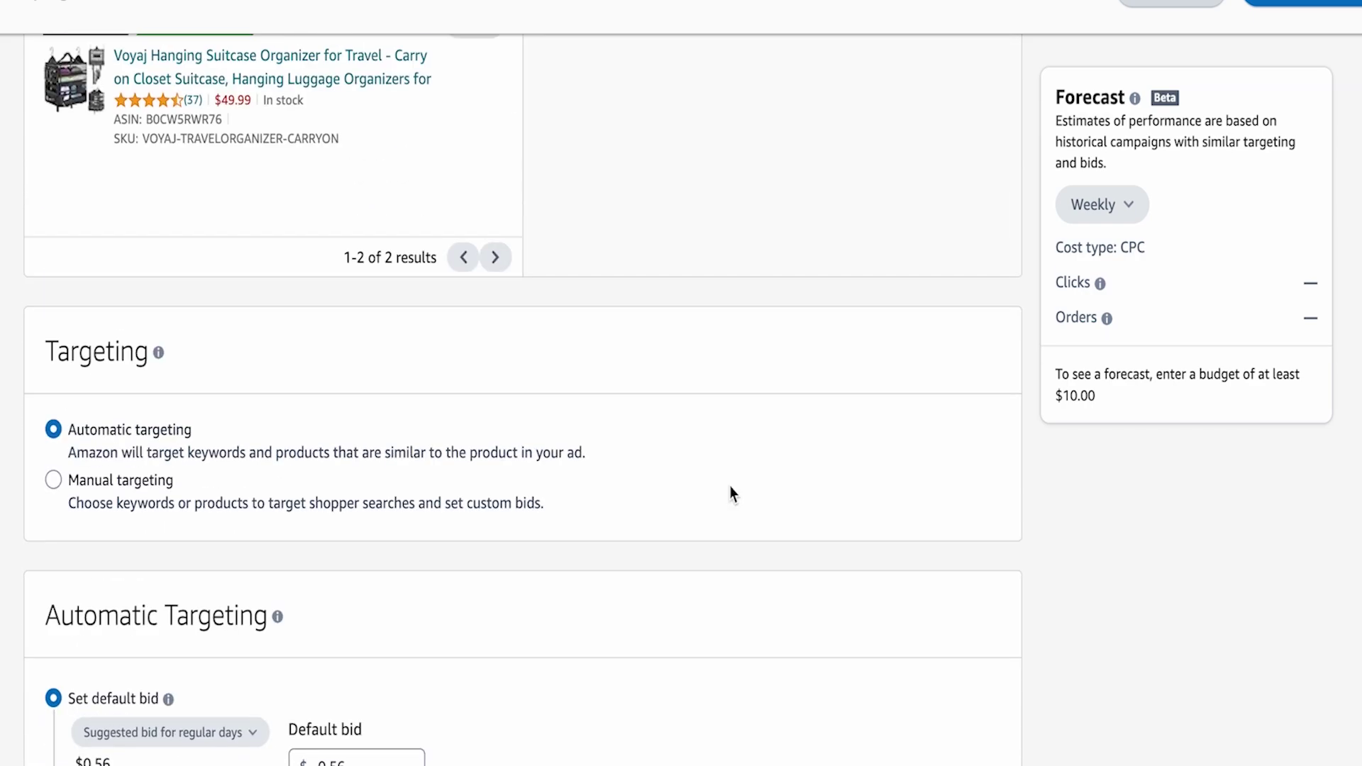
scroll(731, 488, up, 5)
scroll(731, 488, down, 6)
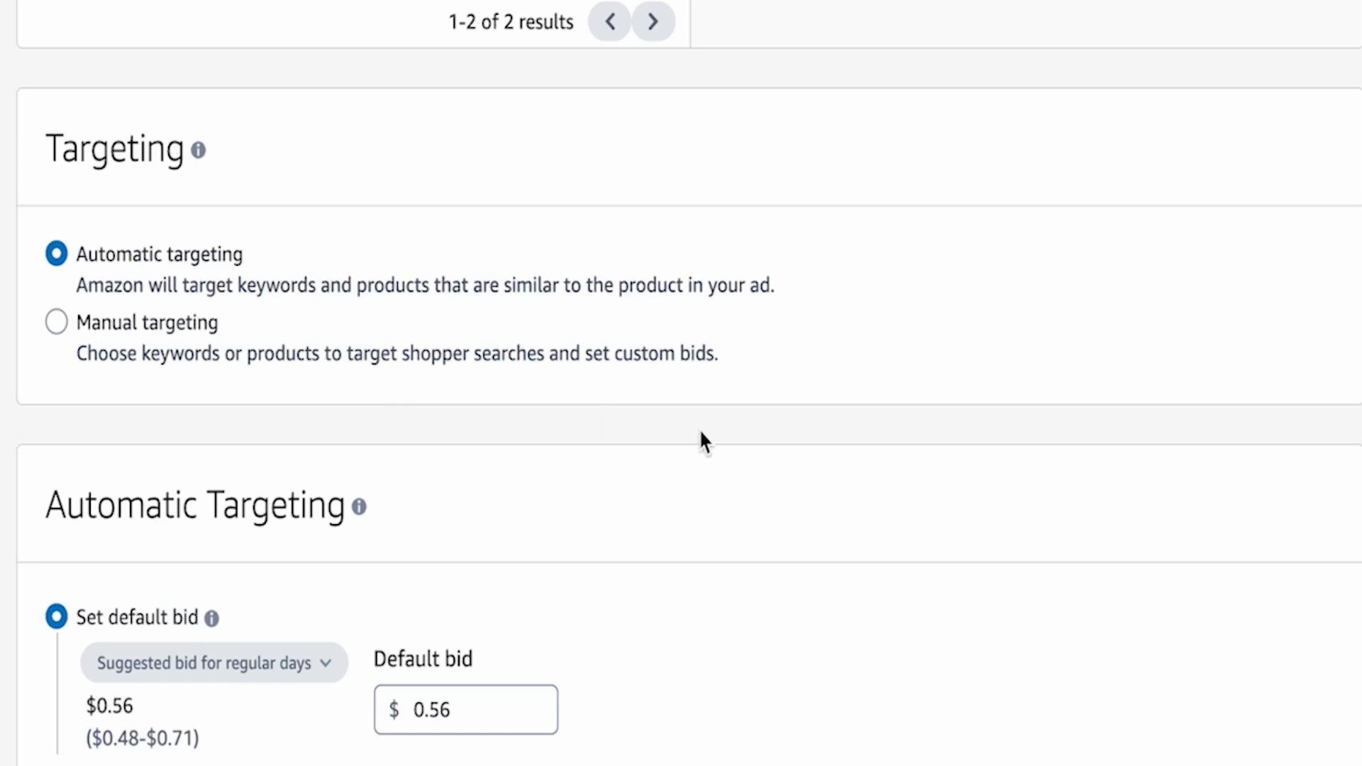
scroll(678, 499, down, 3)
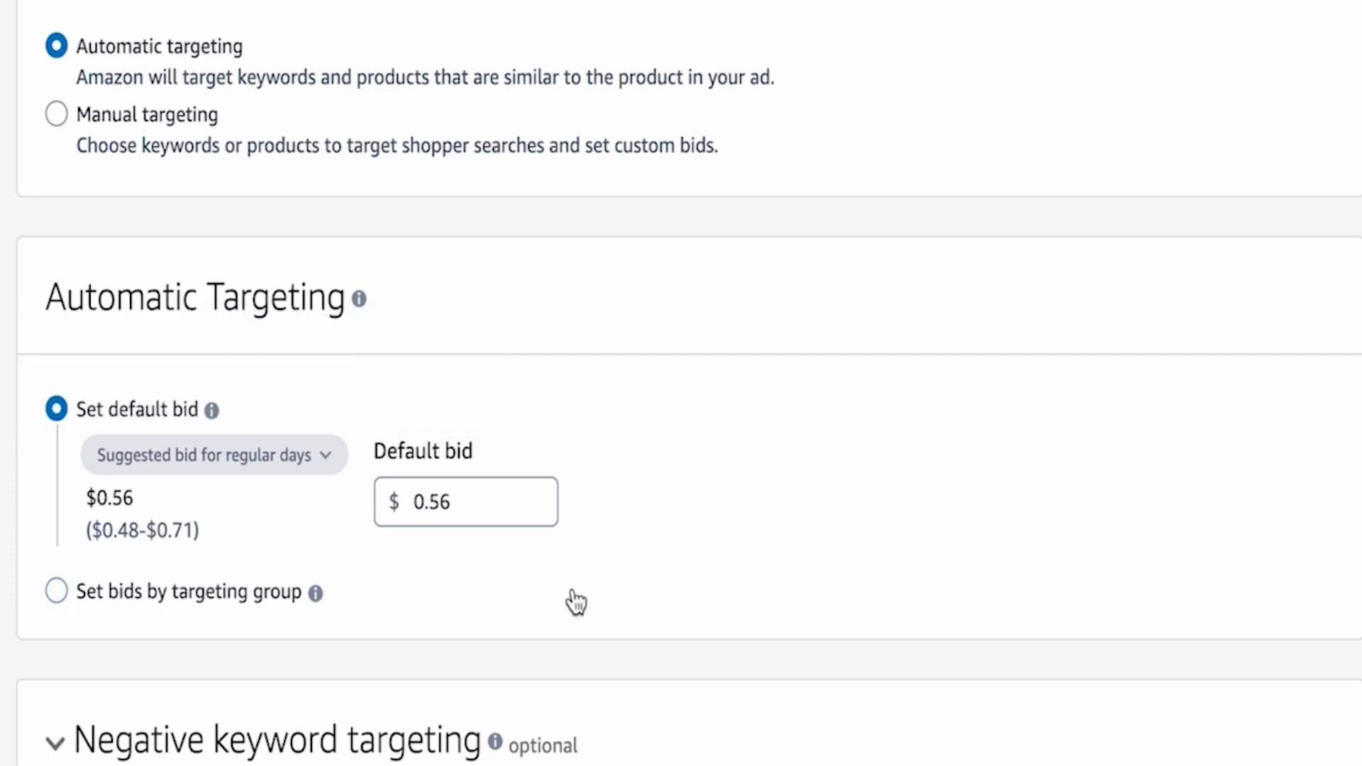
click(59, 593)
Switch off Loose match, Substitutes and Complements, leaving only Close match at $0.56
scroll(429, 461, down, 3)
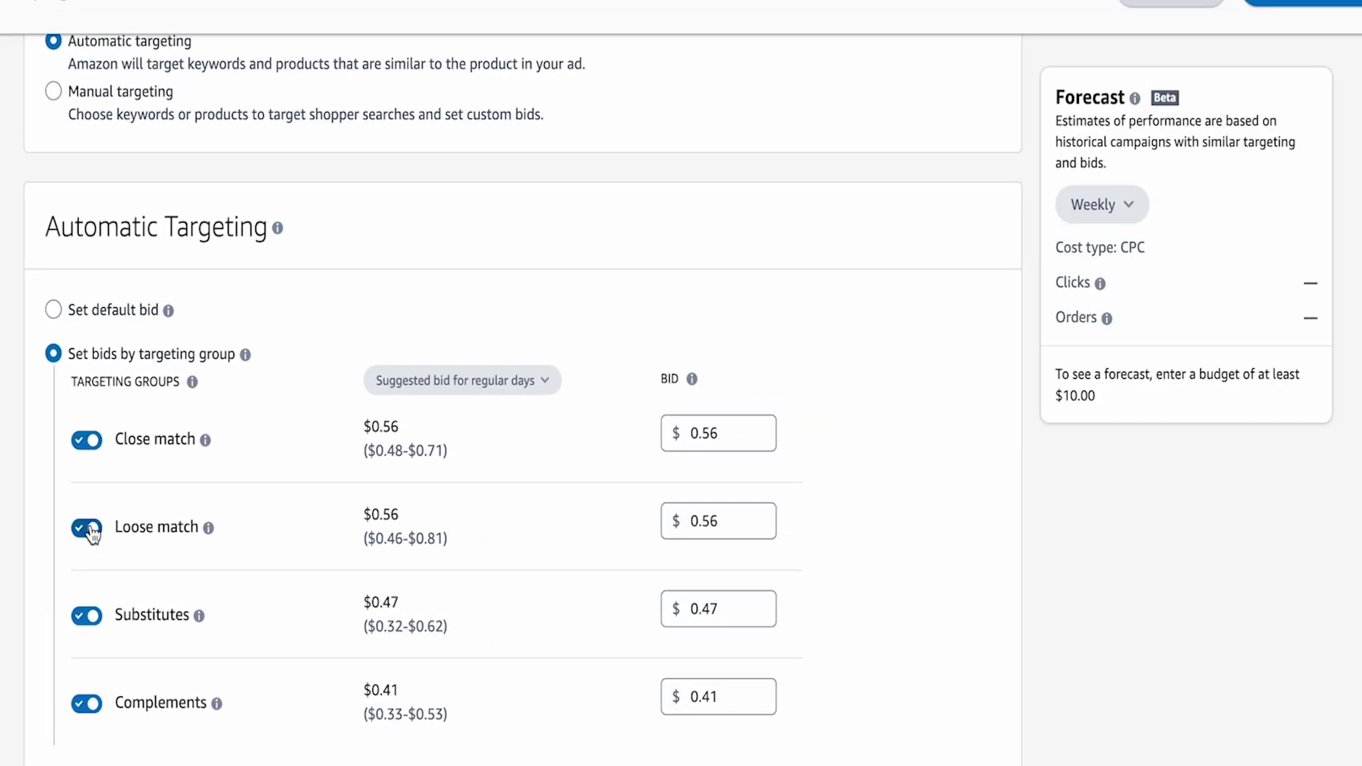
click(89, 529)
click(90, 617)
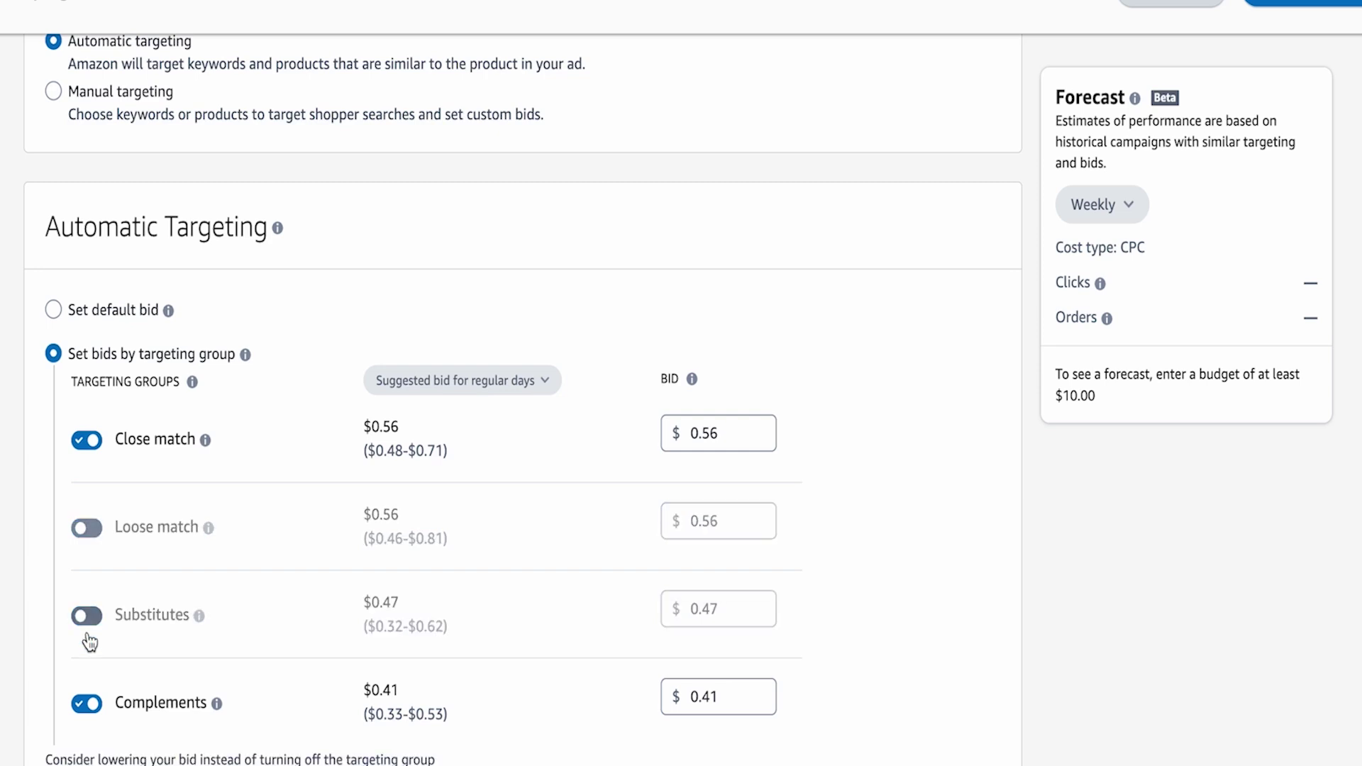
click(89, 704)
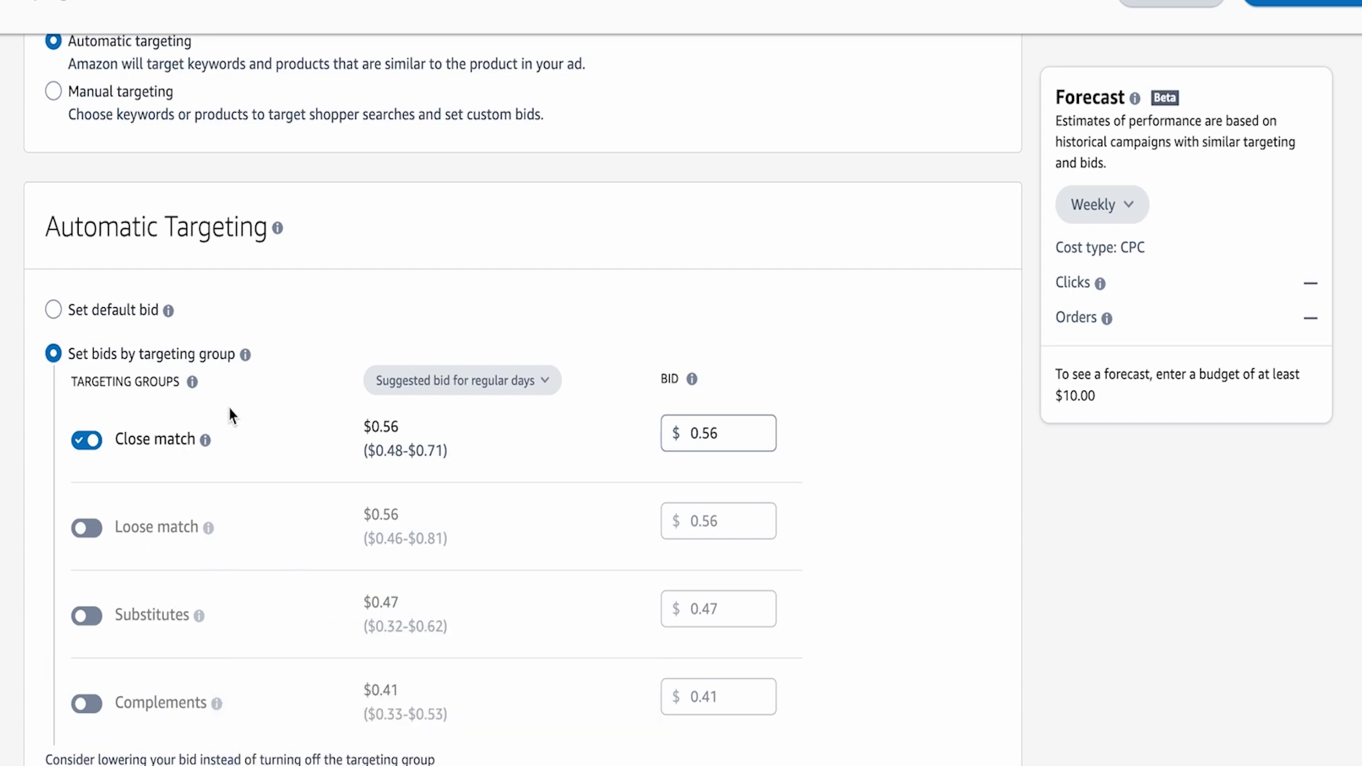
scroll(227, 416, up, 3)
Choose Manual targeting with Keyword targeting for the ad group
click(69, 280)
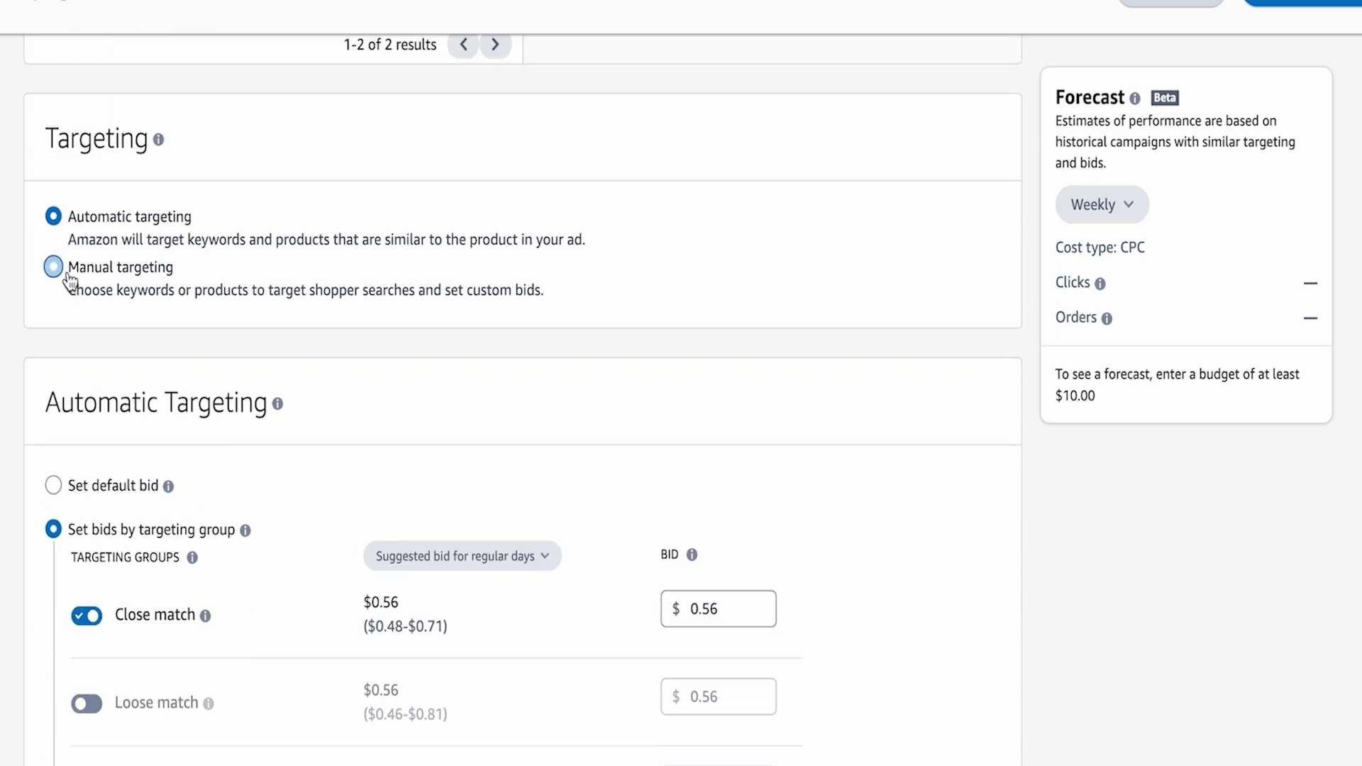
scroll(387, 394, down, 2)
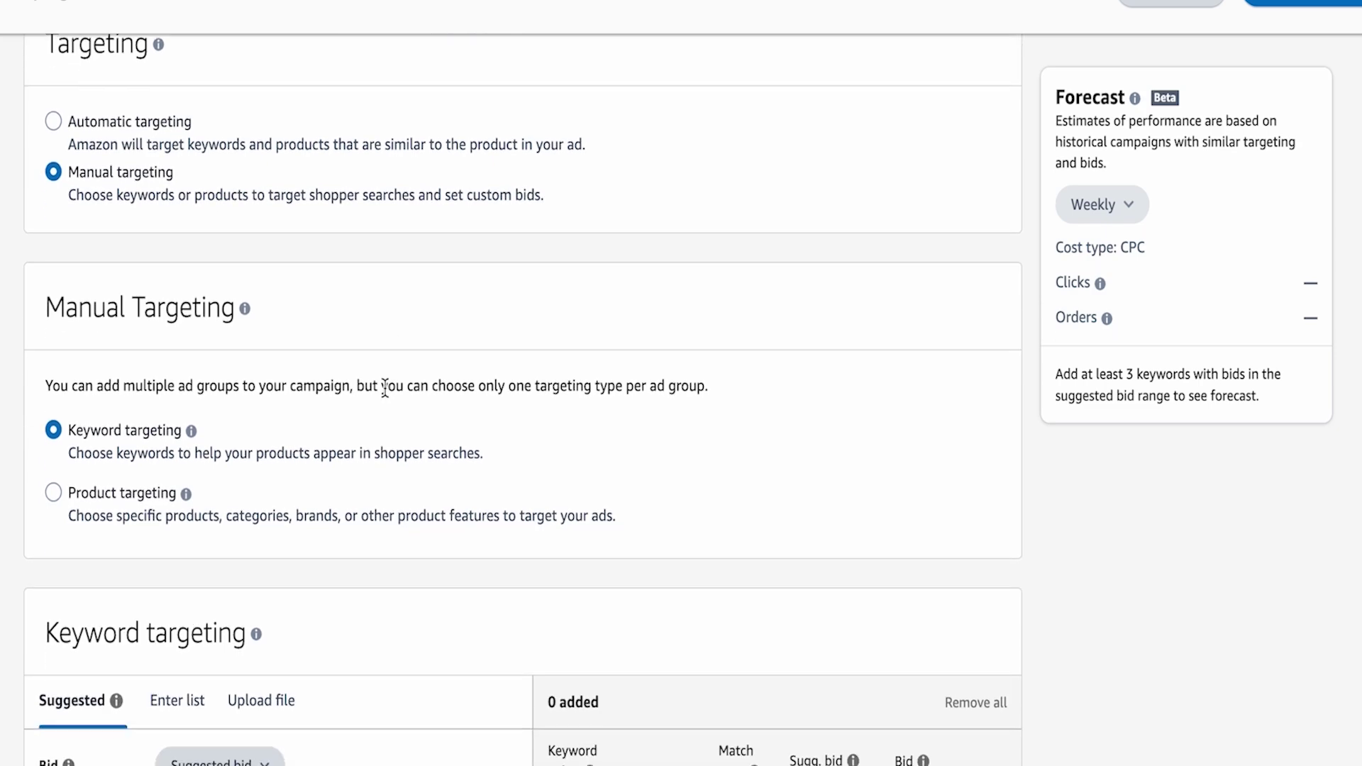
scroll(385, 389, down, 2)
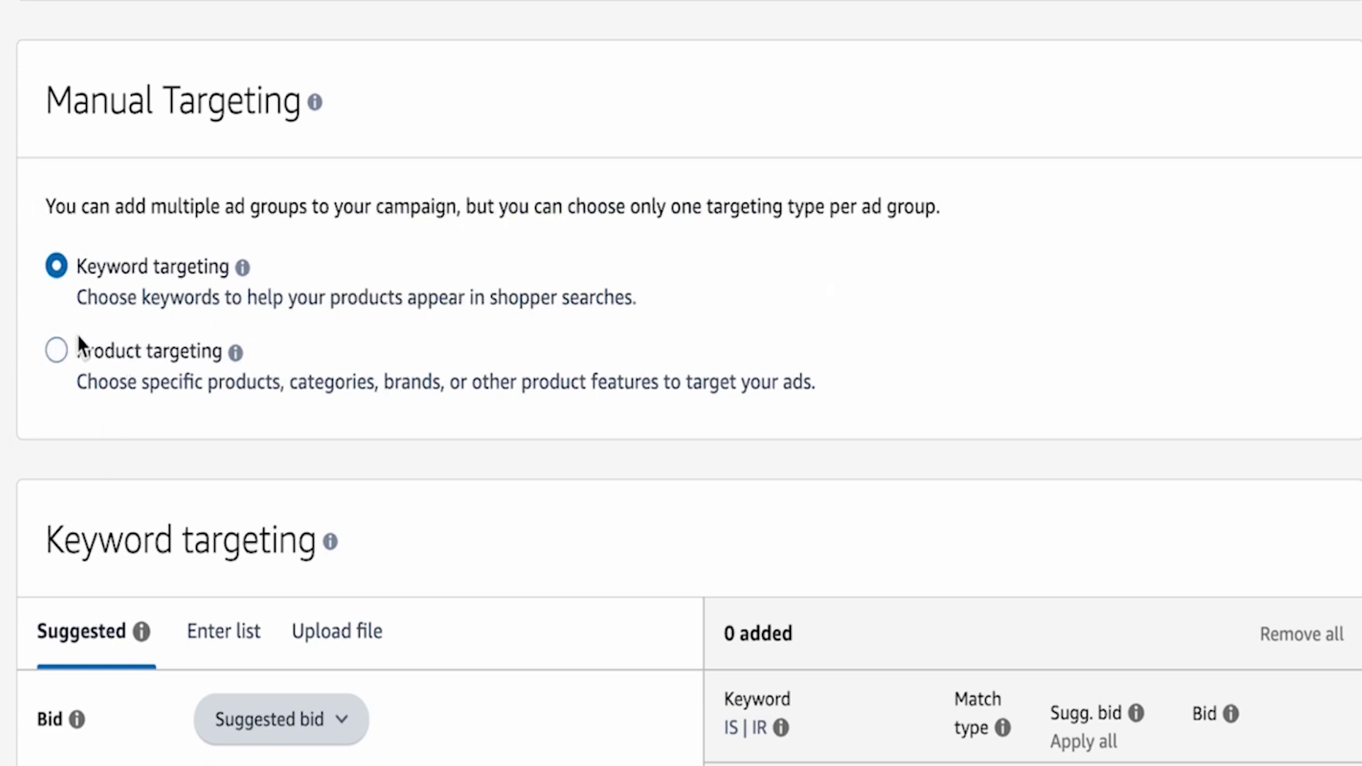
click(64, 354)
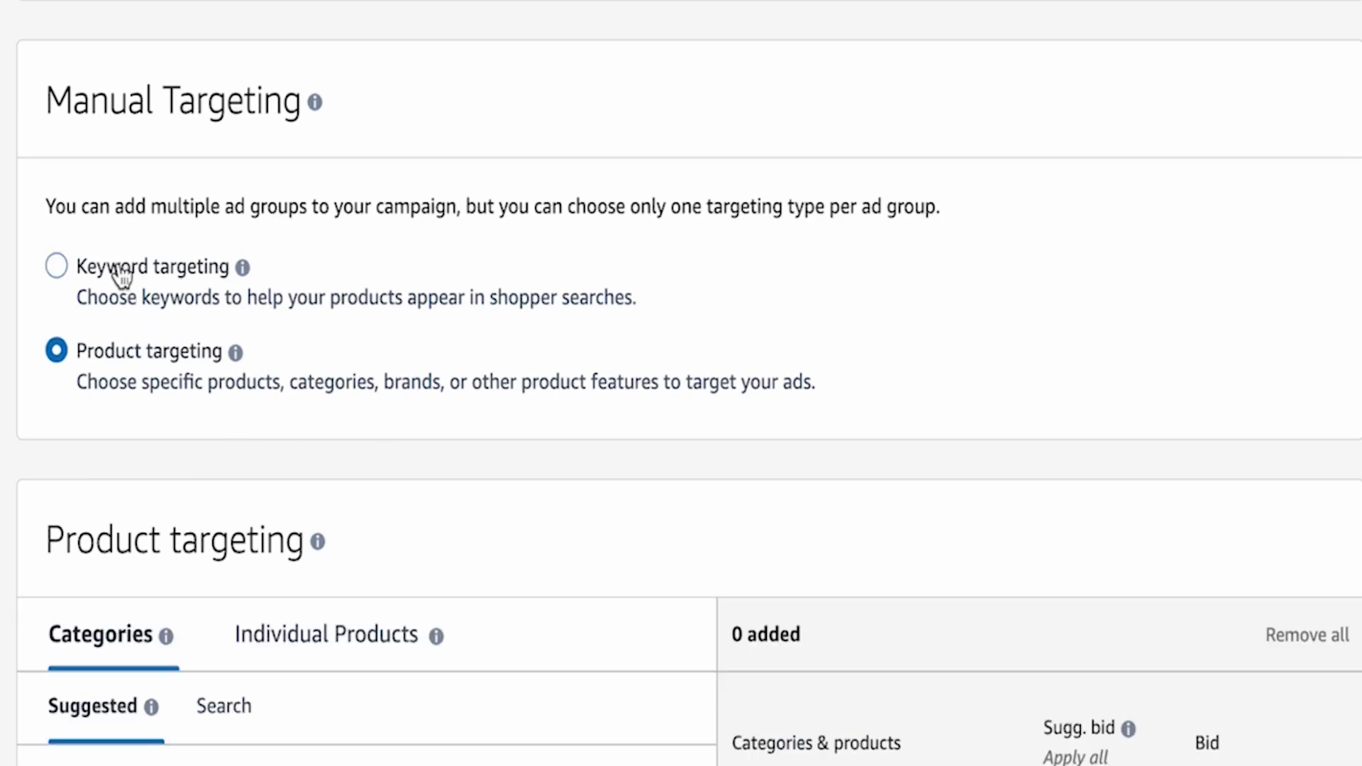
click(63, 271)
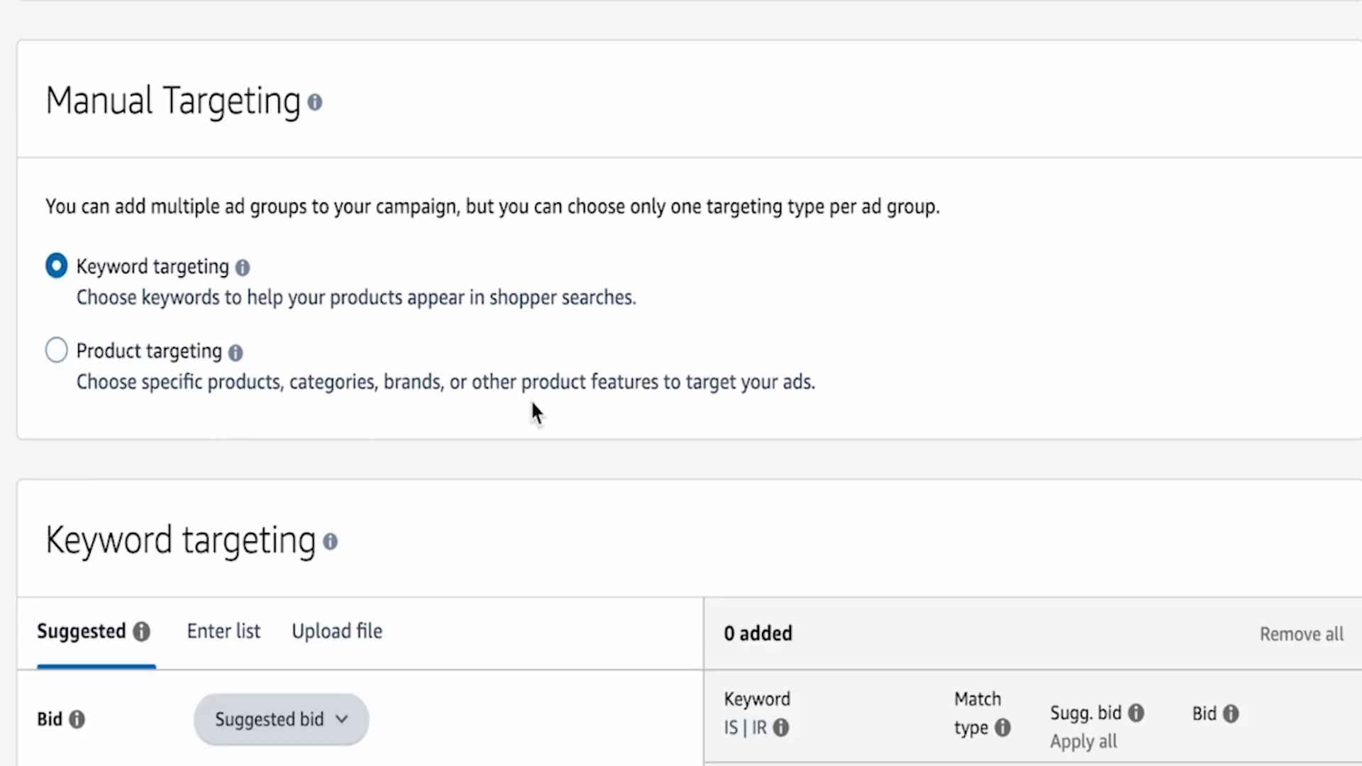
scroll(532, 411, down, 3)
scroll(530, 399, down, 2)
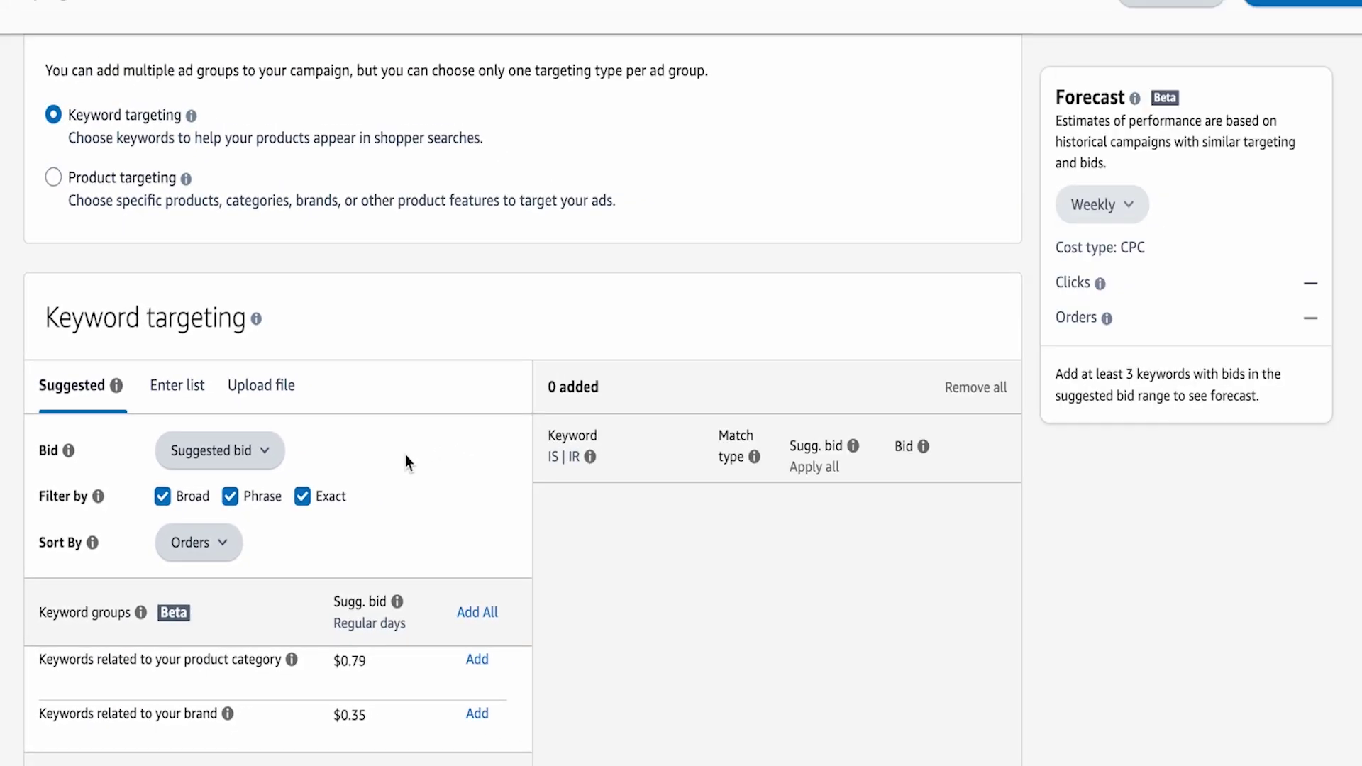
Replace 'Phrase' with 'Exact' in the campaign name
scroll(406, 454, up, 2)
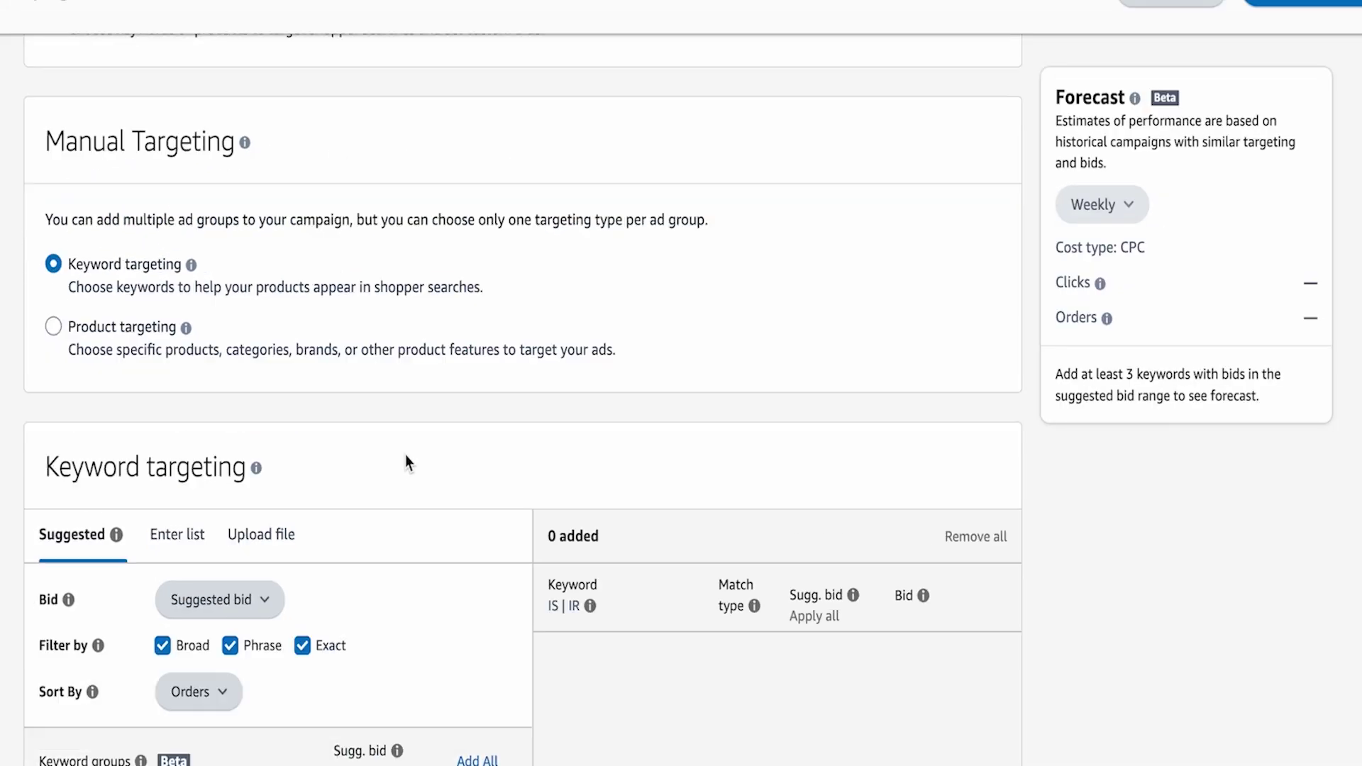
scroll(406, 454, down, 12)
scroll(446, 188, down, 15)
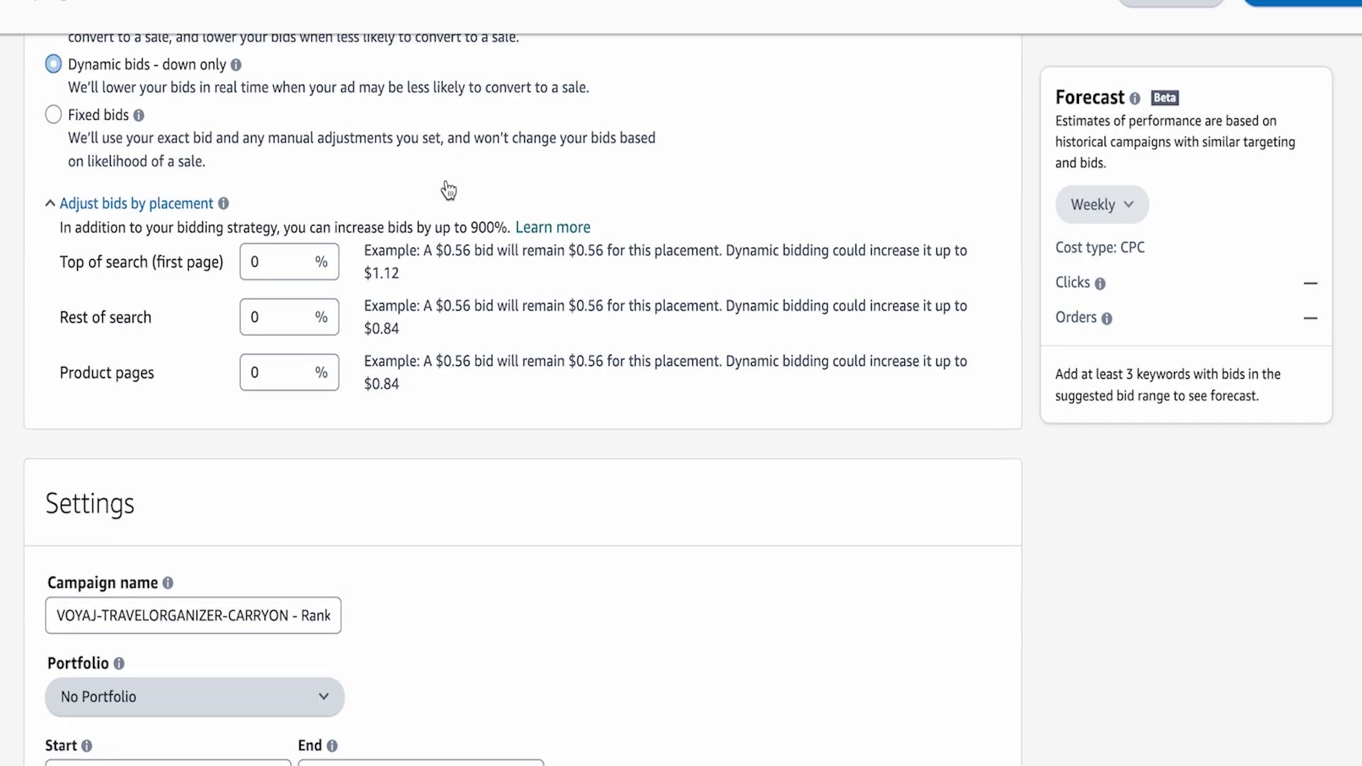
click(291, 395)
drag(306, 397, 487, 418)
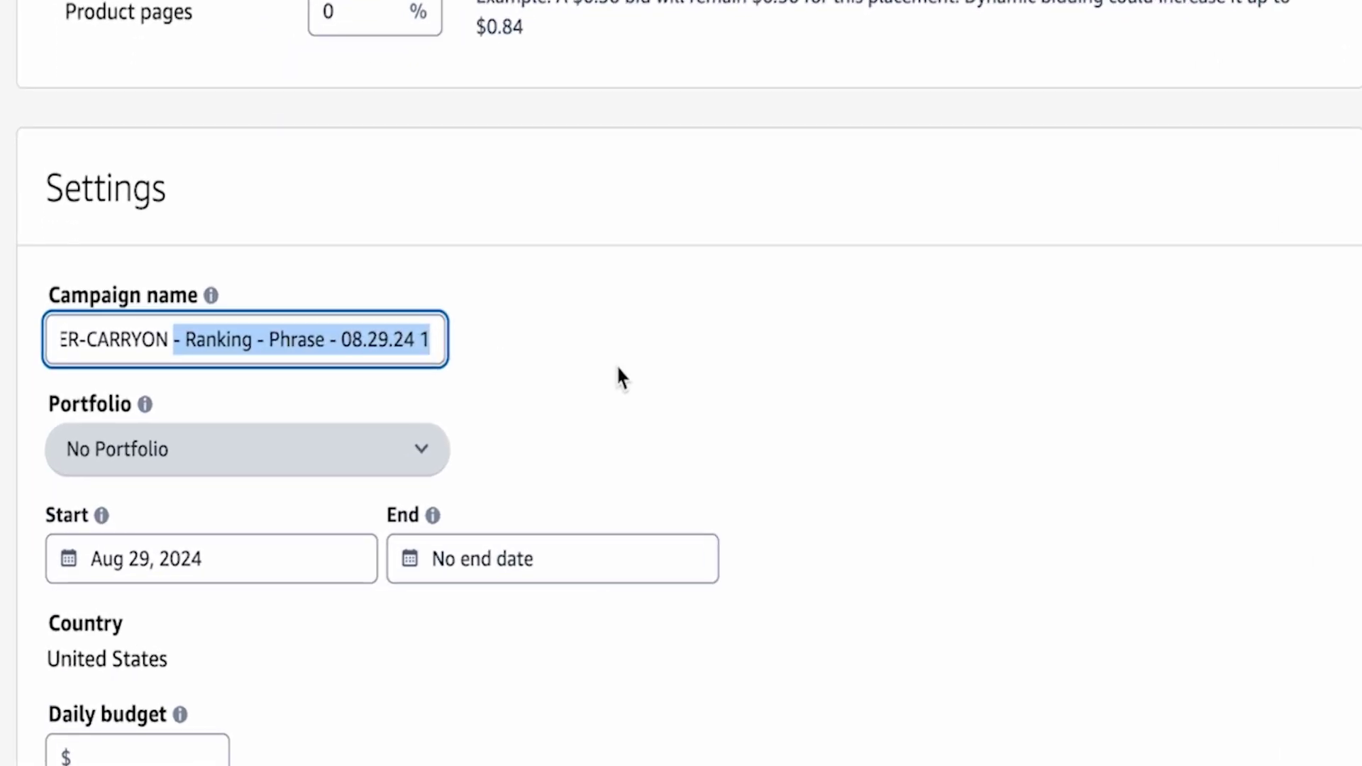
click(210, 401)
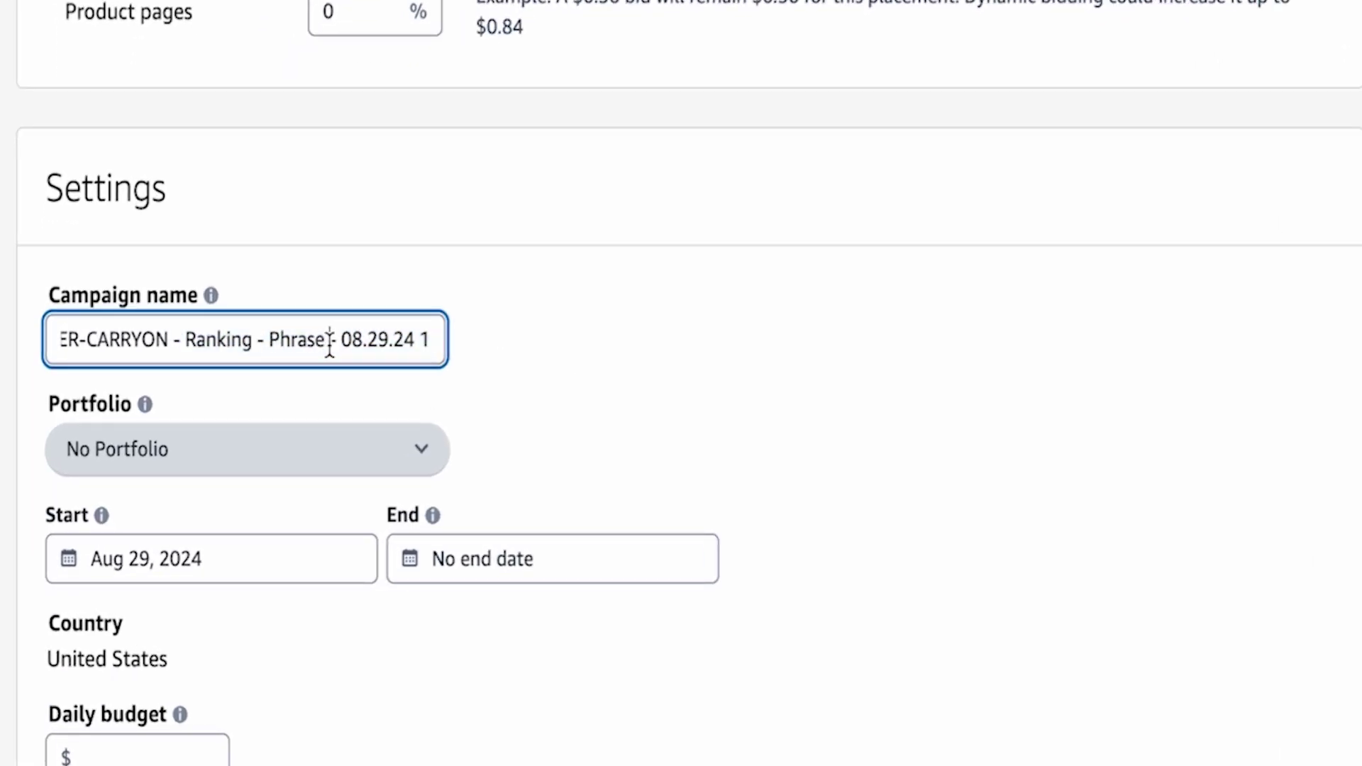
drag(328, 340, 275, 341)
key(BackSpace)
text(Exact)
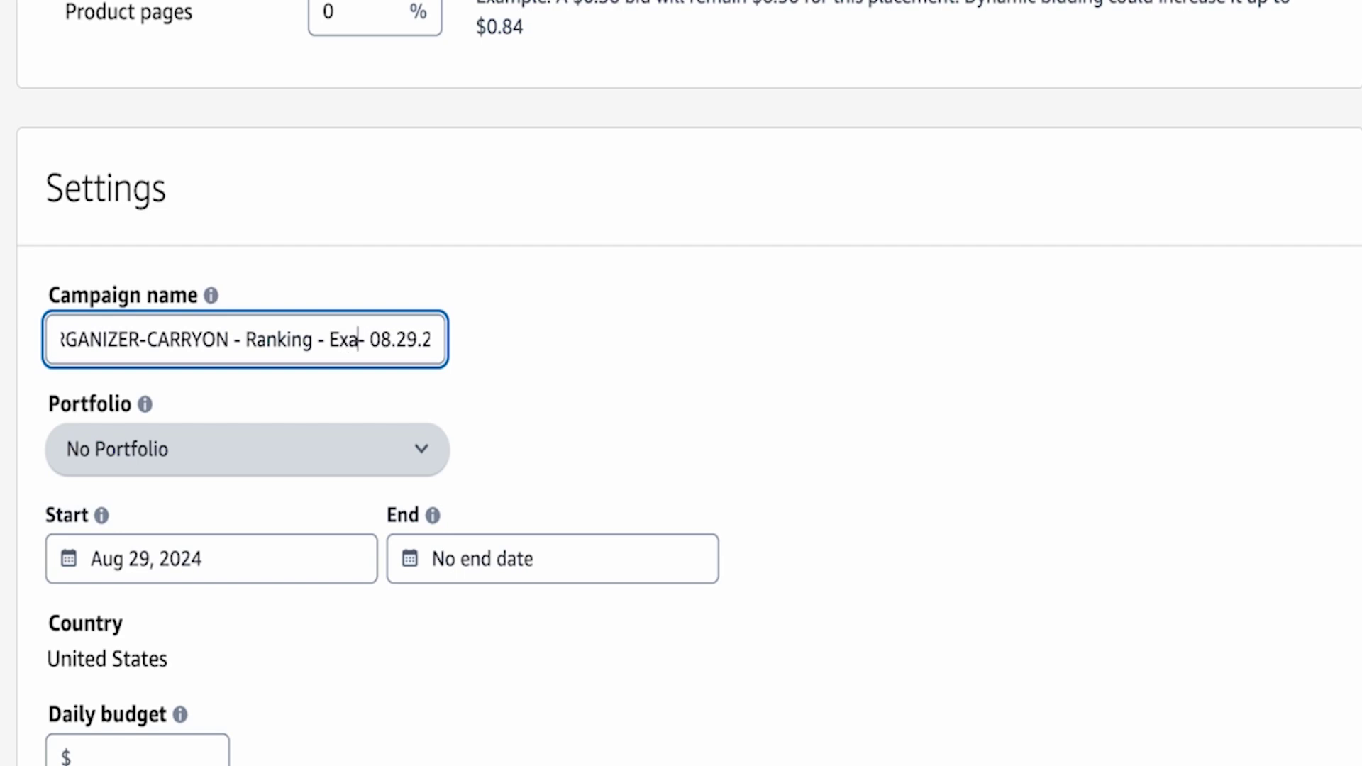
Copy the updated campaign name over the ad group name so both match
key(ctrl+a)
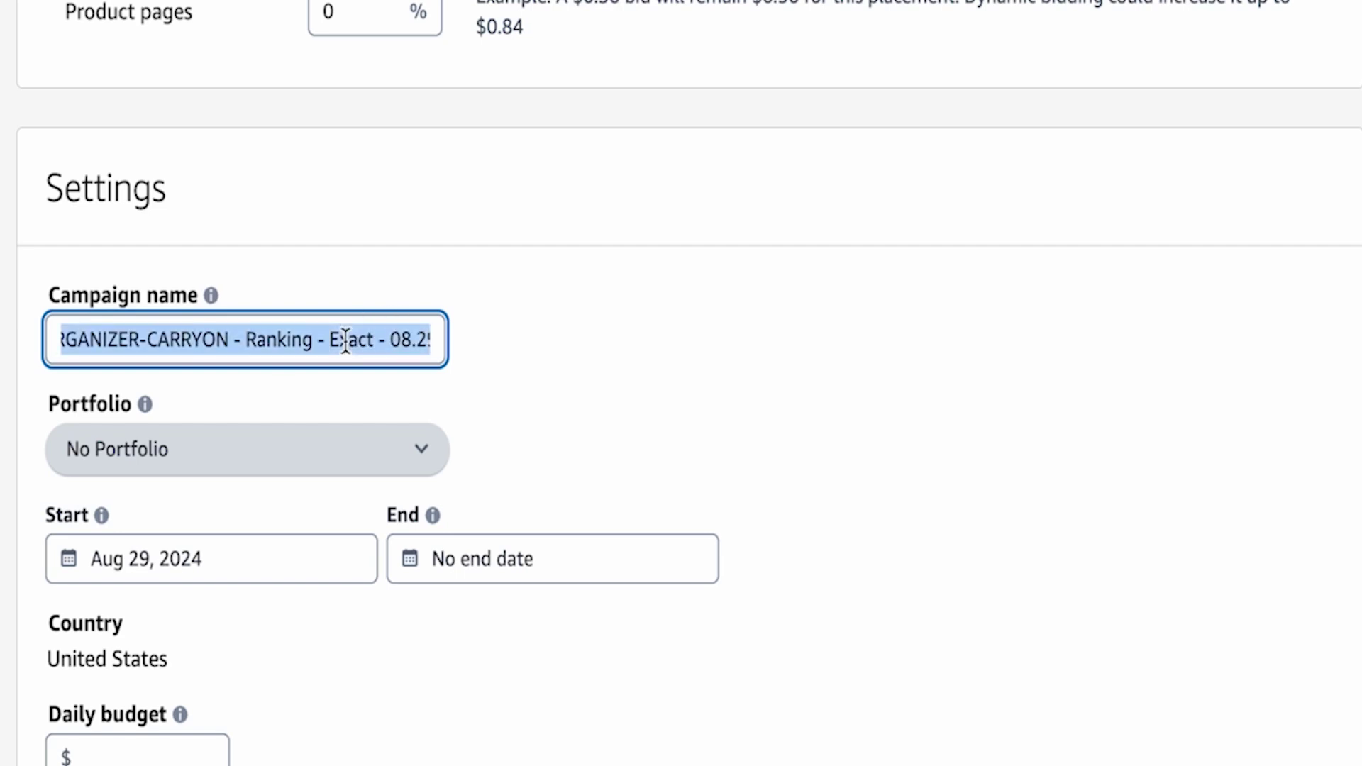
scroll(347, 347, down, 15)
double_click(292, 173)
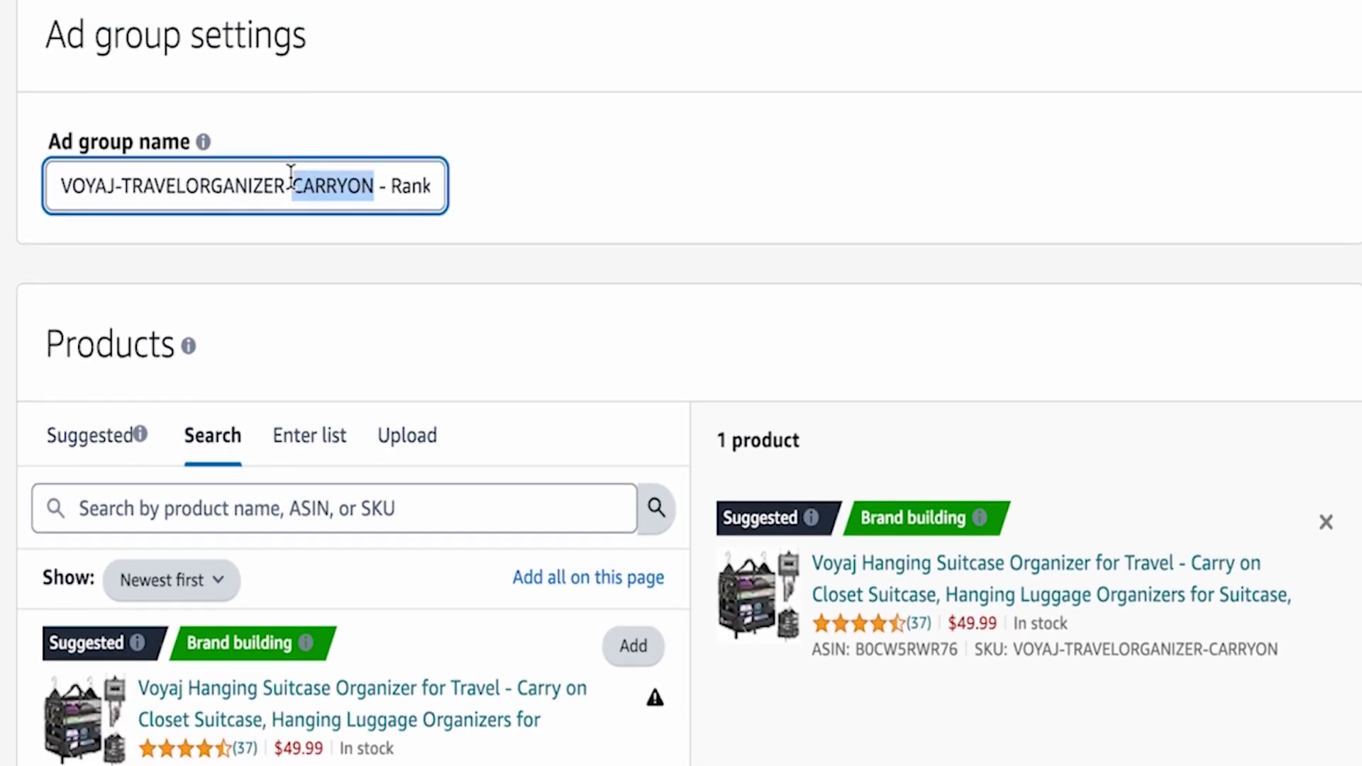
key(ctrl+a)
key(ctrl+v)
scroll(487, 285, down, 5)
Keep only Exact match checked and enter keywords 1 through 5 as a typed list
scroll(543, 566, down, 10)
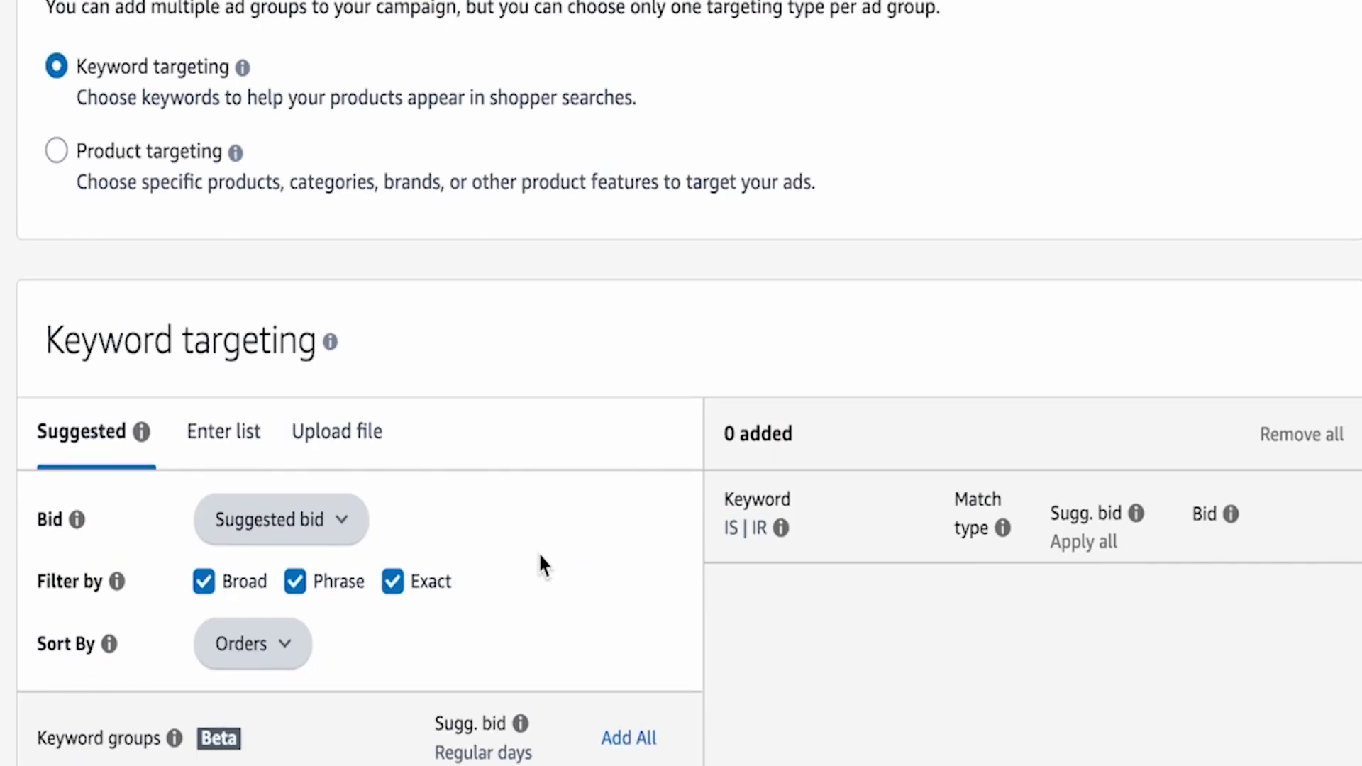
click(163, 465)
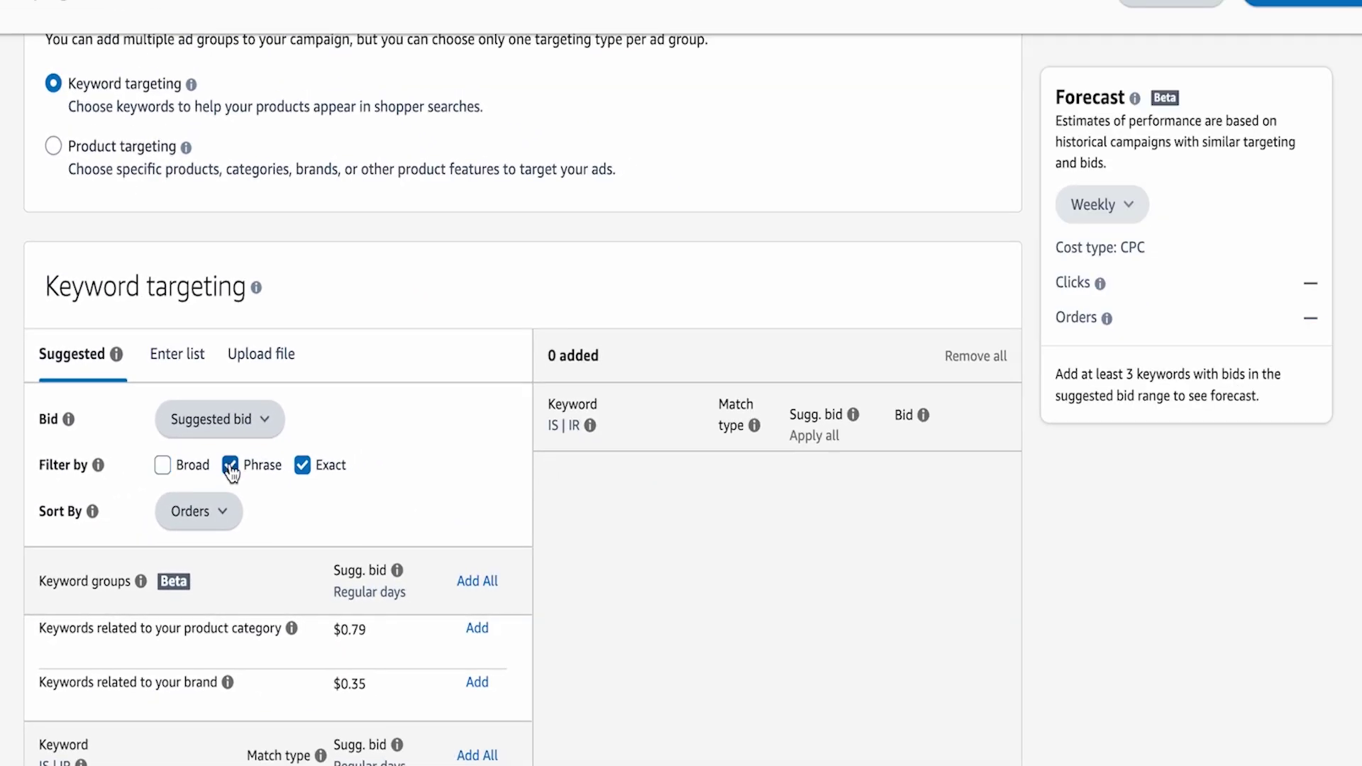
click(230, 467)
scroll(462, 477, down, 2)
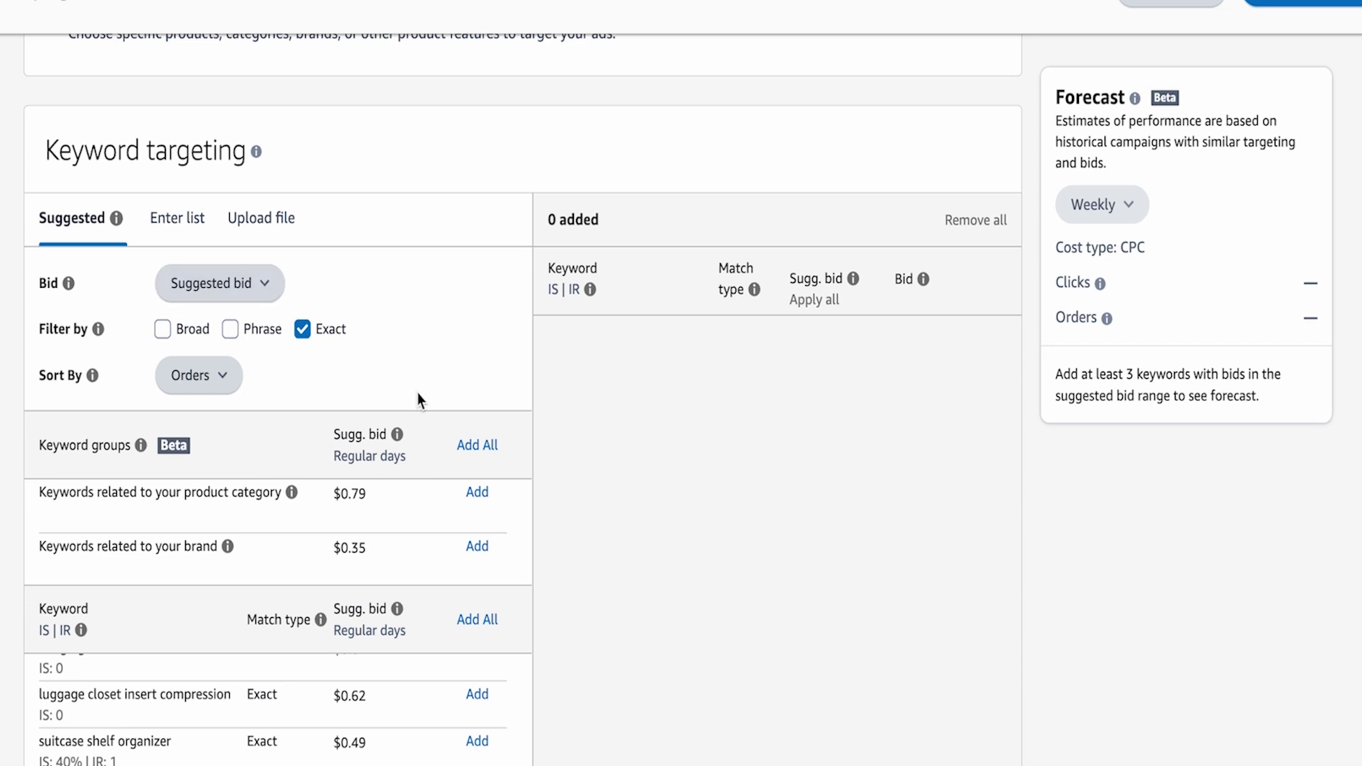
click(187, 226)
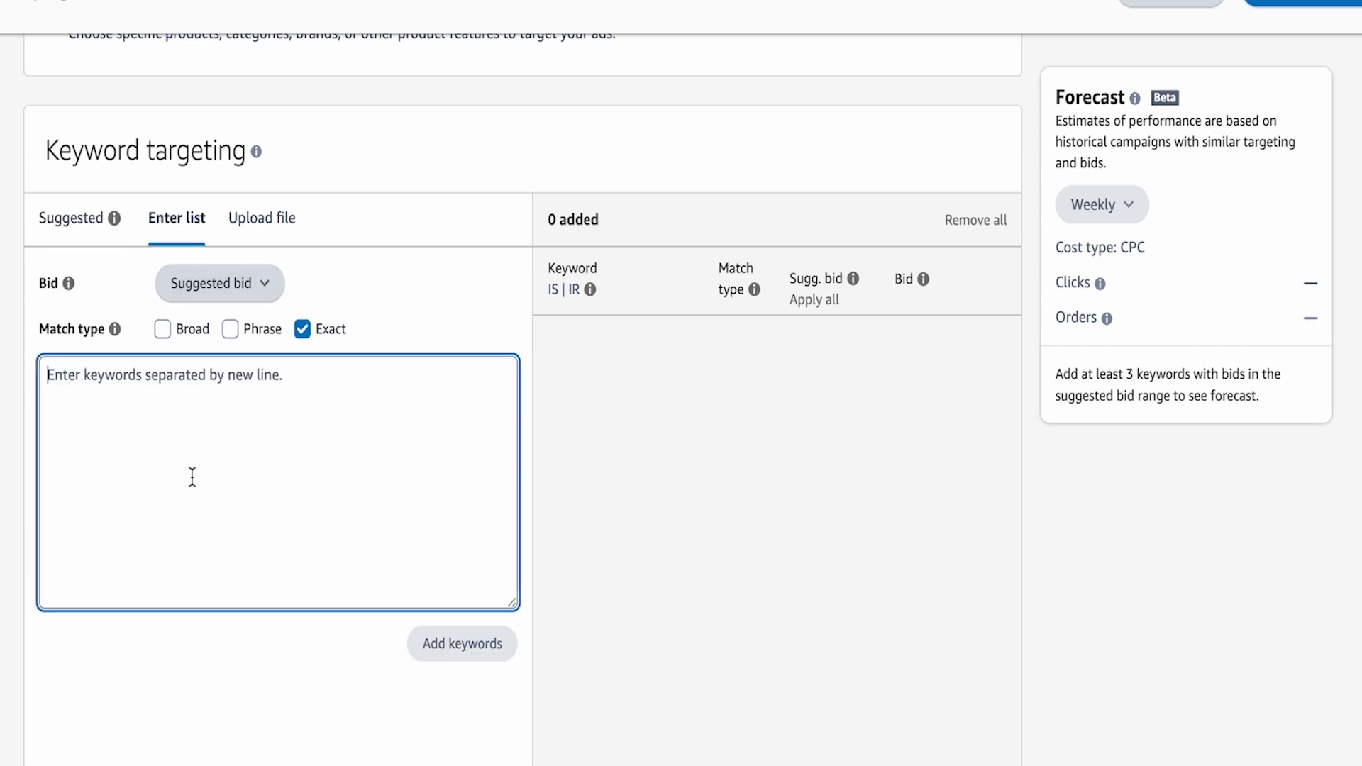
text(1 2 3 4 5)
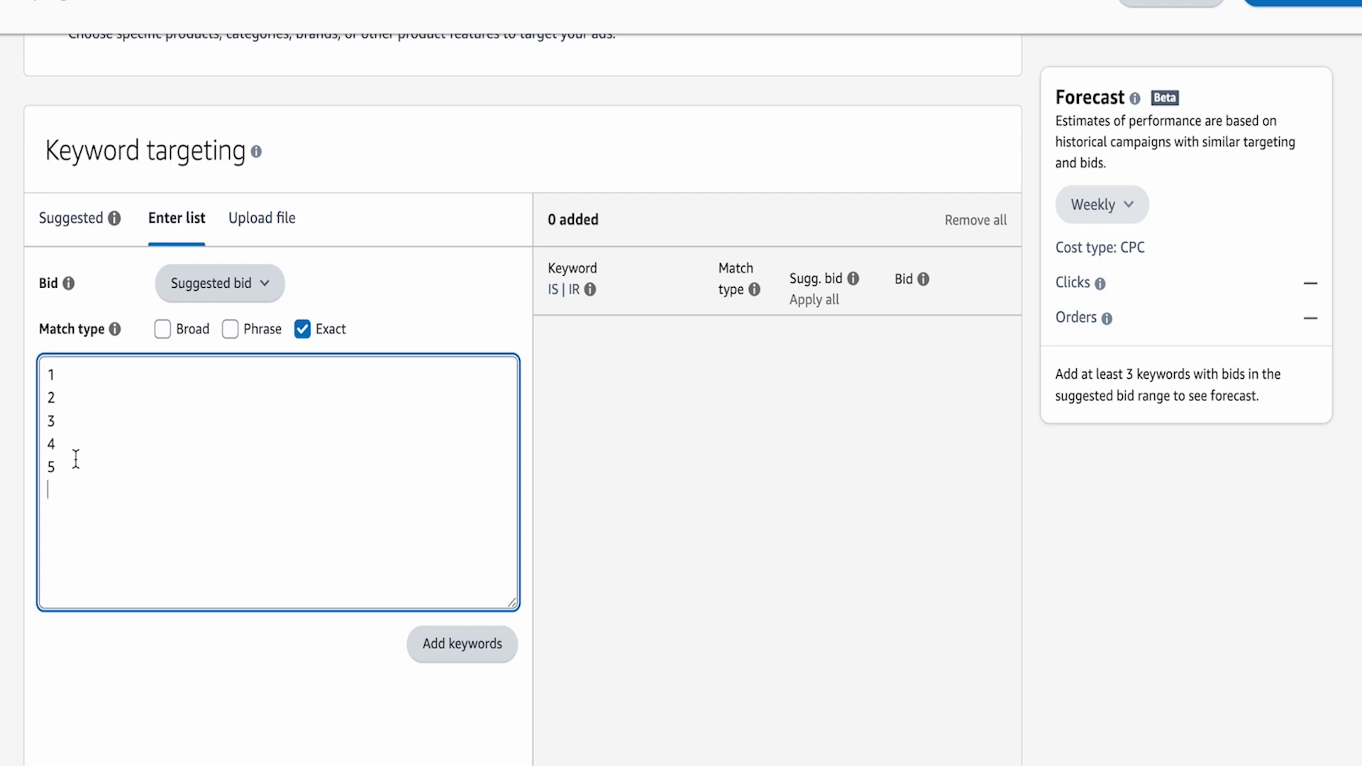
drag(74, 468, 9, 344)
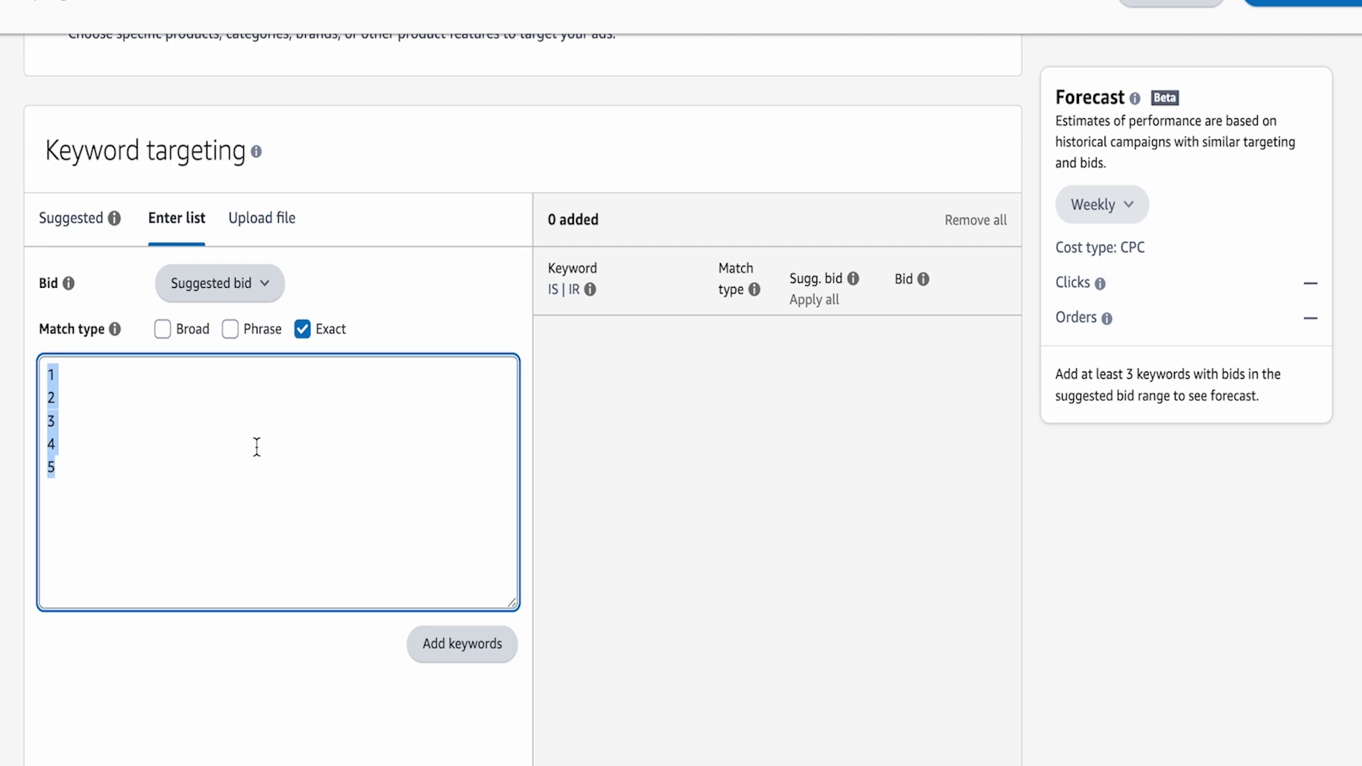
click(144, 481)
drag(63, 457, 70, 376)
click(70, 376)
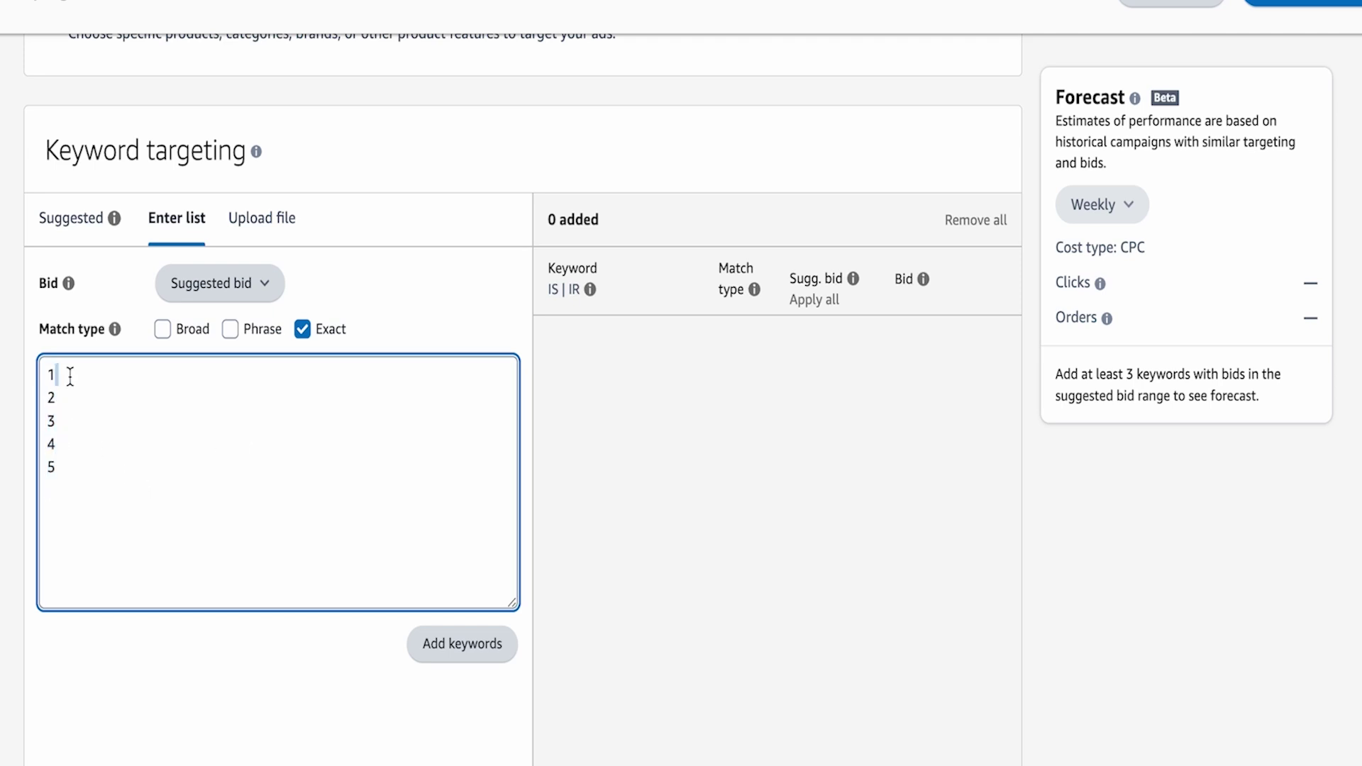
drag(73, 465, 46, 399)
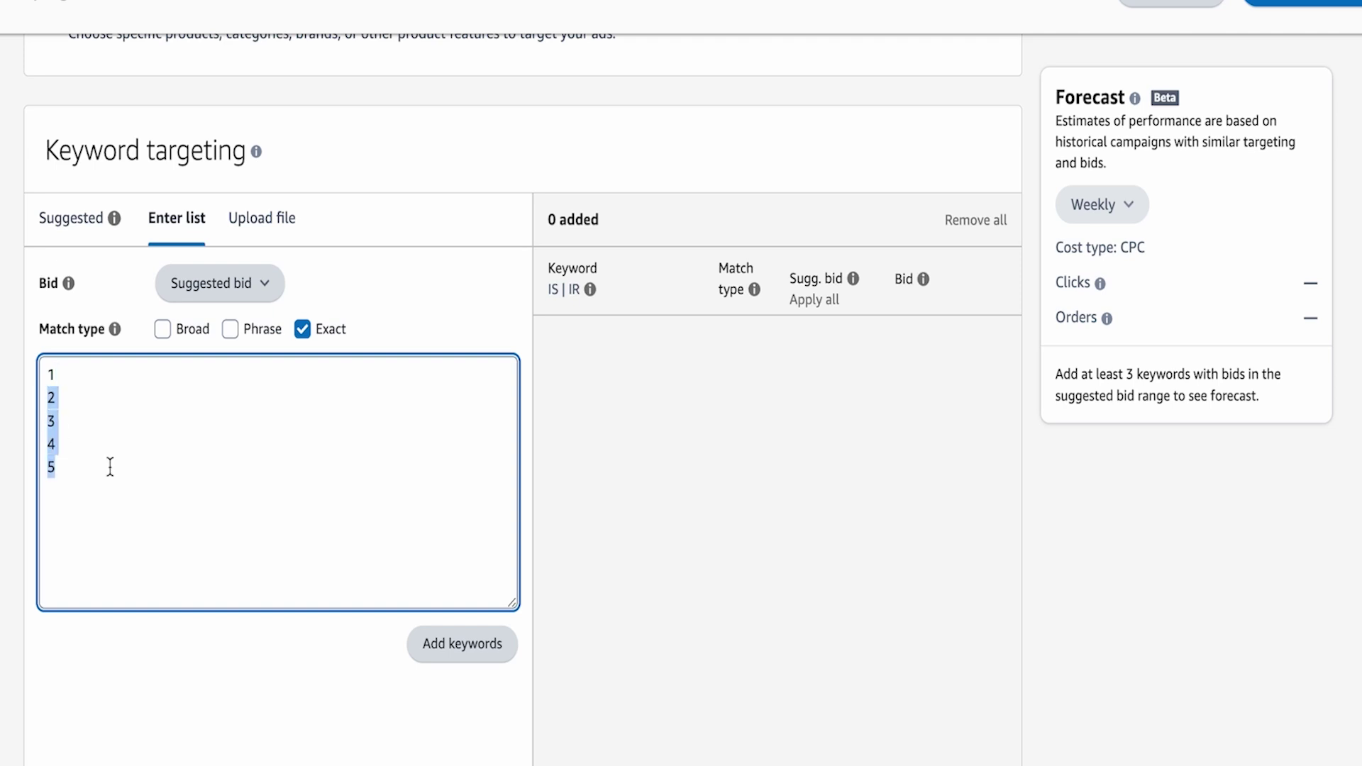
click(71, 380)
drag(76, 452, 35, 402)
click(50, 456)
drag(48, 459, 271, 525)
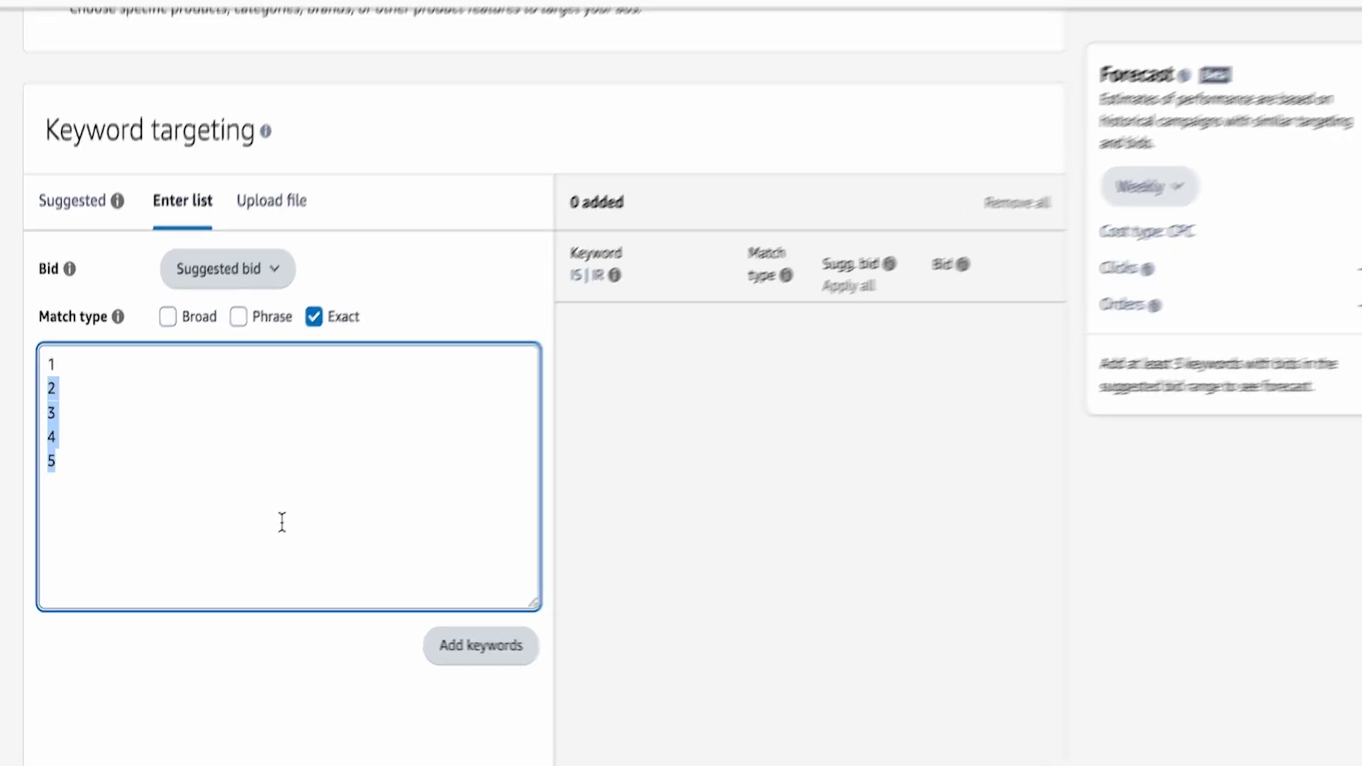
click(281, 522)
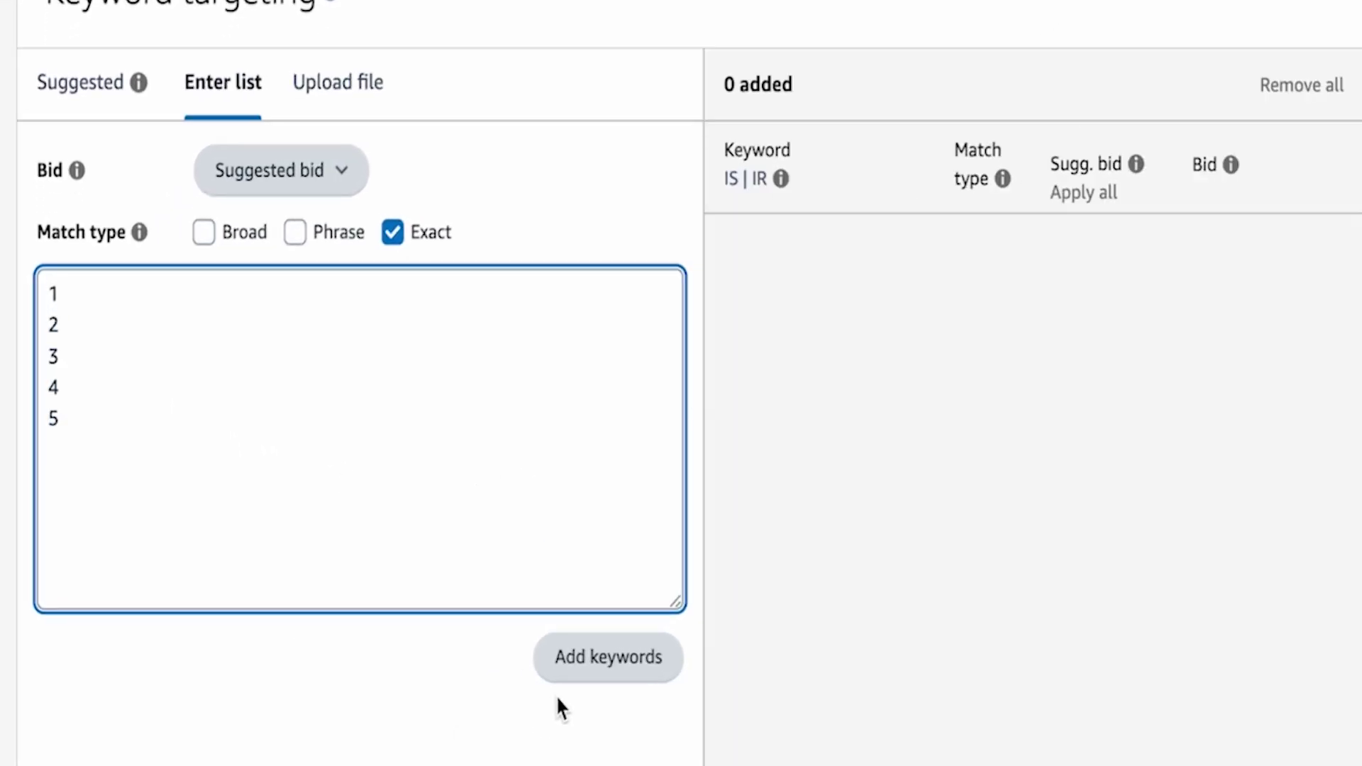
Add the five Exact keywords and raise keyword 1's bid from $0.87 to $3.00
click(630, 671)
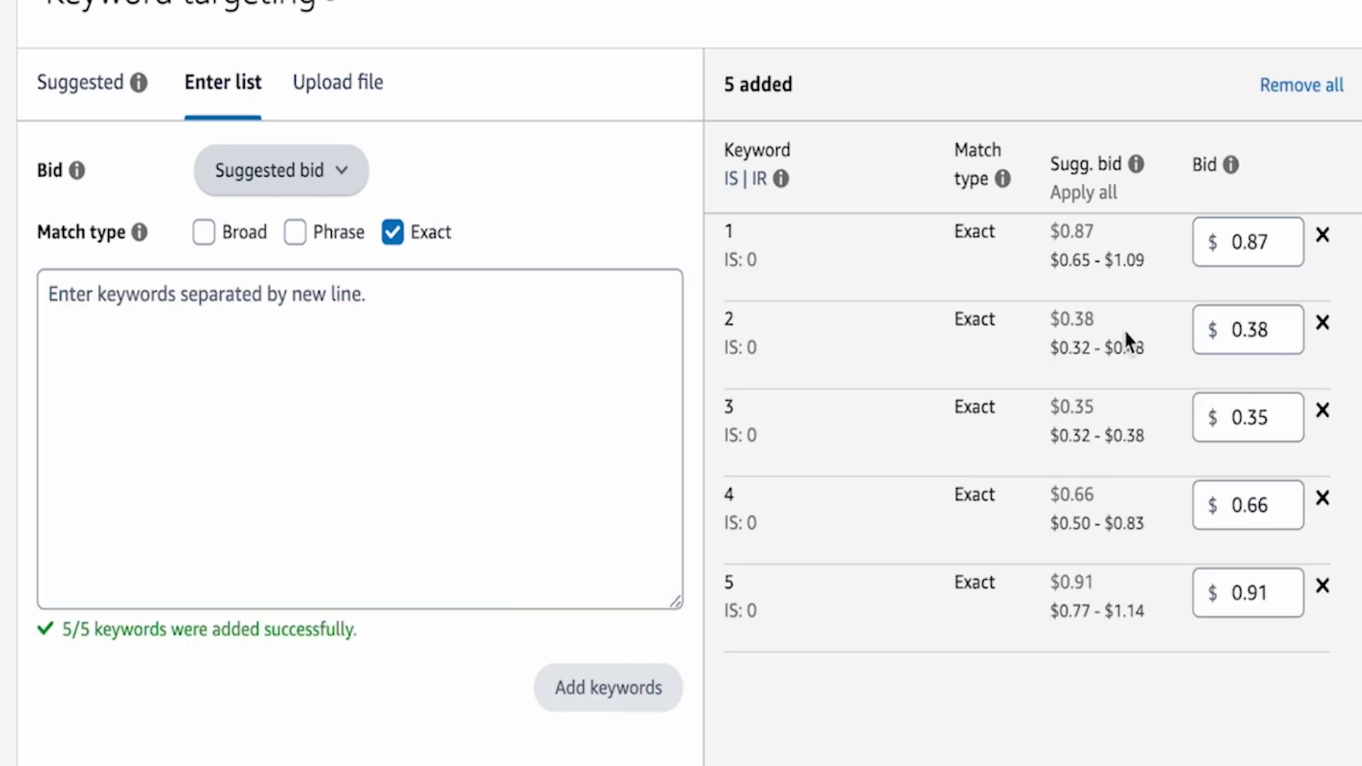
click(1279, 245)
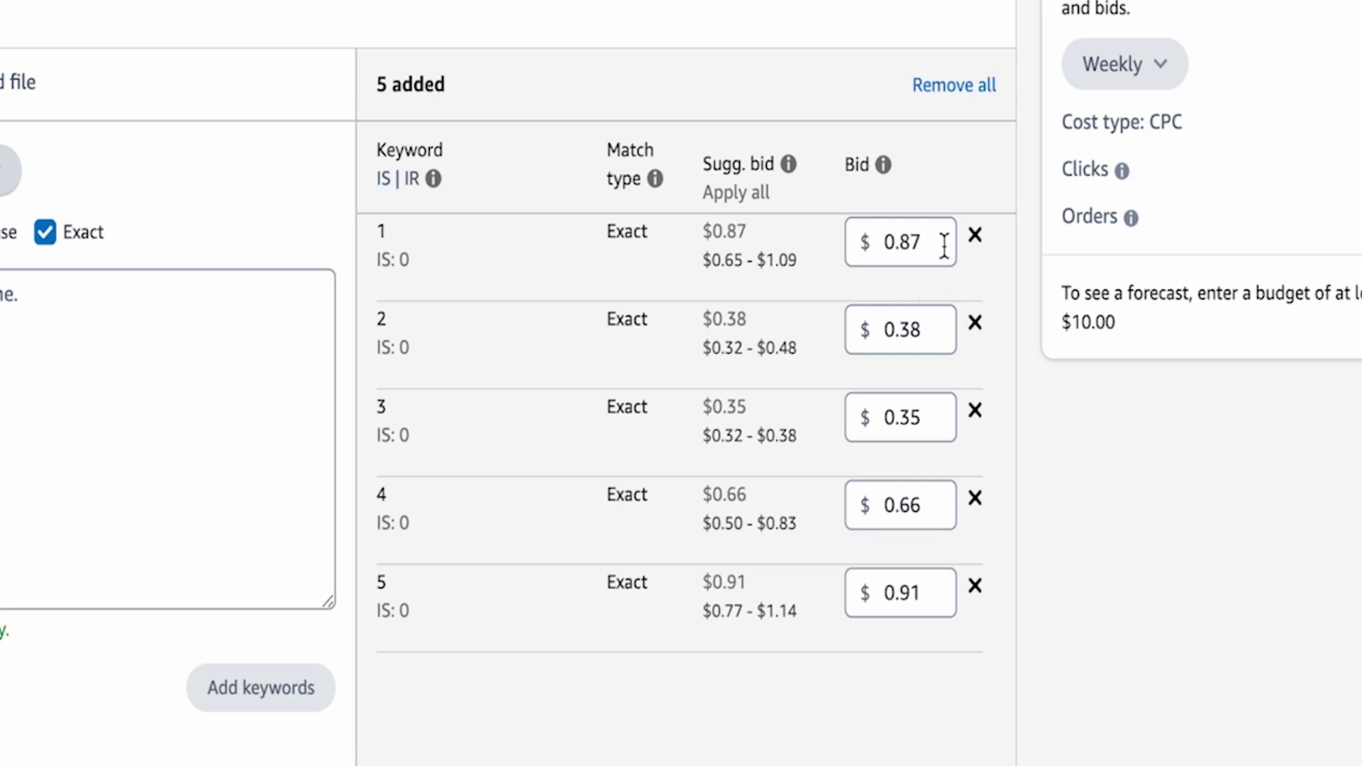
click(849, 254)
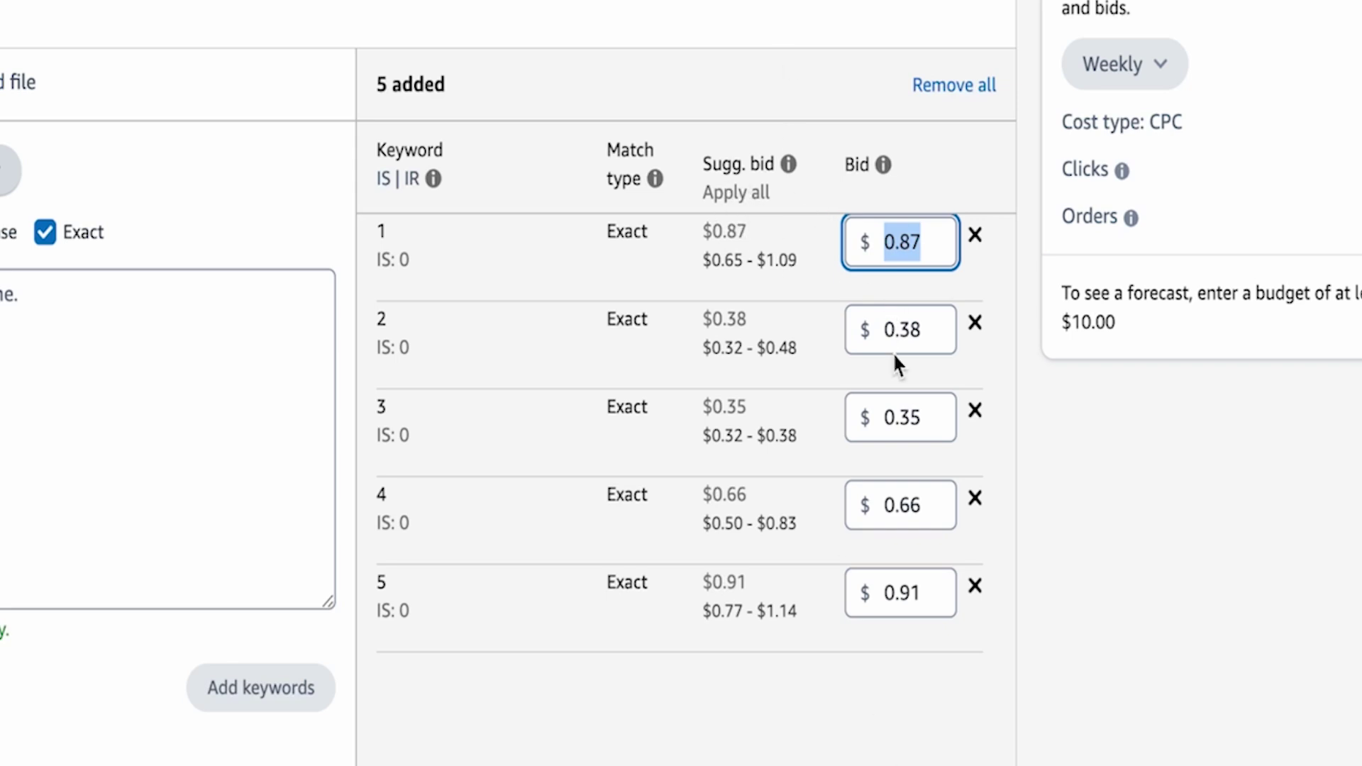
text(3.00)
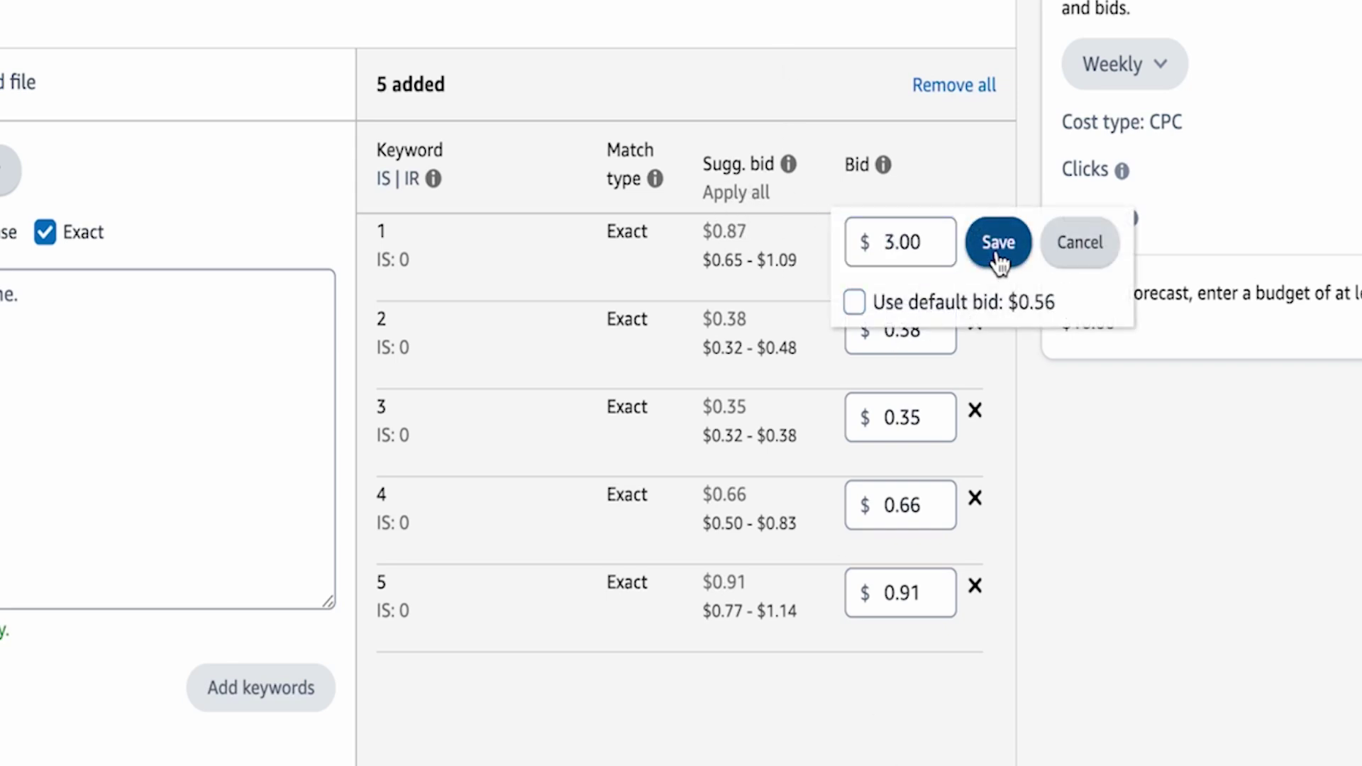
click(998, 261)
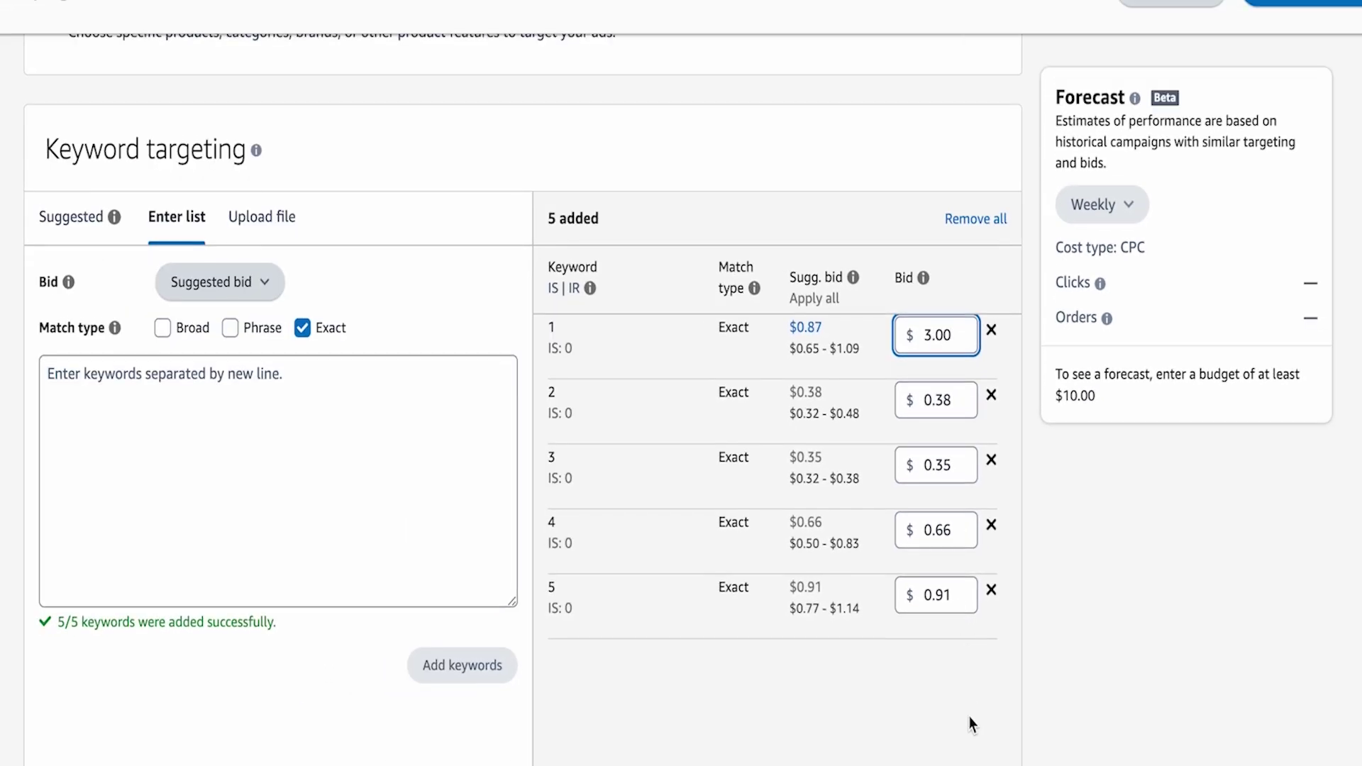
scroll(972, 723, down, 10)
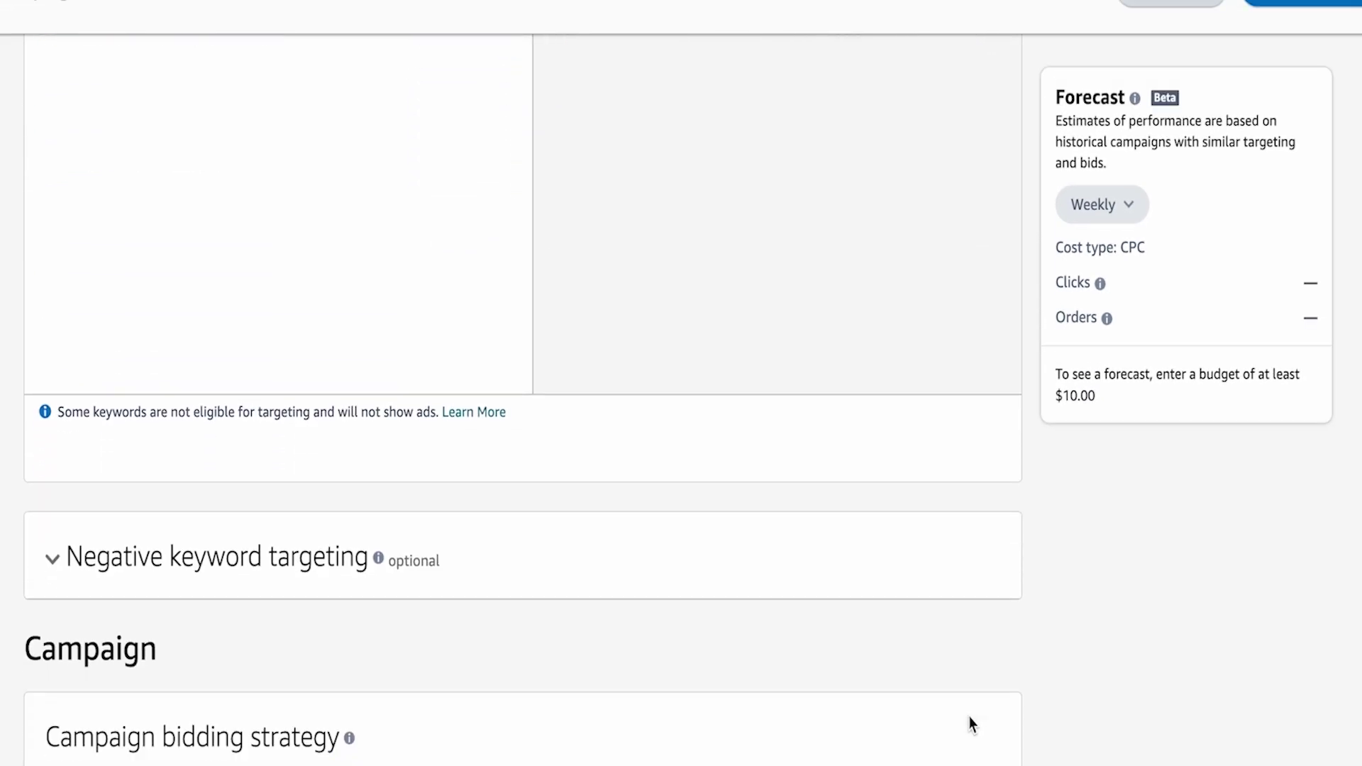
Switch campaign bidding to Dynamic bids - down only, keeping placement adjustments at 0%
scroll(972, 723, down, 5)
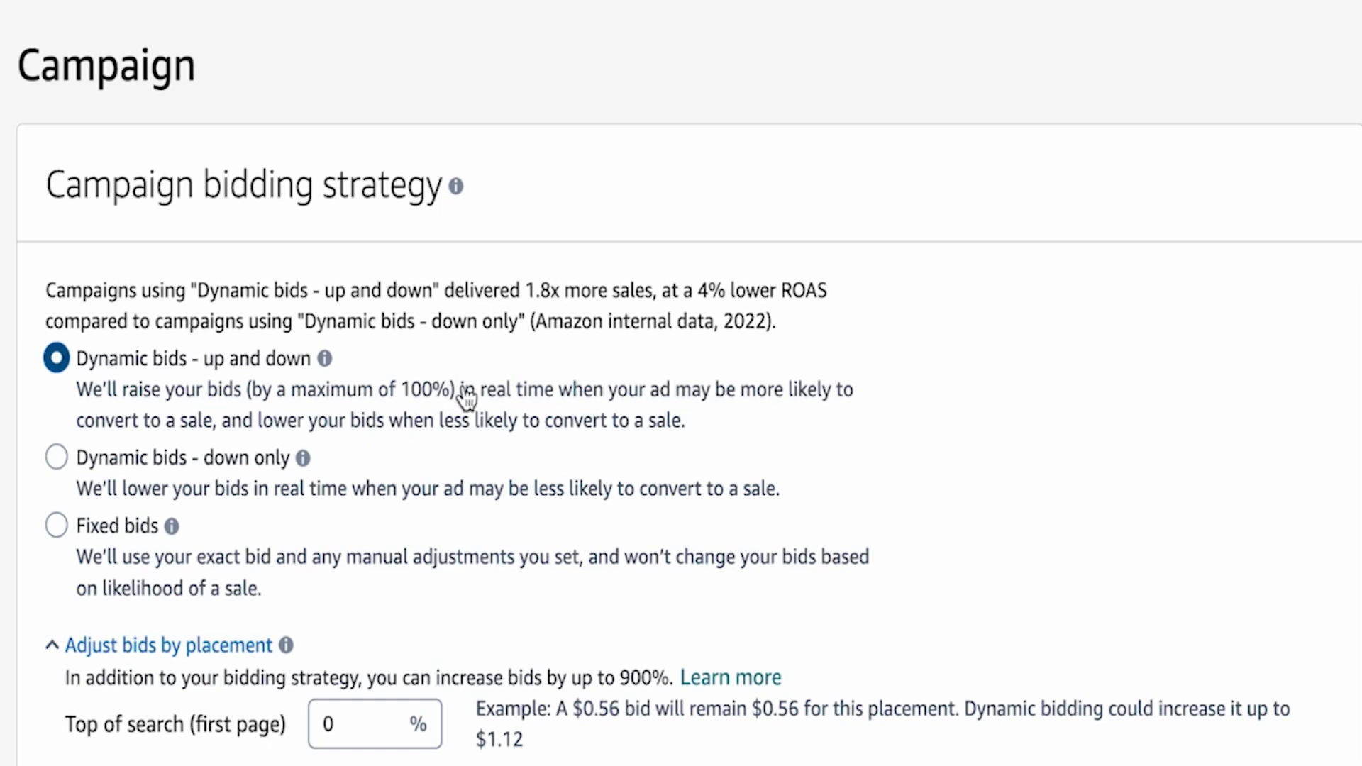
drag(464, 396, 80, 399)
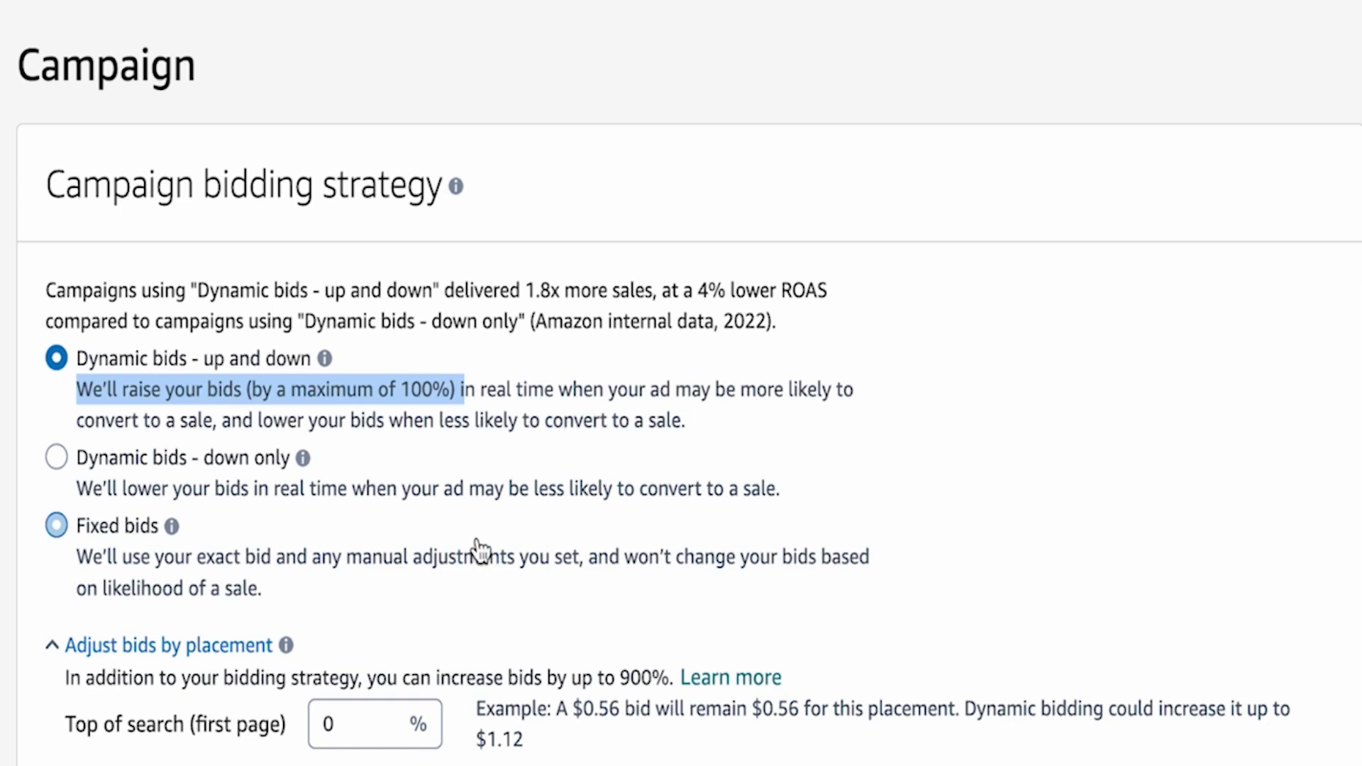
click(57, 460)
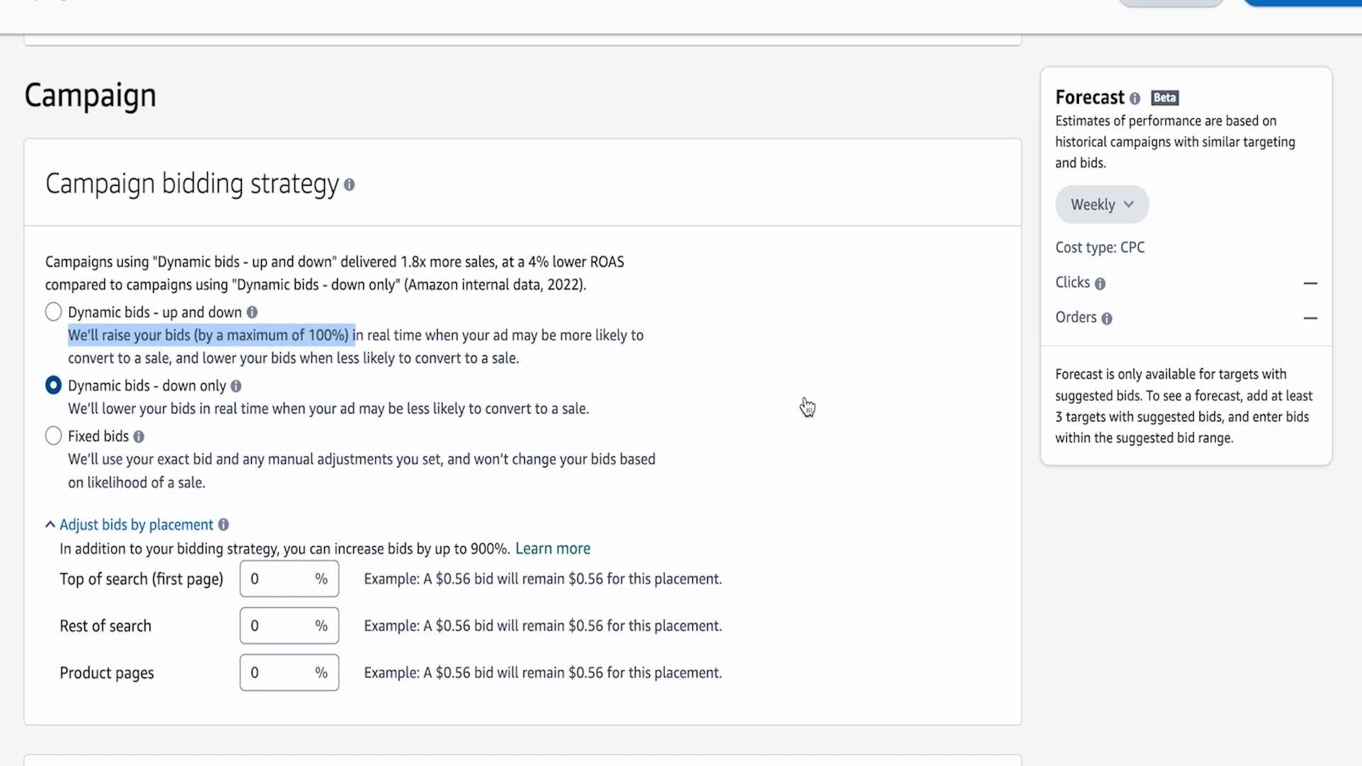
scroll(799, 383, down, 2)
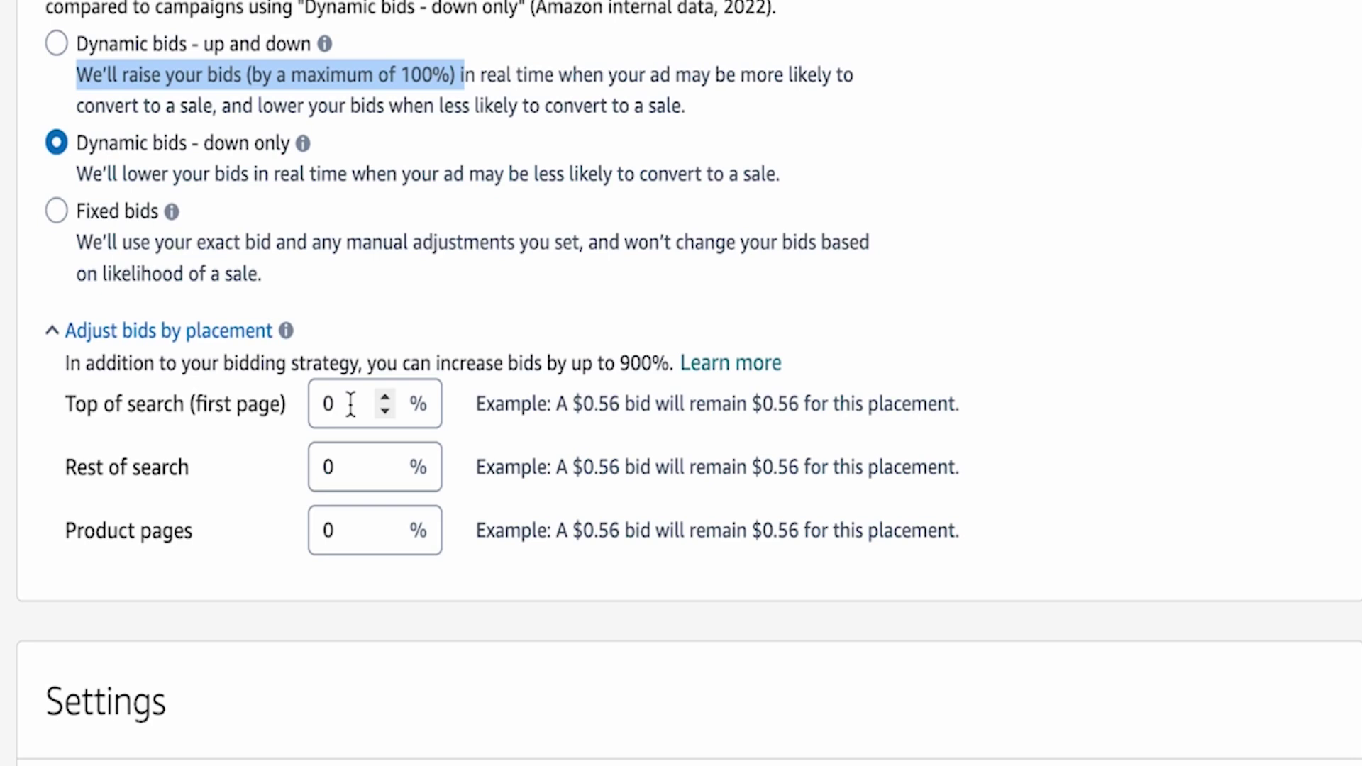
click(350, 404)
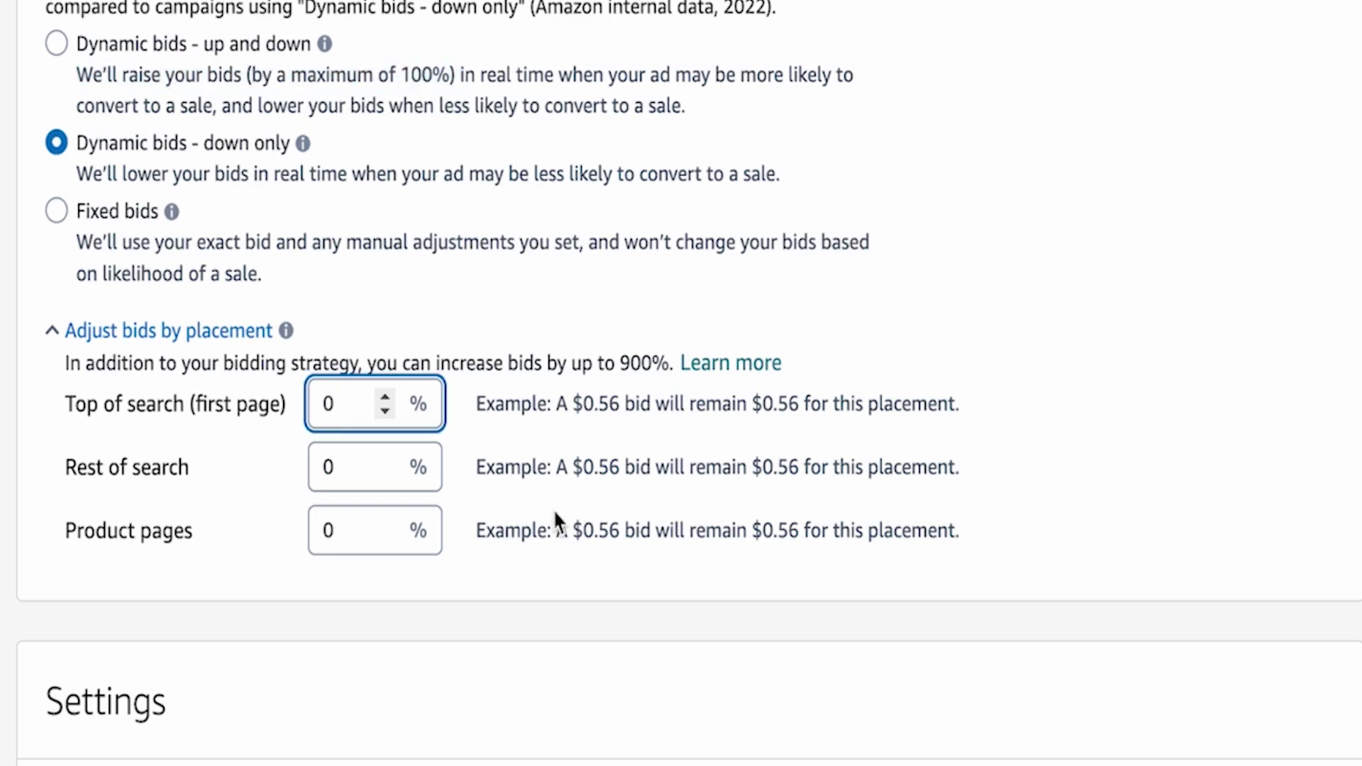
key(BackSpace)
text(100)
click(752, 580)
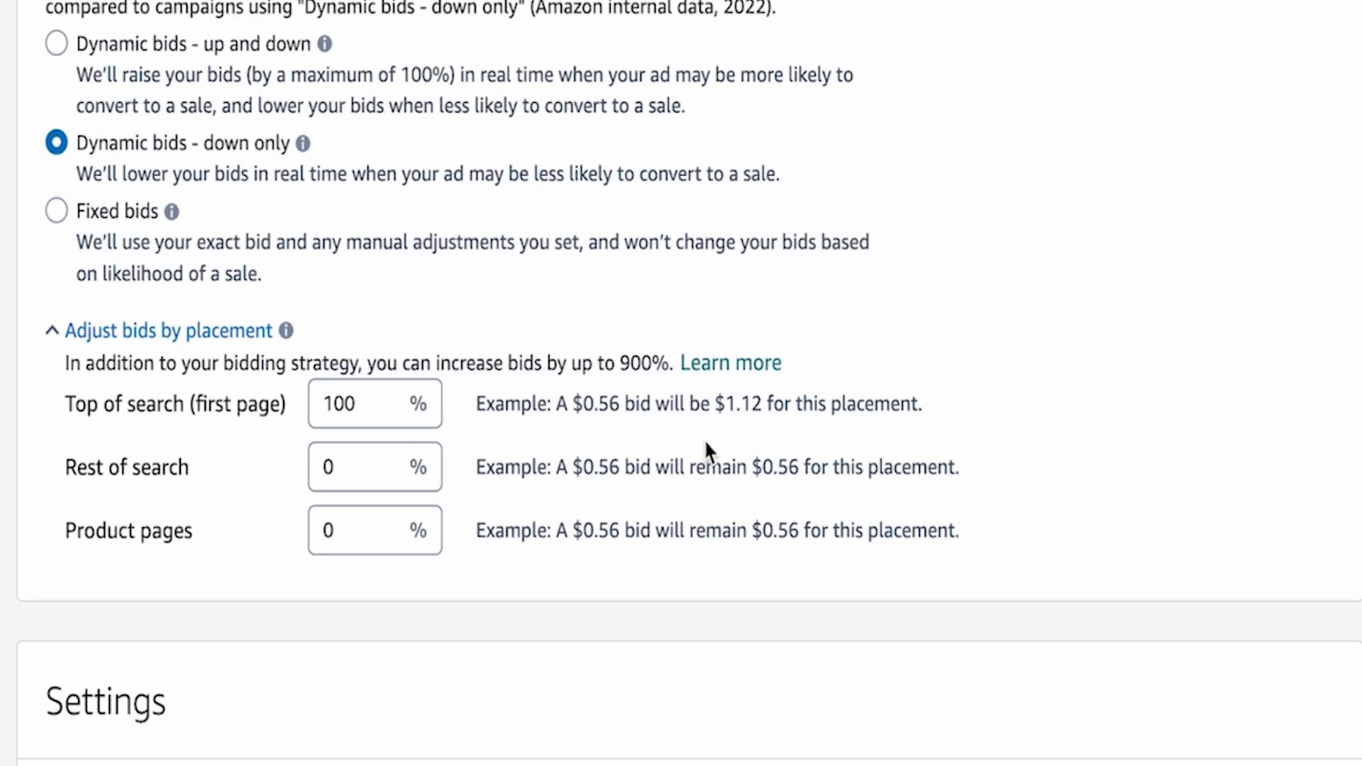
drag(622, 406, 584, 406)
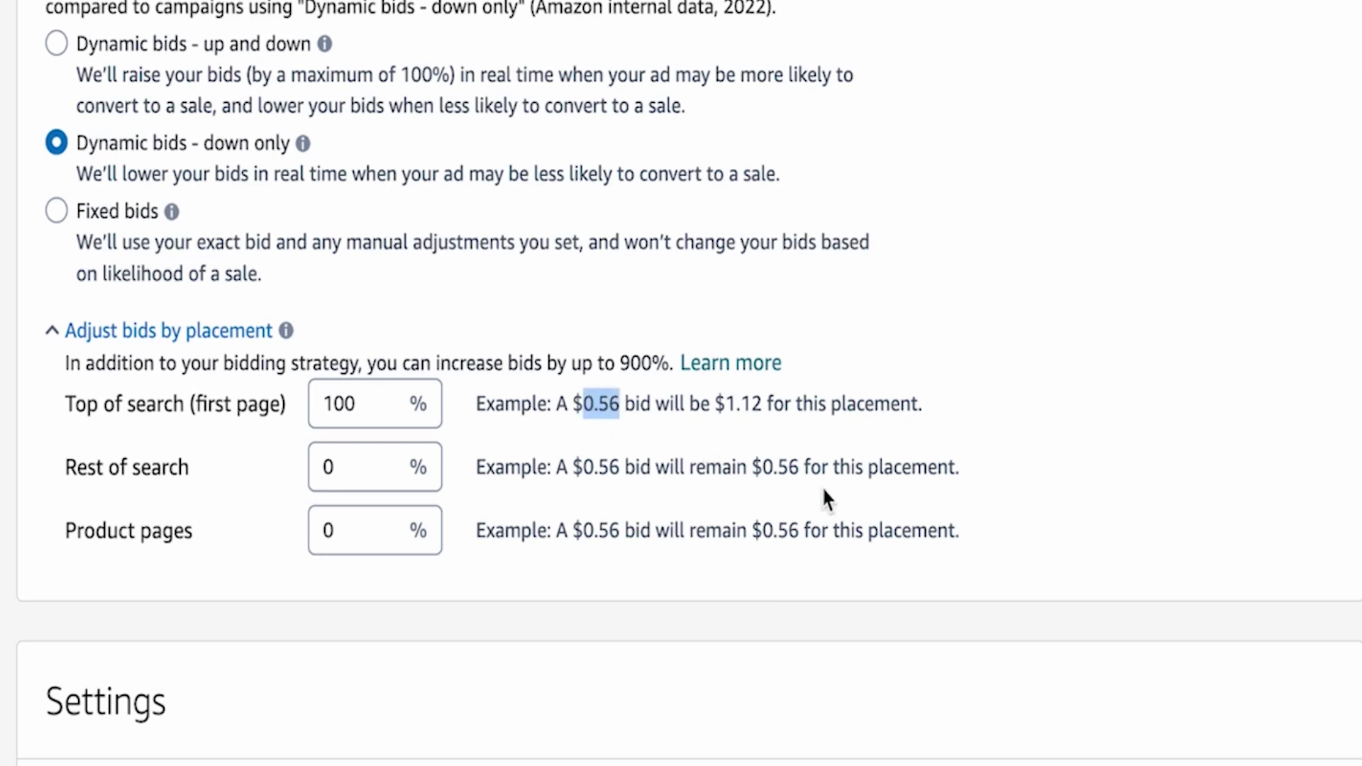
drag(767, 405, 725, 409)
double_click(372, 402)
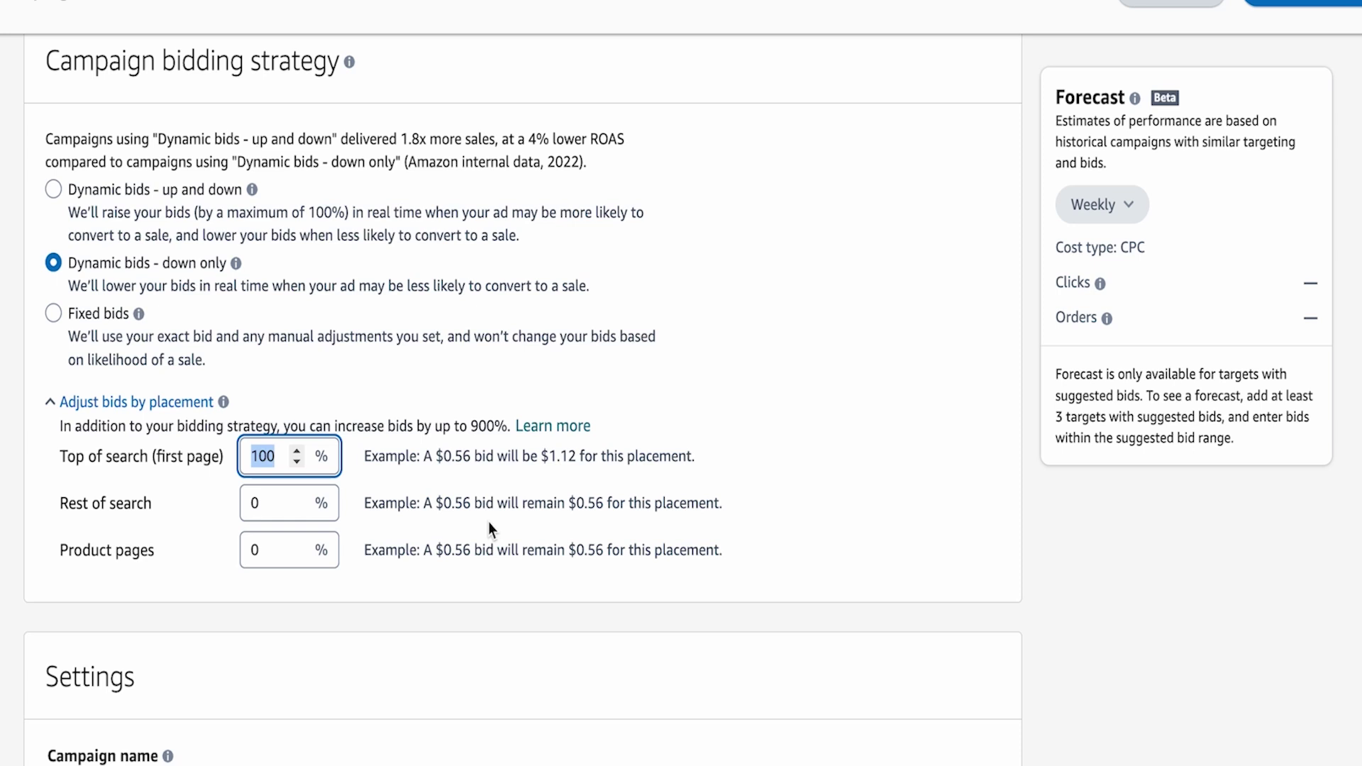
text(0)
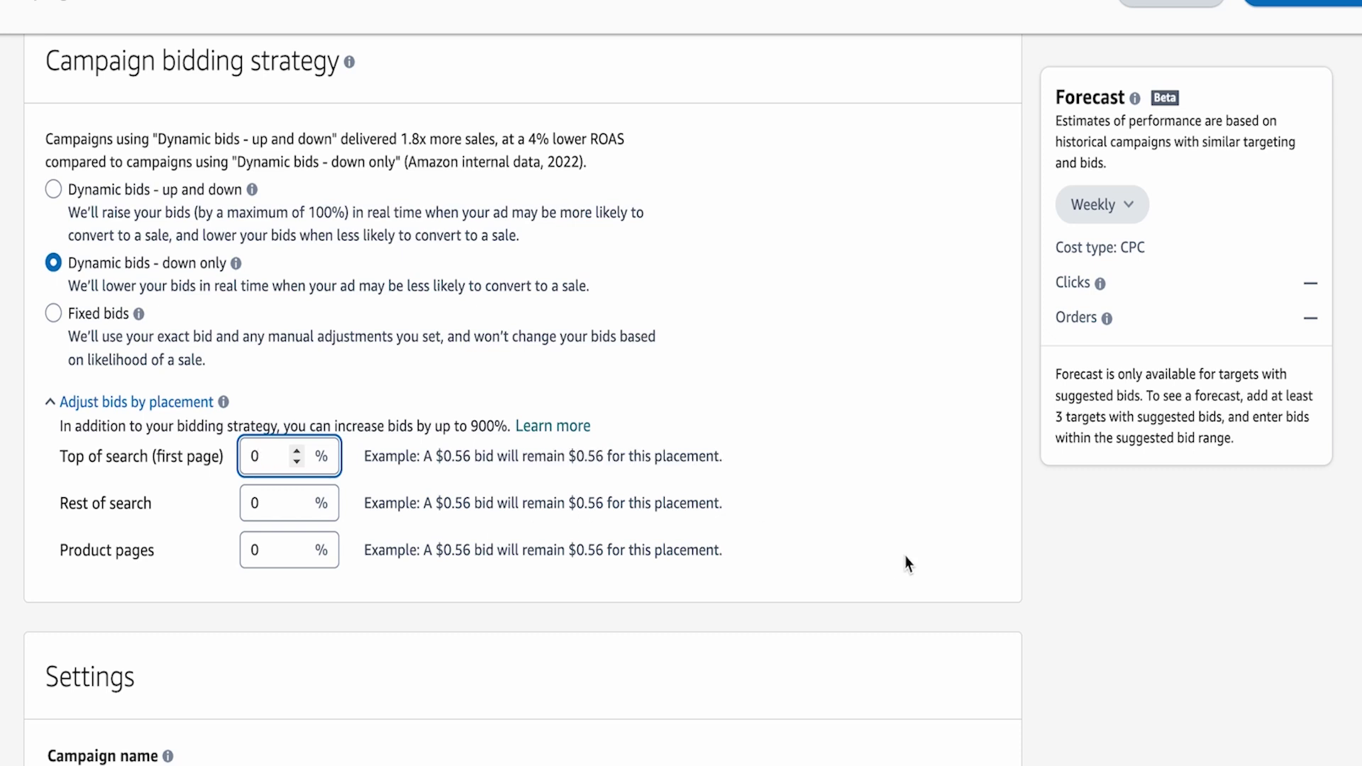
click(906, 558)
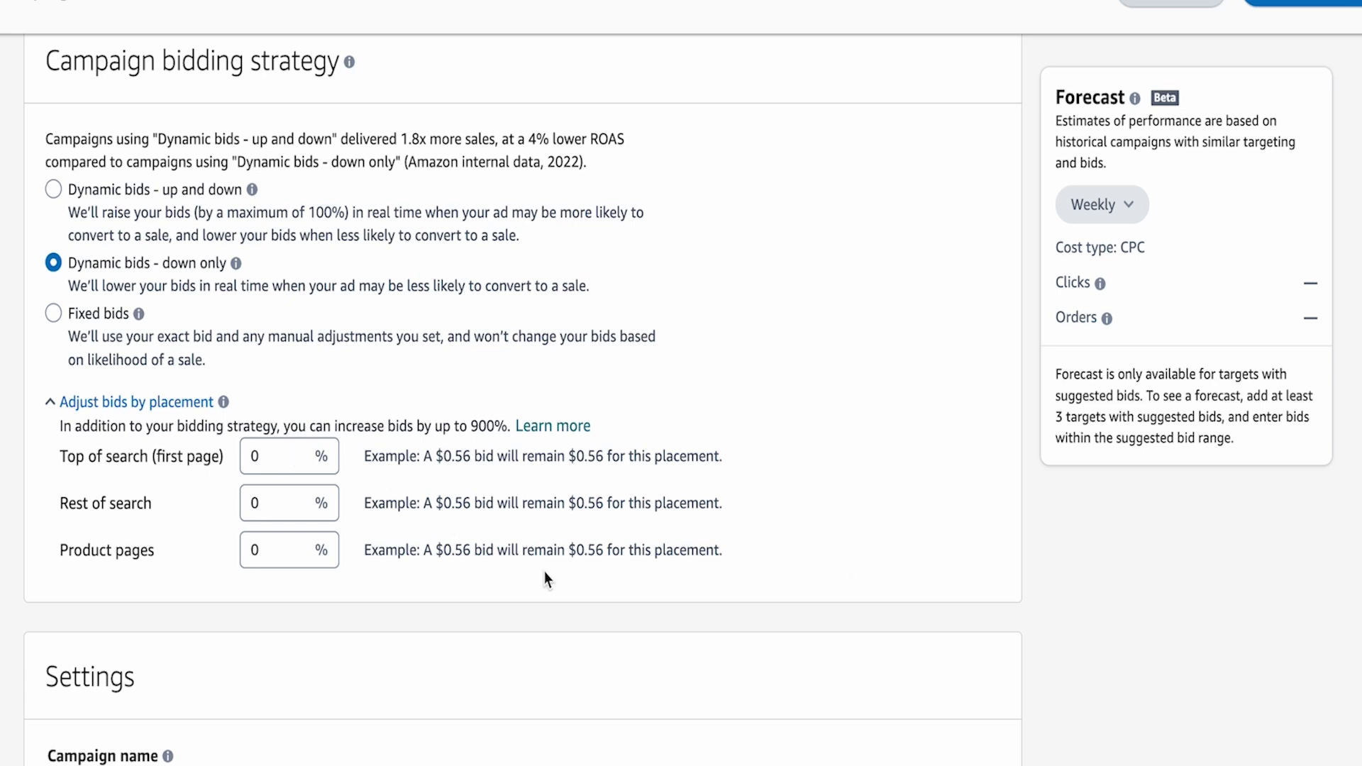
scroll(545, 579, down, 1)
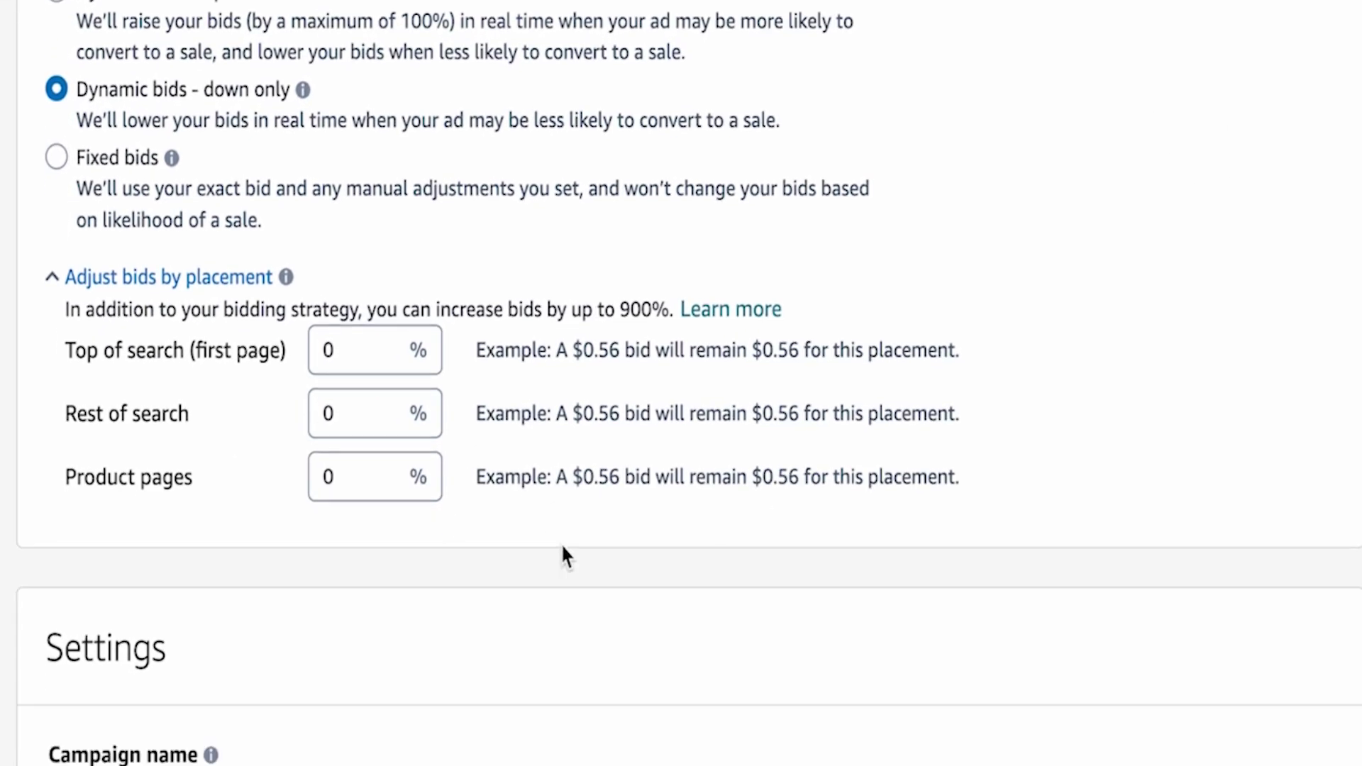
scroll(565, 557, down, 1)
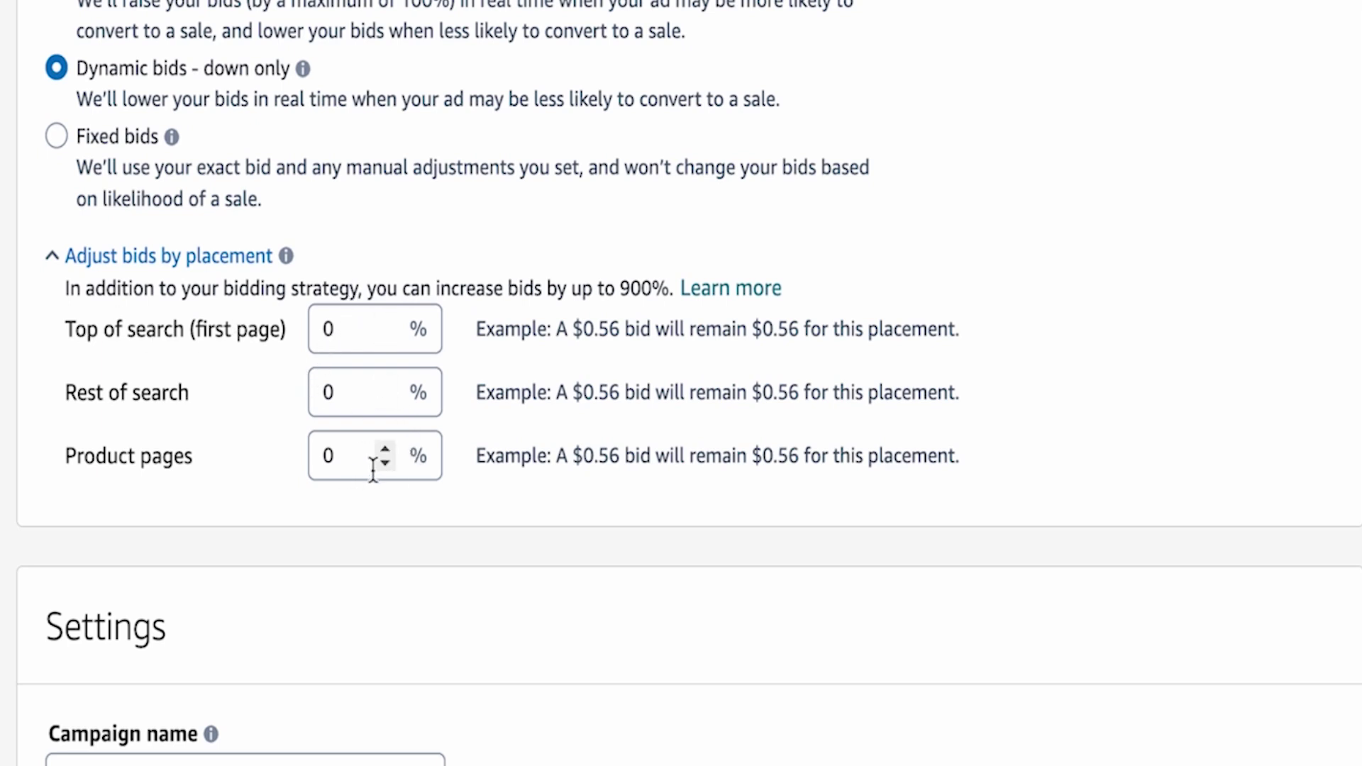
scroll(864, 505, down, 2)
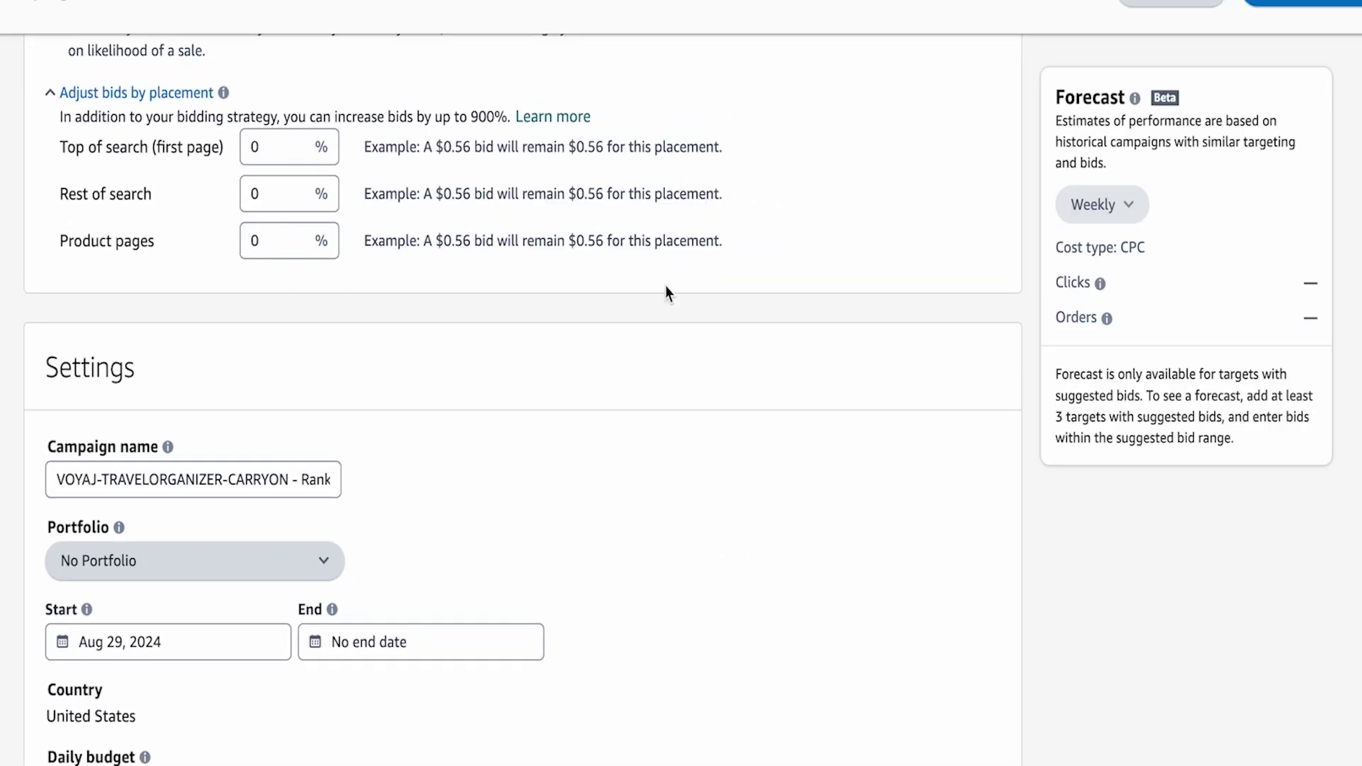
scroll(714, 361, down, 1)
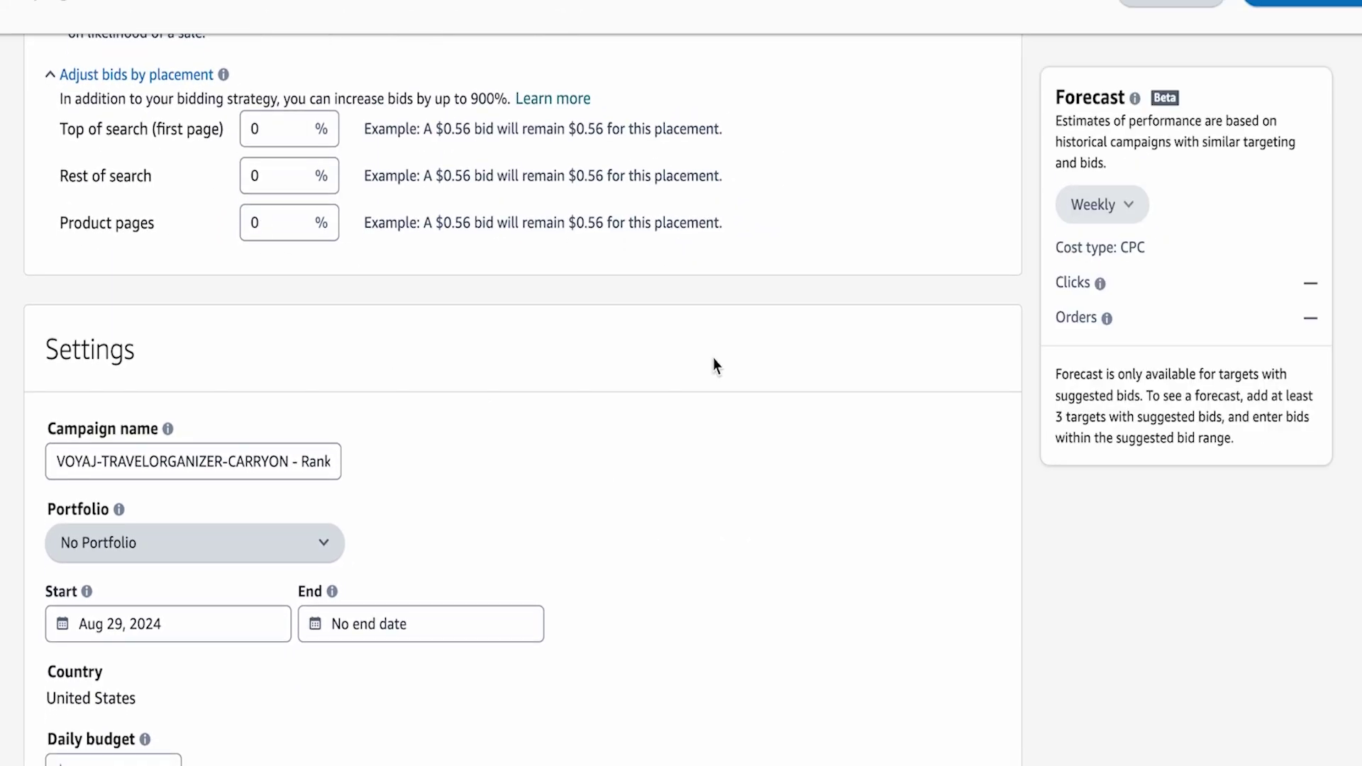
click(272, 223)
drag(271, 223, 218, 224)
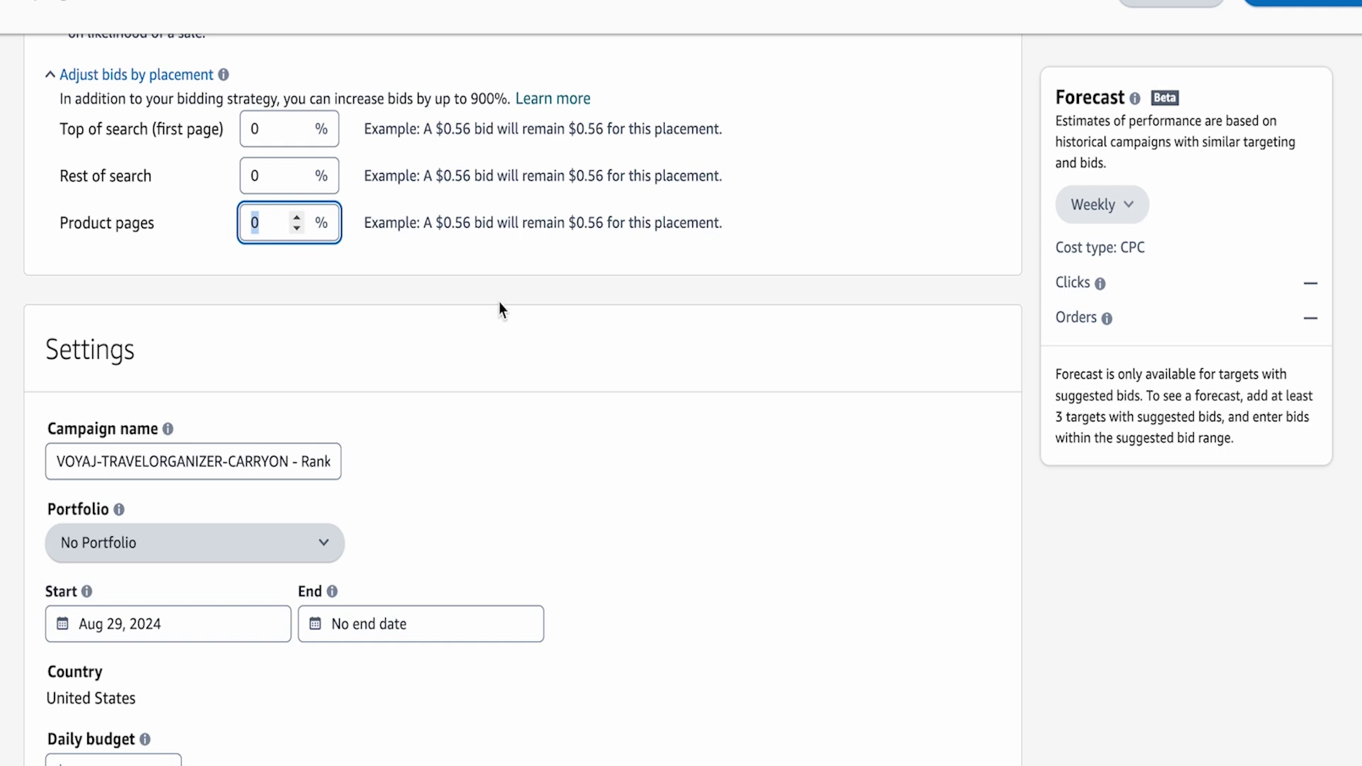
scroll(499, 300, down, 2)
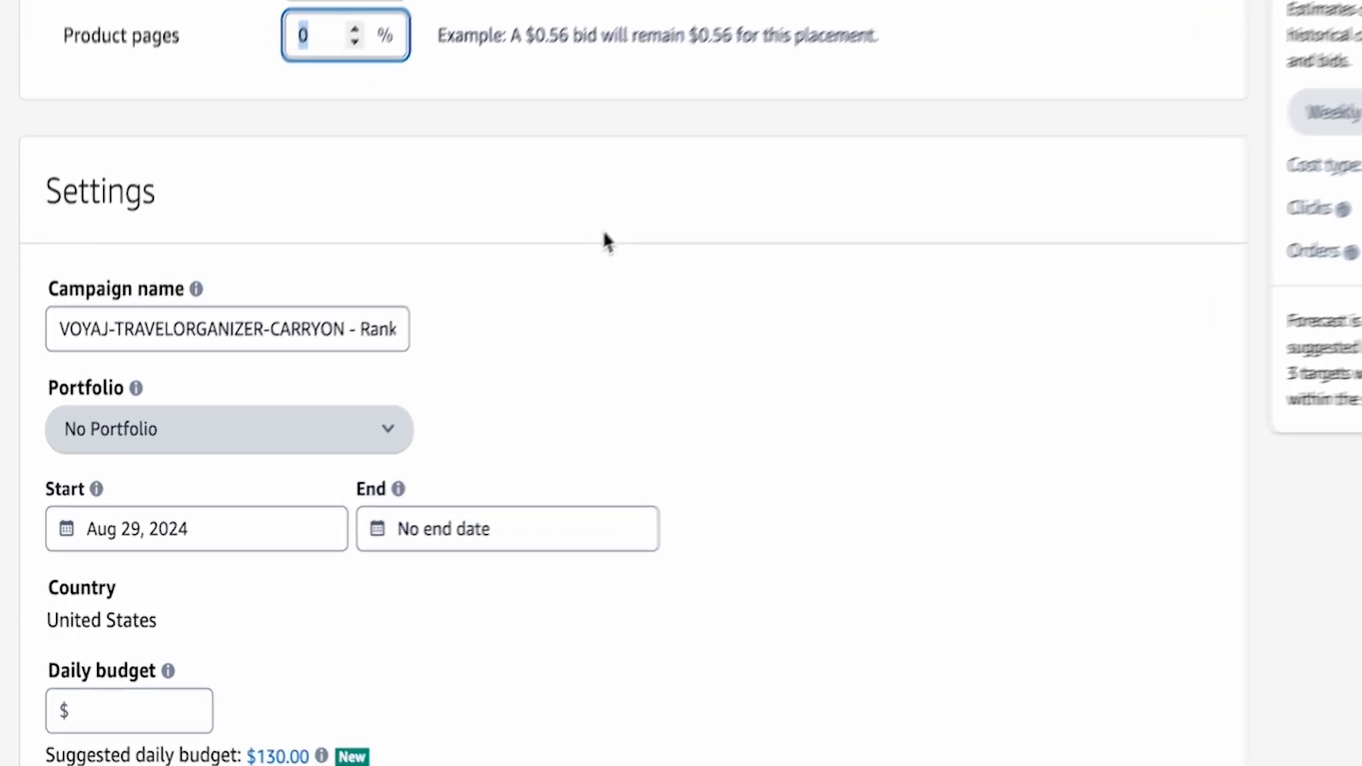
Enter a $50 daily budget for the campaign
triple_click(275, 318)
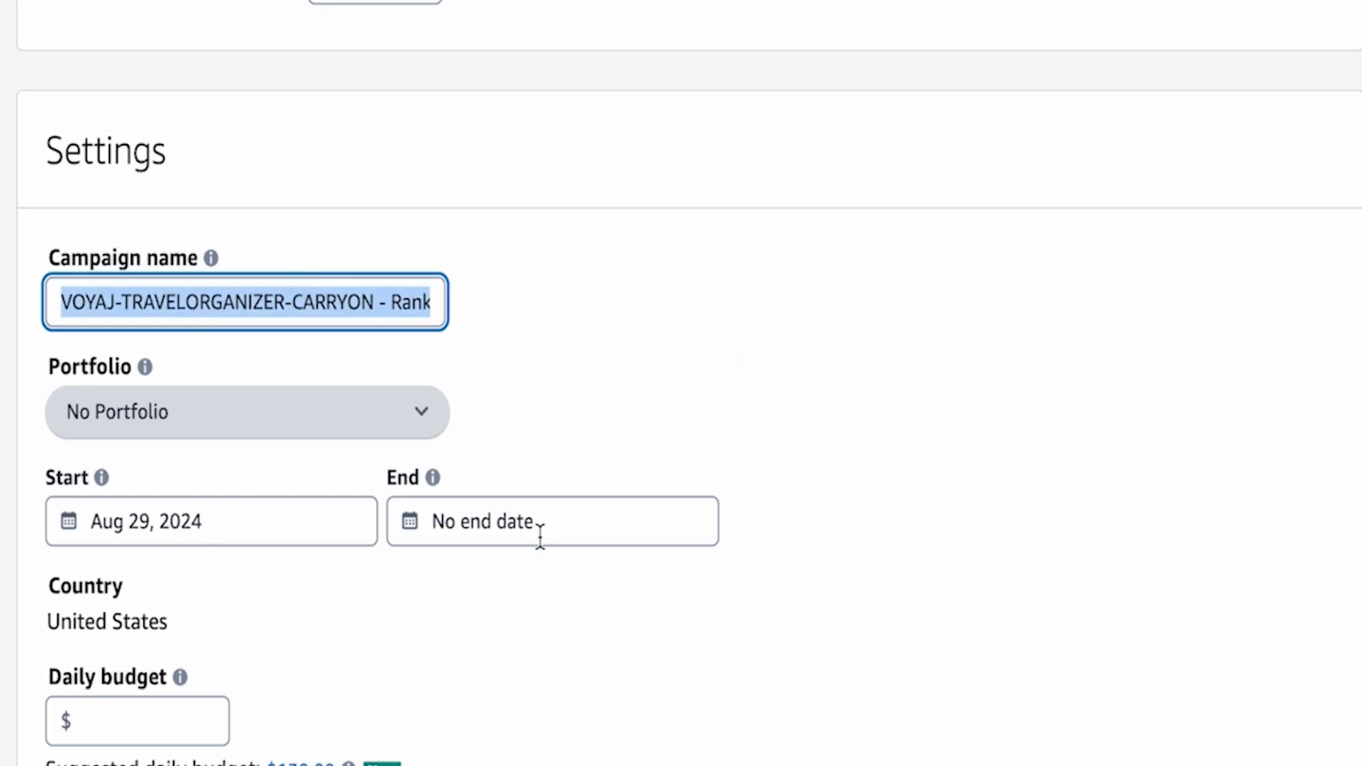
click(954, 676)
scroll(954, 677, down, 1)
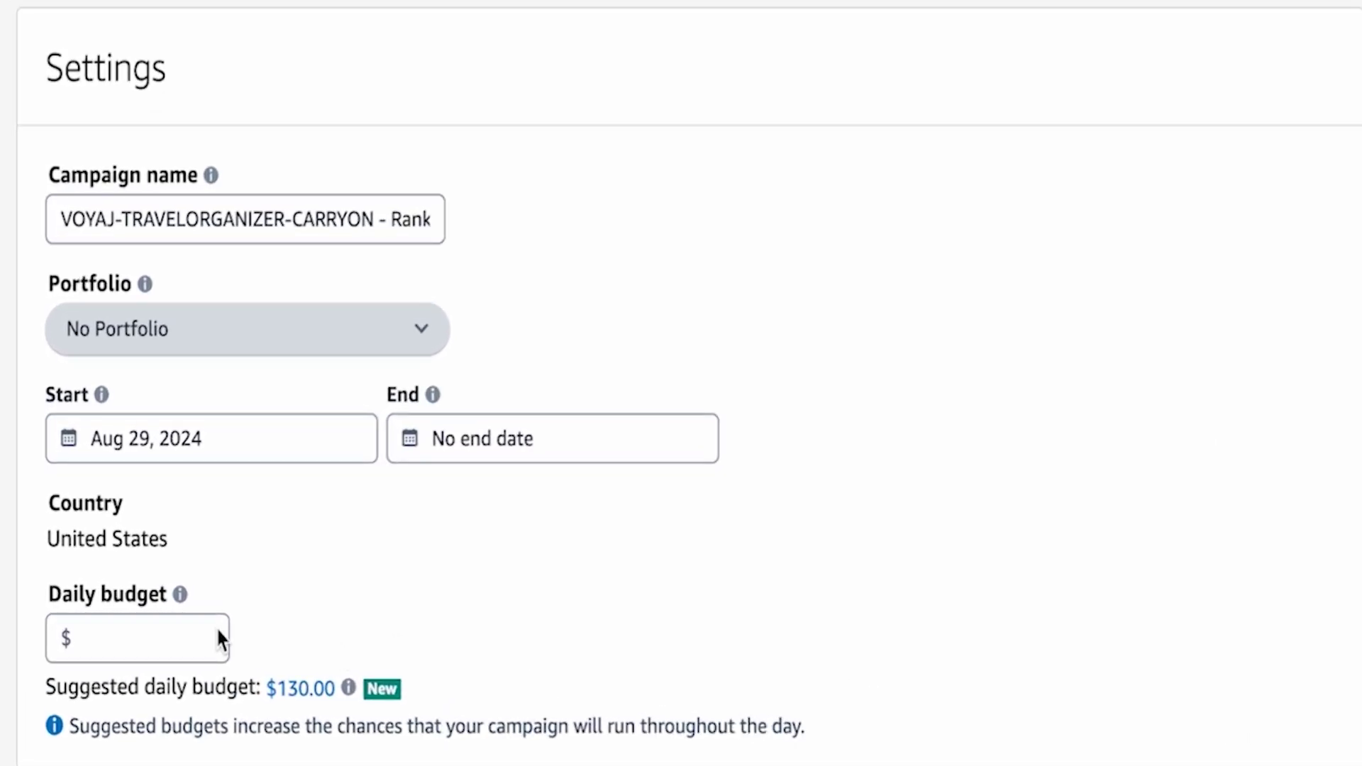
click(158, 632)
text(50)
click(624, 642)
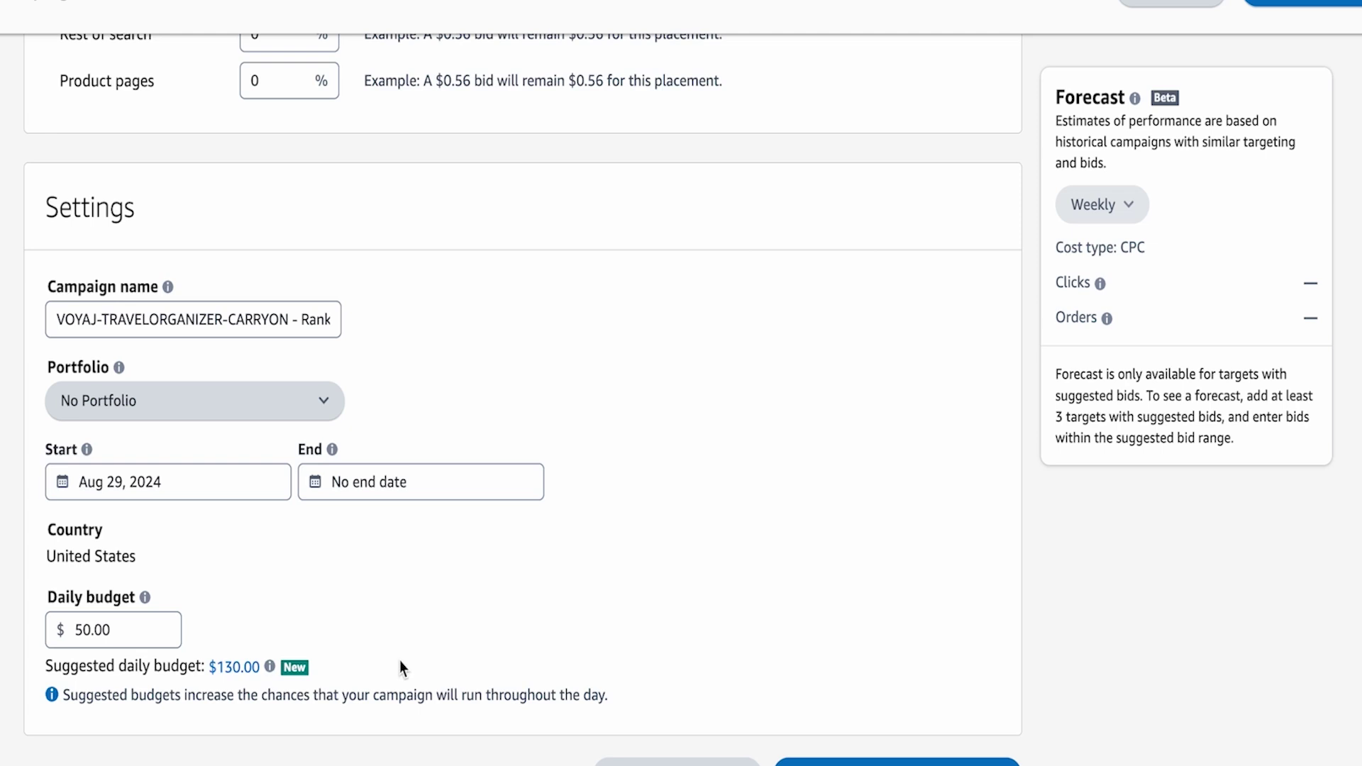
Replace the 50.00 daily budget with $100
click(141, 629)
drag(137, 630, 53, 631)
text(100)
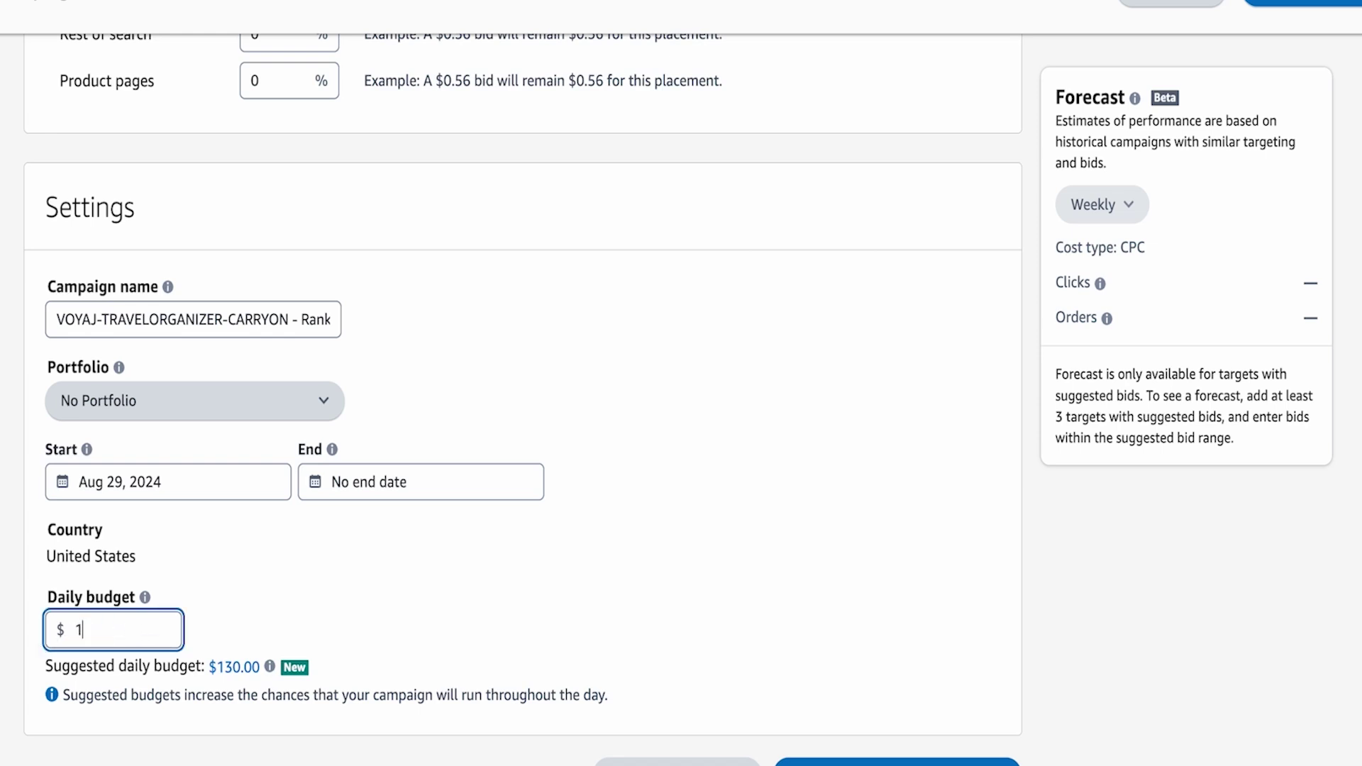
click(396, 616)
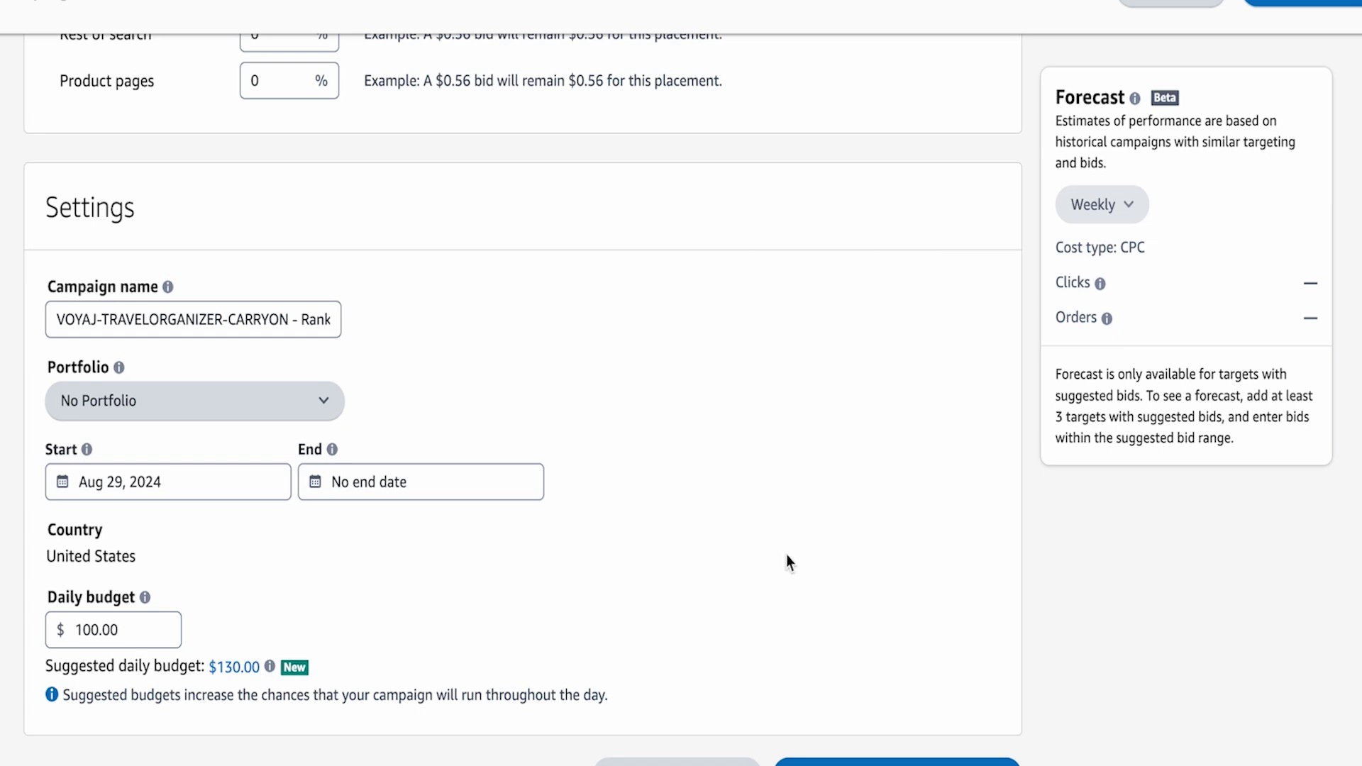
scroll(786, 554, down, 2)
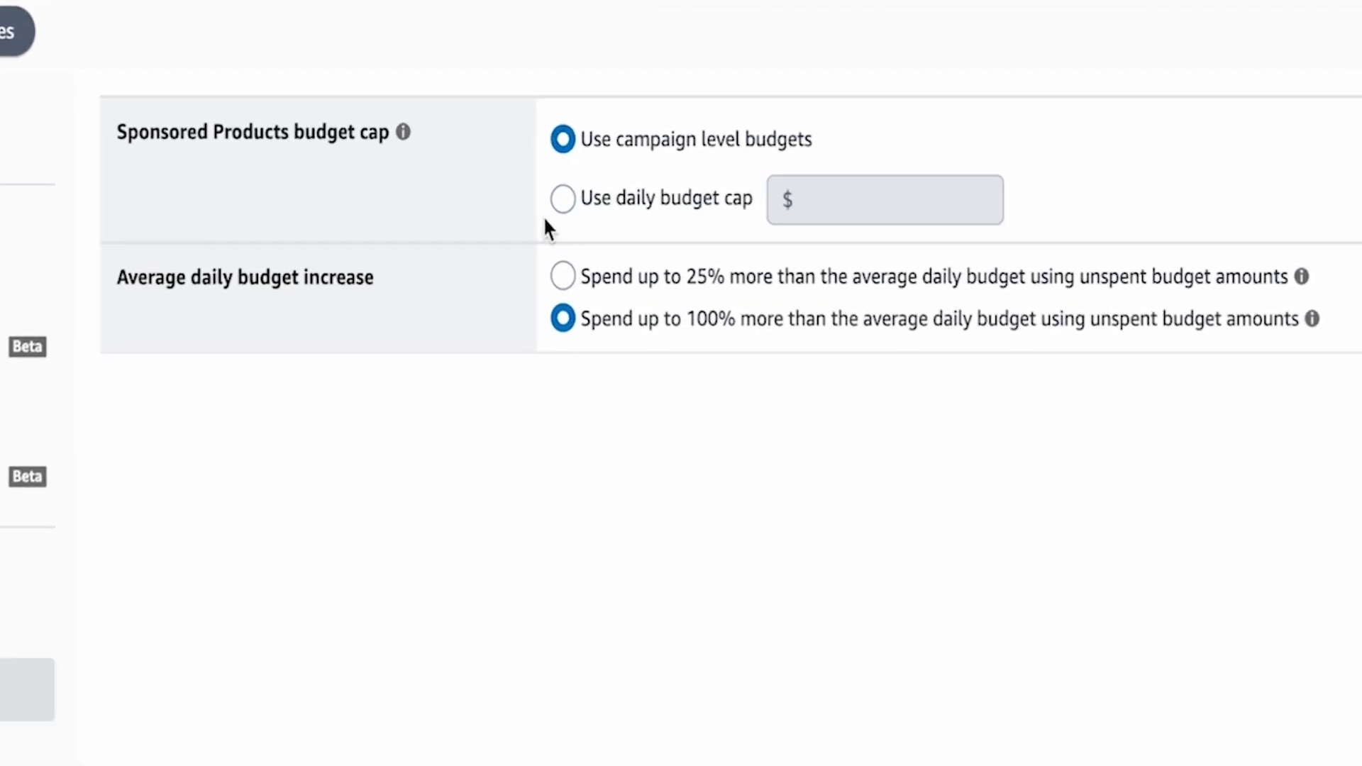
Set the Sponsored Products budget cap to a $200 daily budget cap and save
click(562, 199)
click(844, 202)
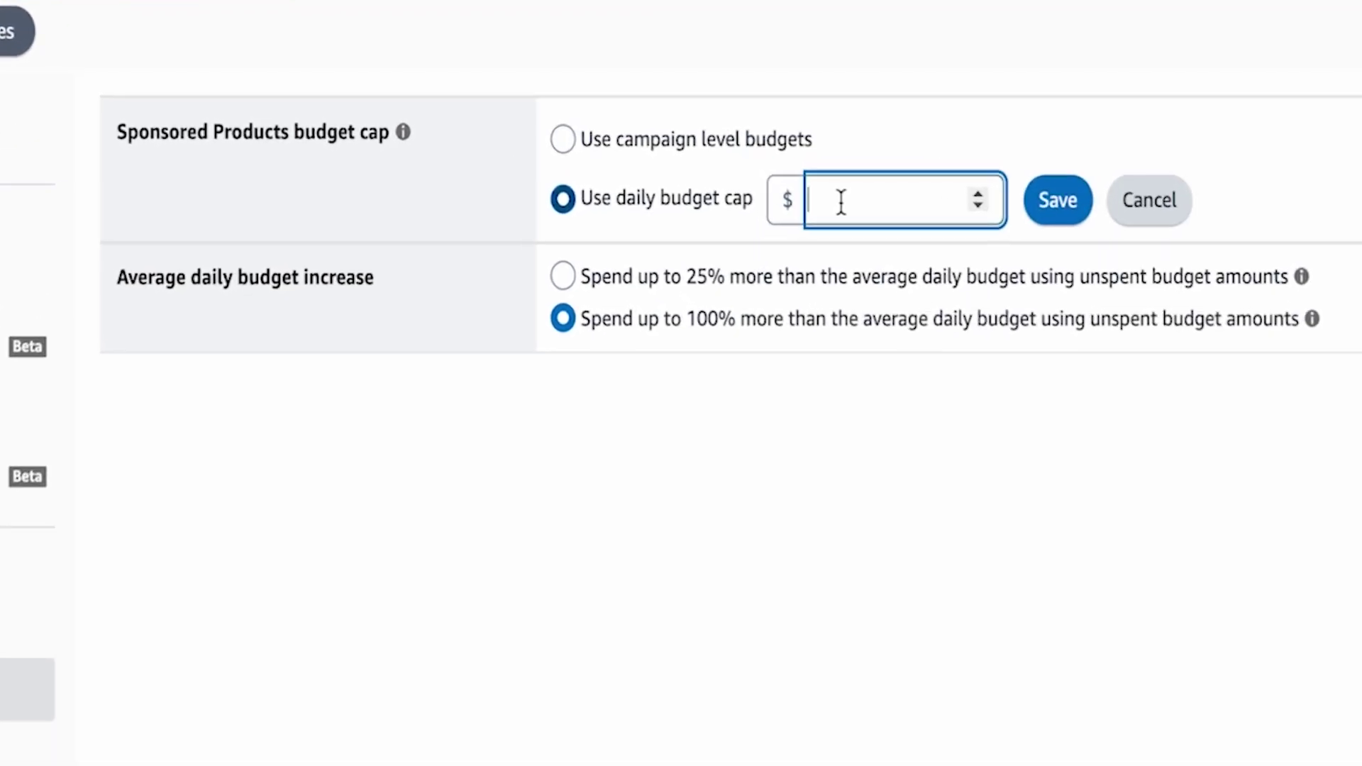
text(200)
click(1093, 225)
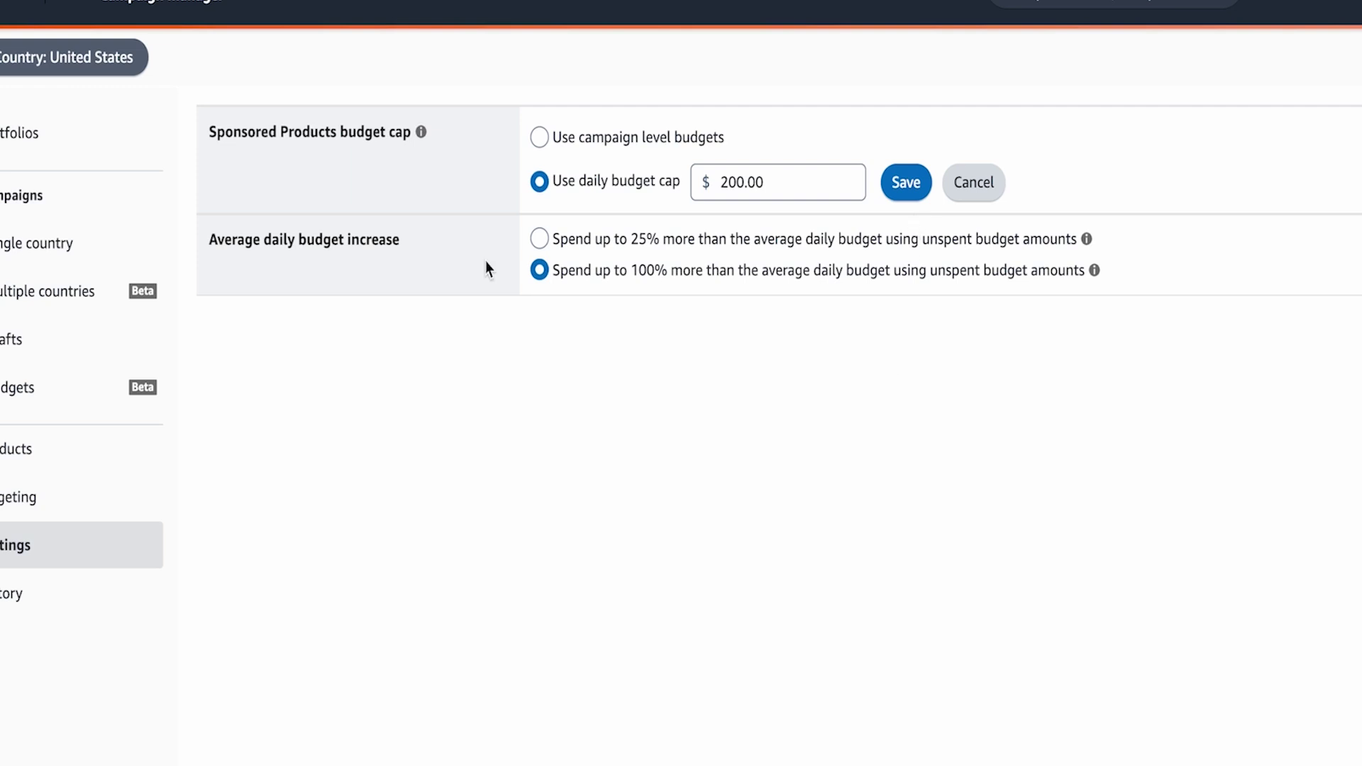
triple_click(224, 277)
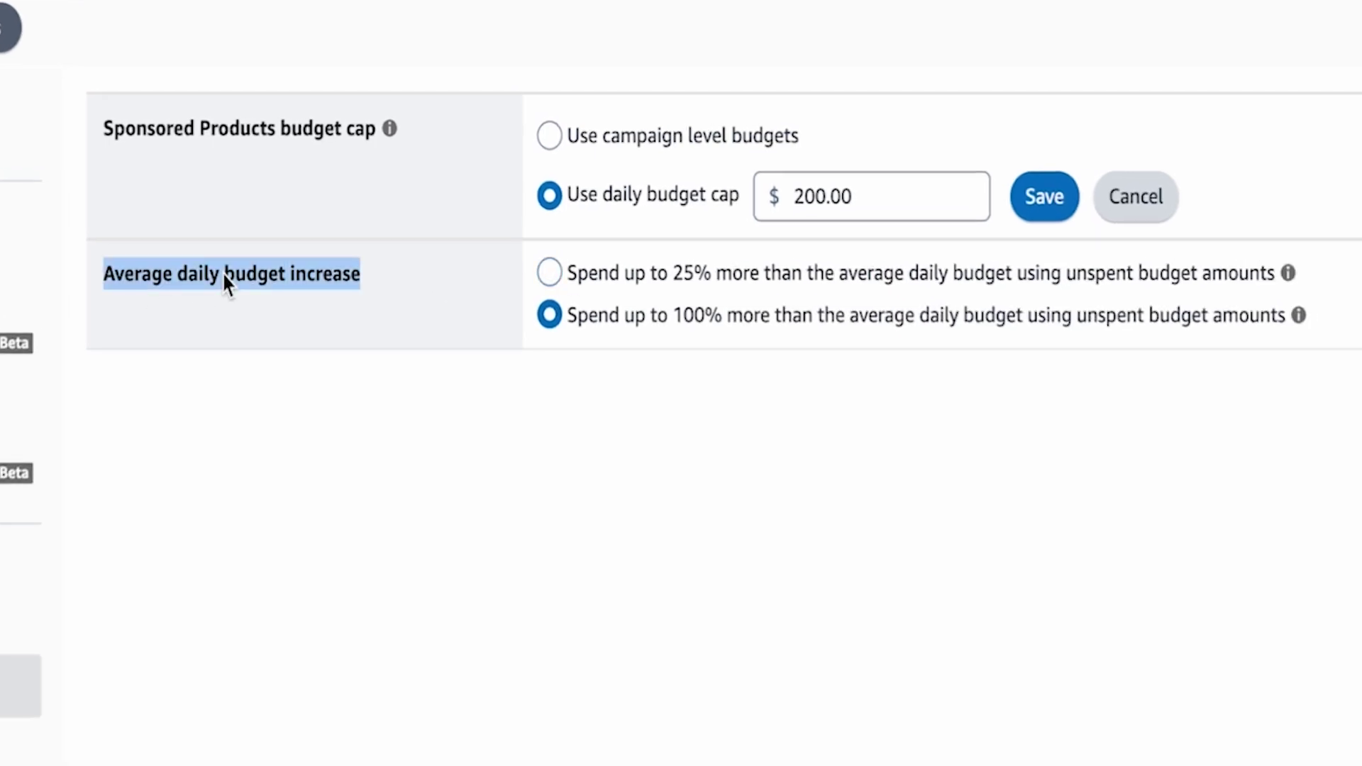
click(549, 273)
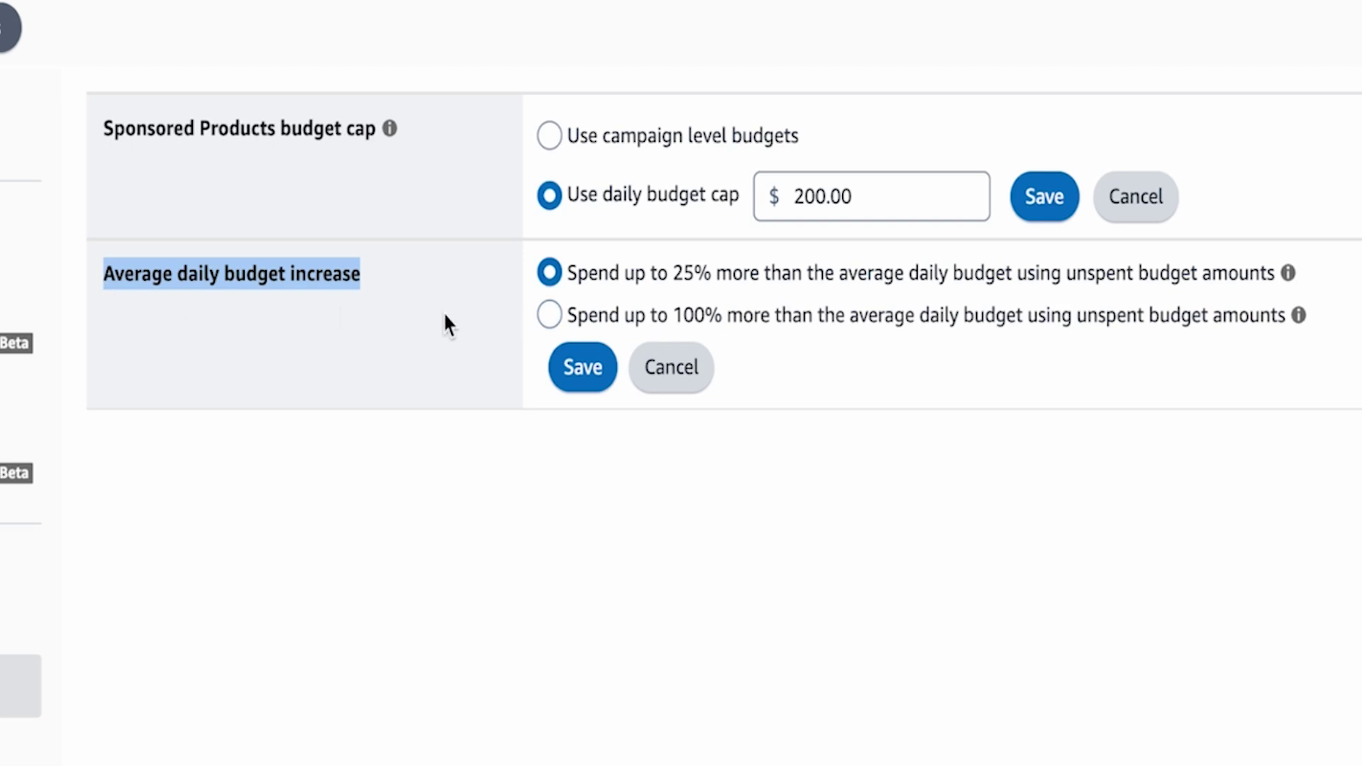
click(552, 316)
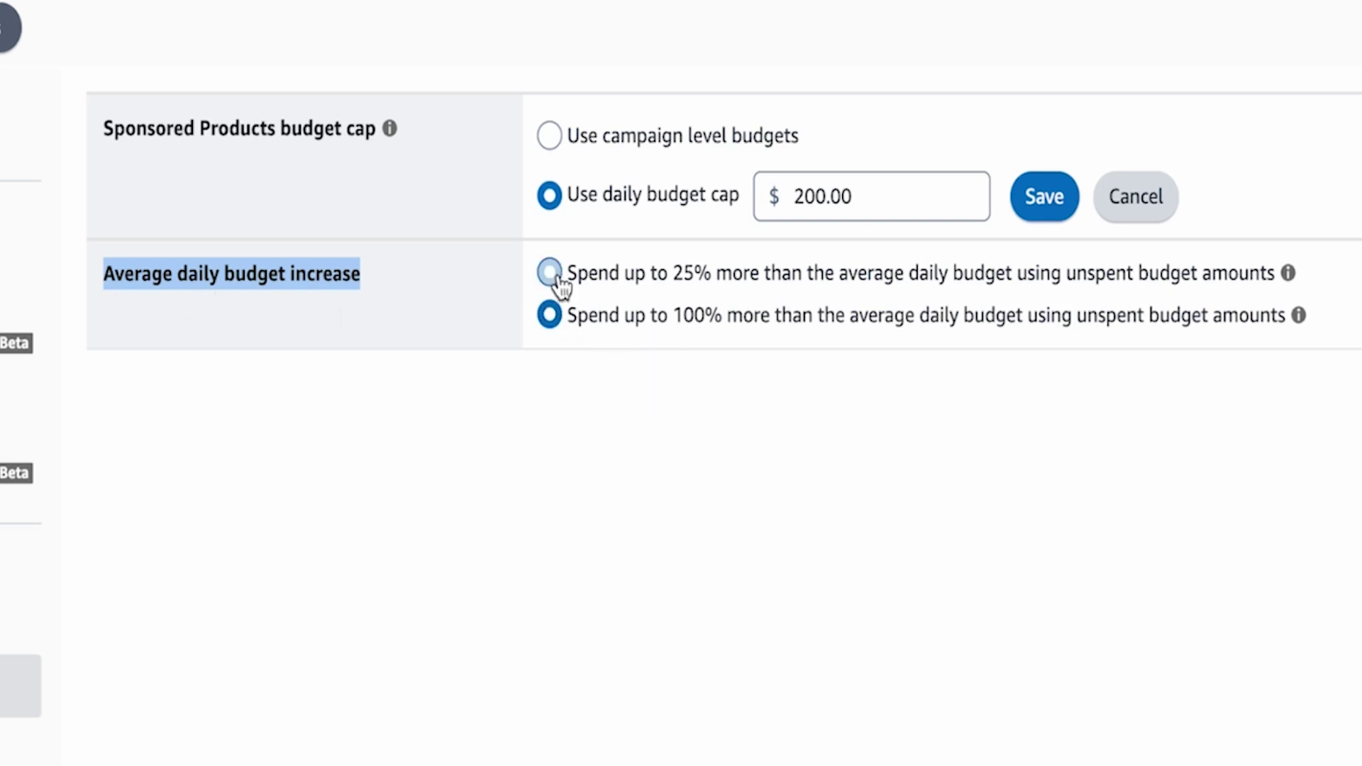